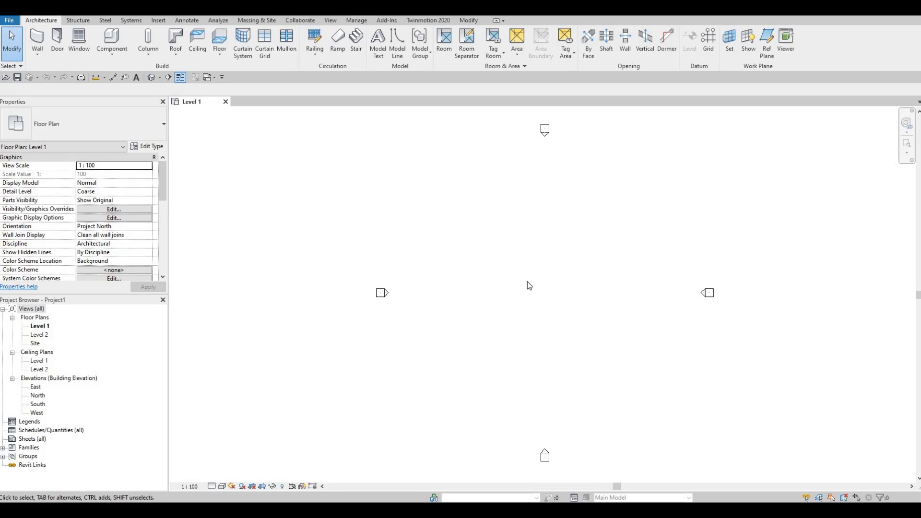
Check the project's common unit formats, including length, without changing them
key("u")
key("n")
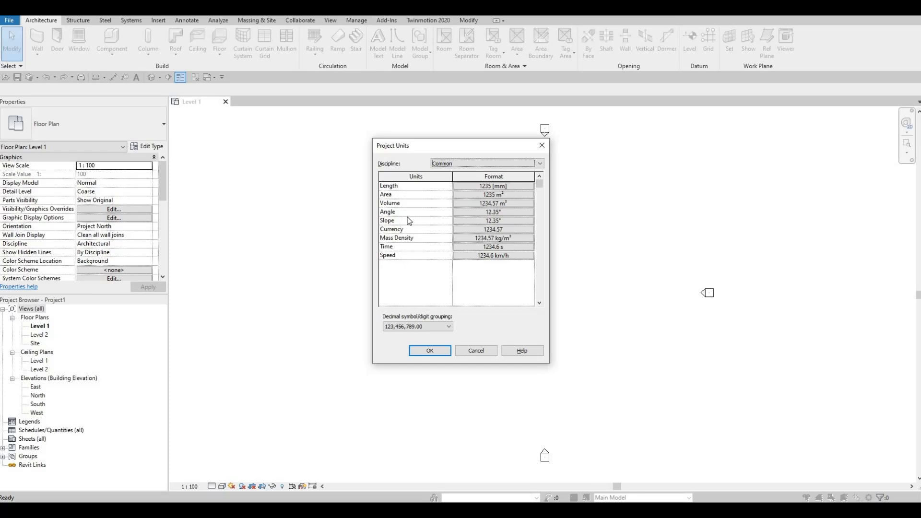
key("Escape")
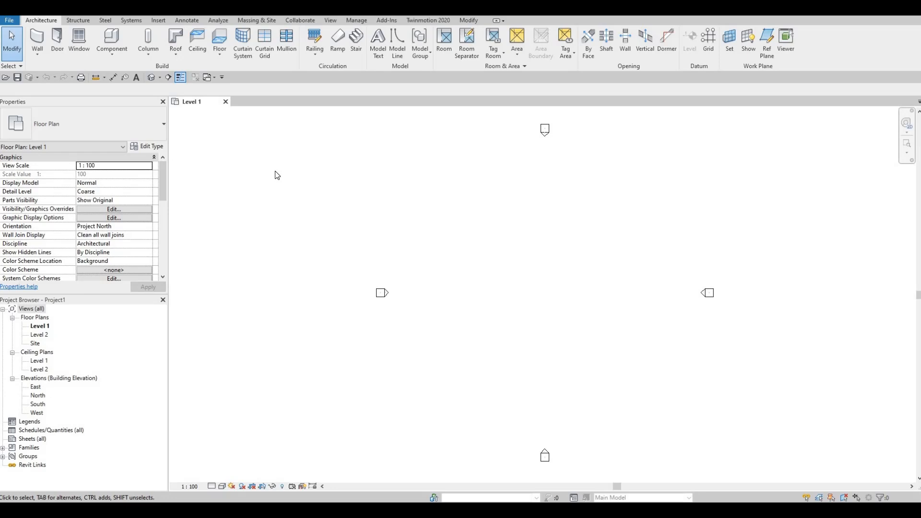
Save the project as House in the Revit File folder with a maximum of 5 backups
left_click(18, 78)
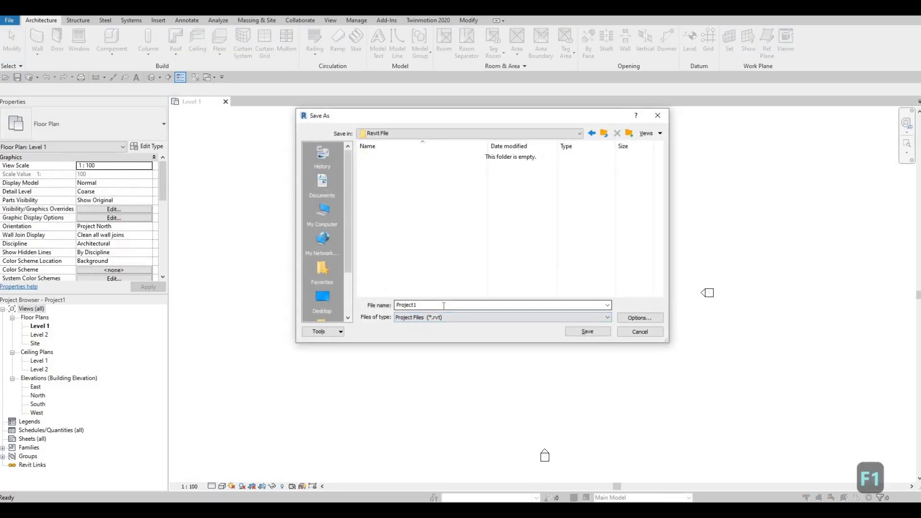
type("House")
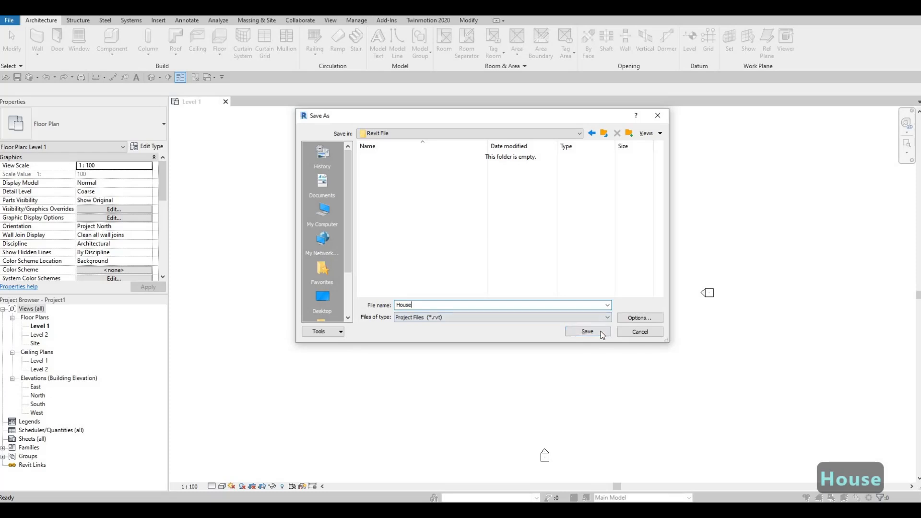
left_click(633, 318)
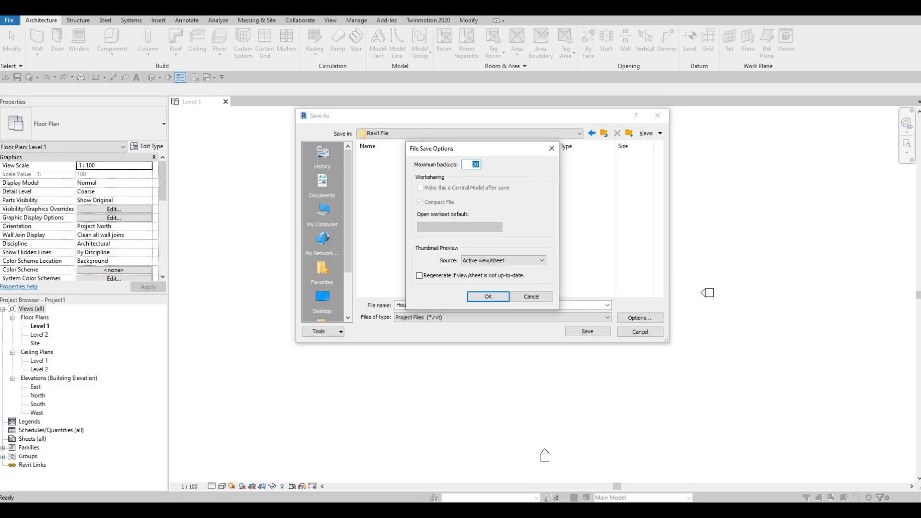
type("5")
left_click(488, 298)
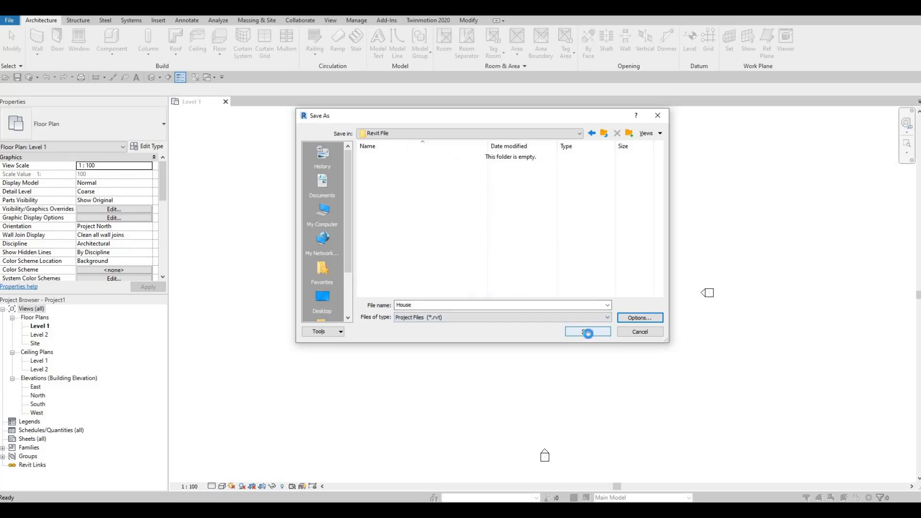
left_click(589, 337)
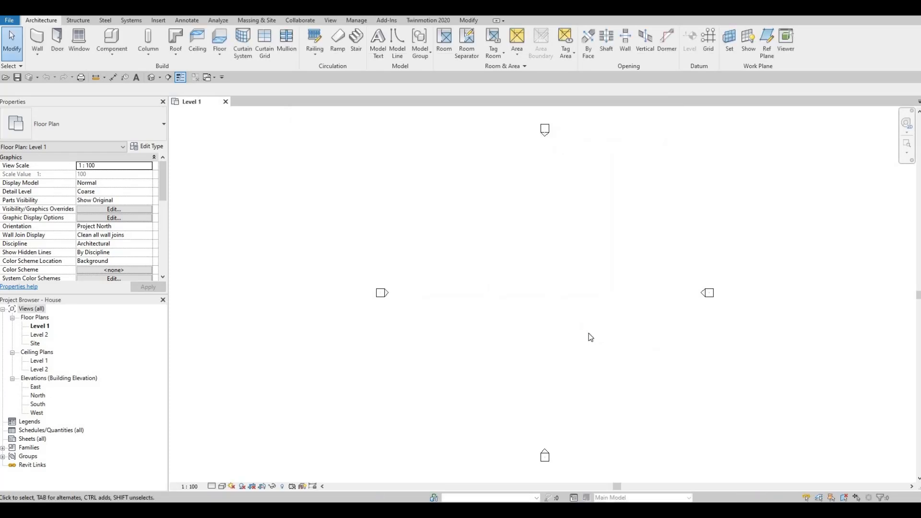
Draw a vertical grid line, from bottom to top, between the four elevation markers, slightly west of centre
middle_click_drag(559, 315, 551, 311)
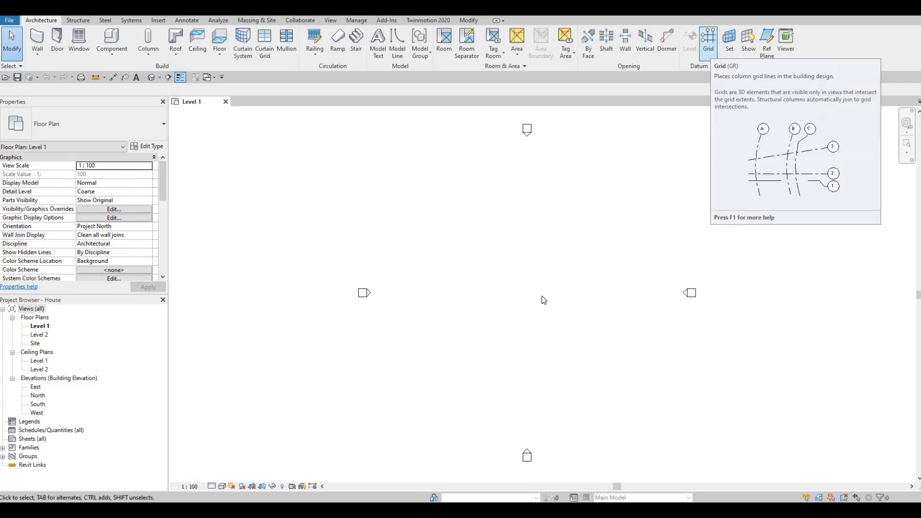
key("g")
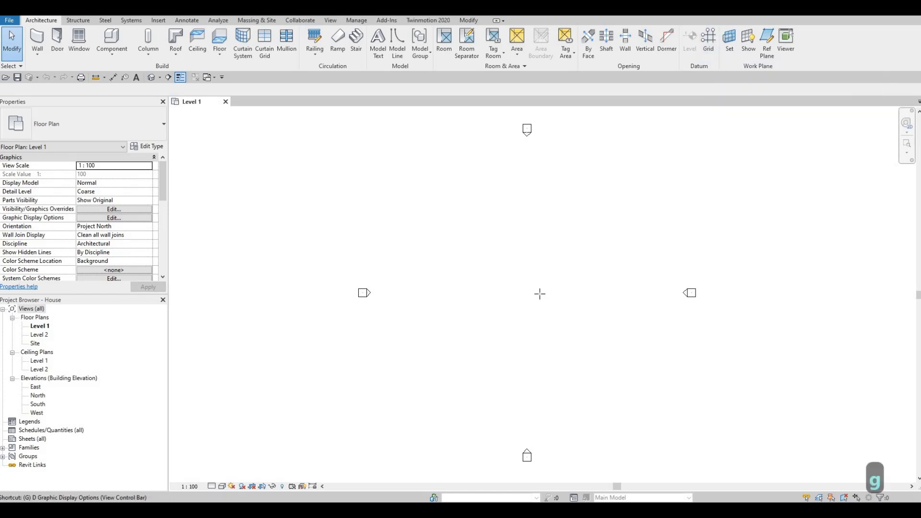
key("r")
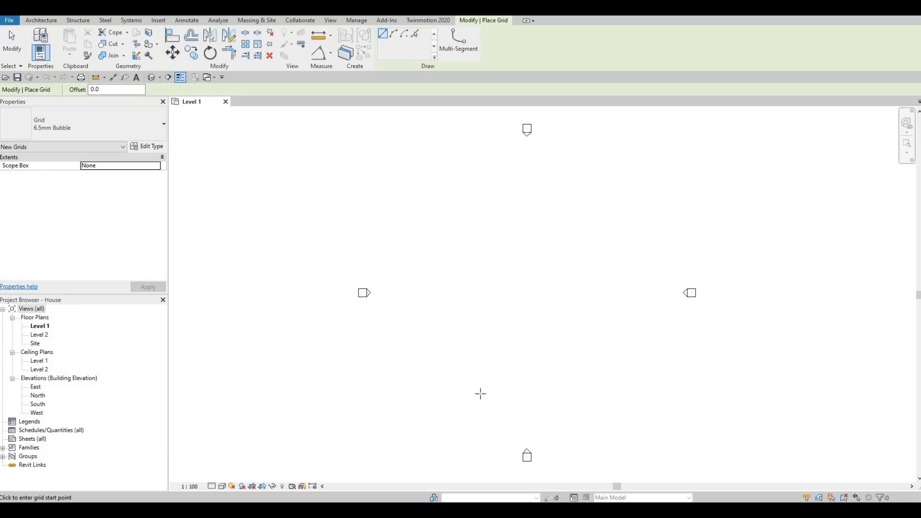
left_click(480, 394)
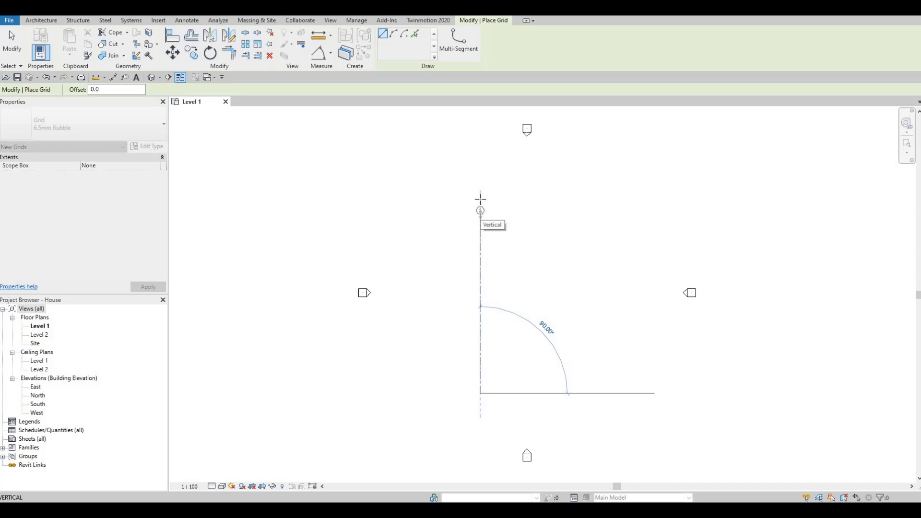
left_click(480, 198)
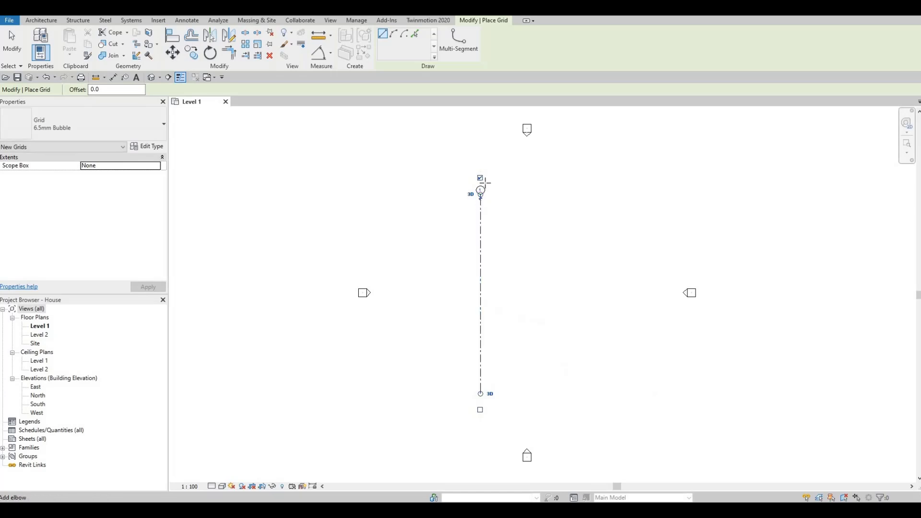
scroll(480, 196, "up", 5)
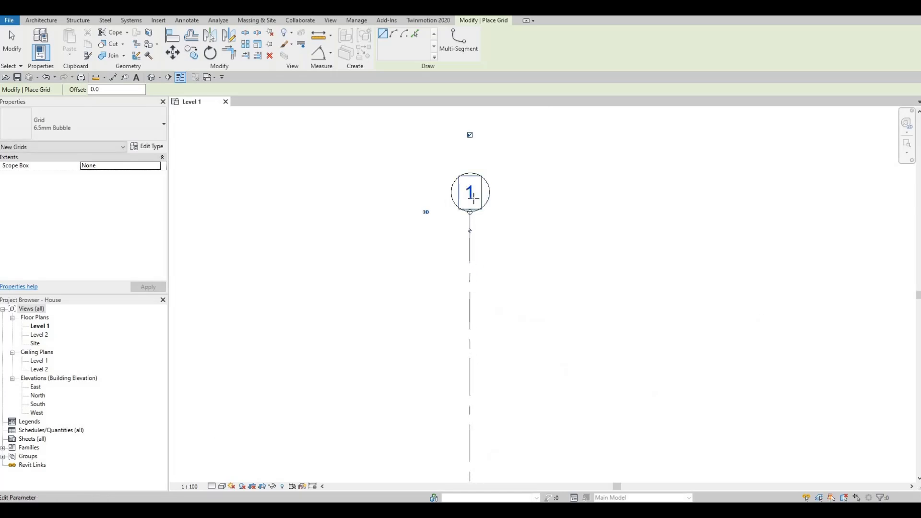
scroll(473, 204, "down", 2)
scroll(471, 211, "down", 1)
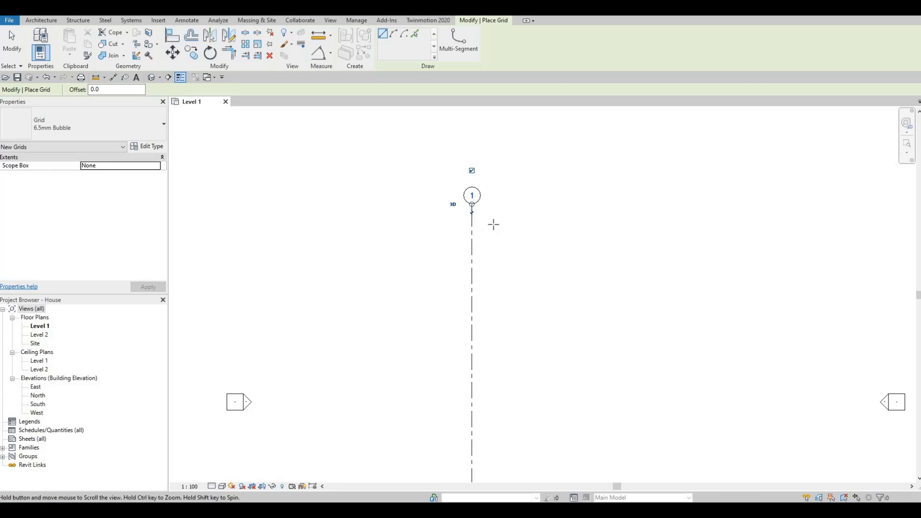
scroll(493, 216, "down", 2)
key("Escape")
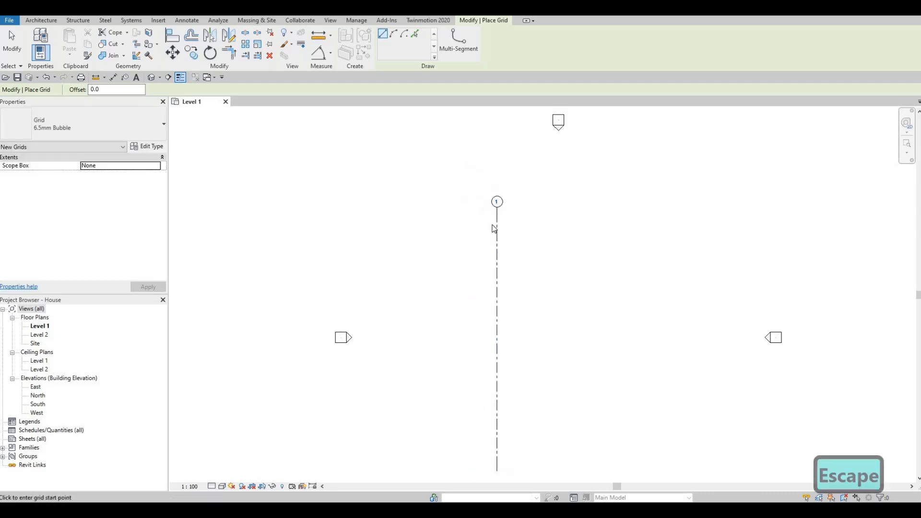
key("Escape")
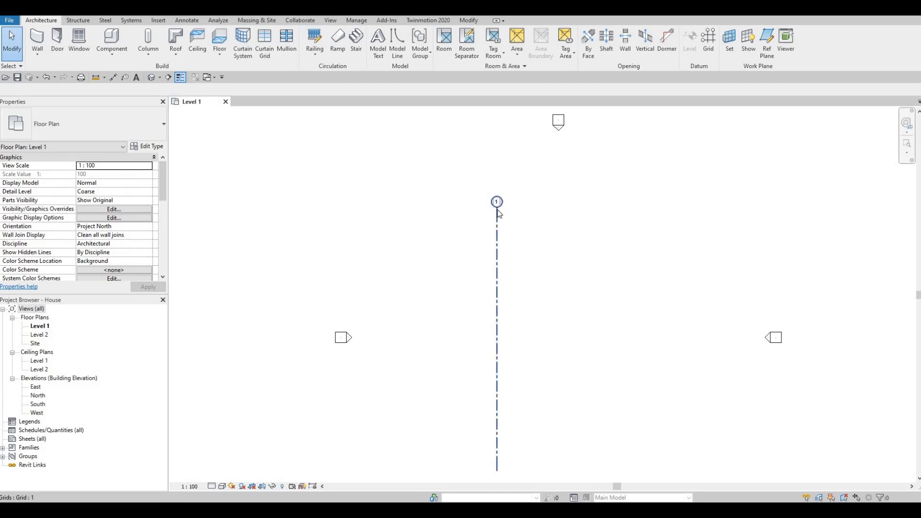
Copy grid 1 horizontally to the east by 4970 mm, with multiple copies enabled
left_click(495, 228)
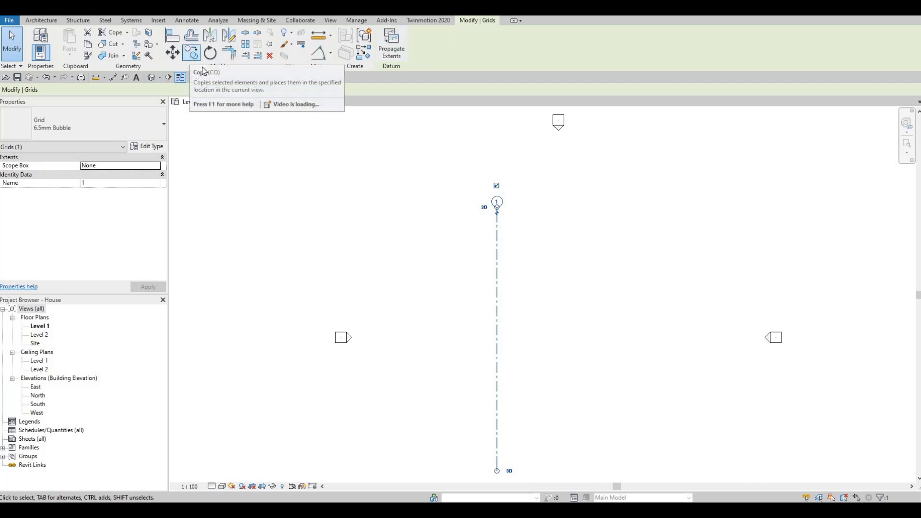
key("c")
key("o")
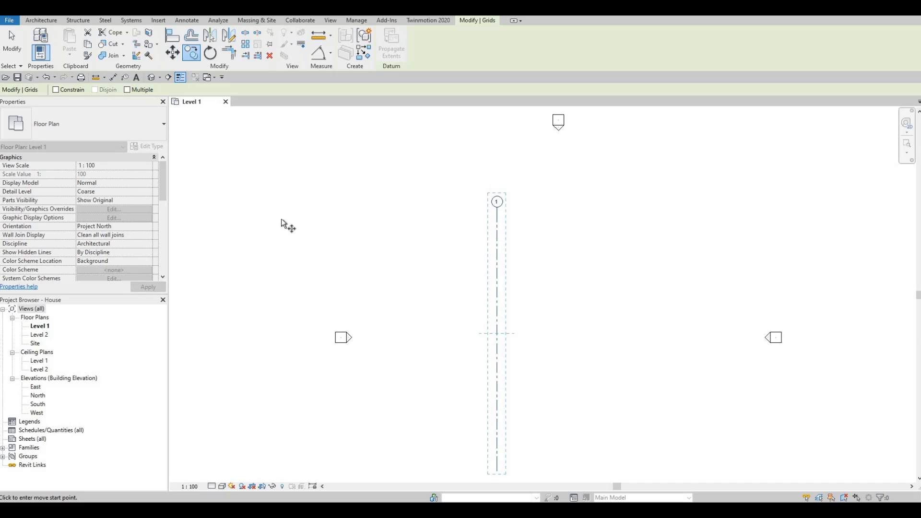
left_click(127, 90)
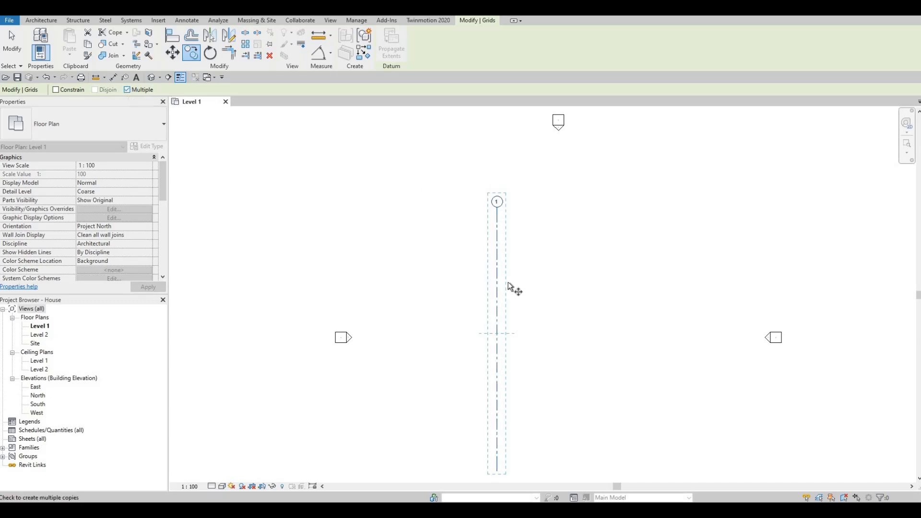
left_click(496, 224)
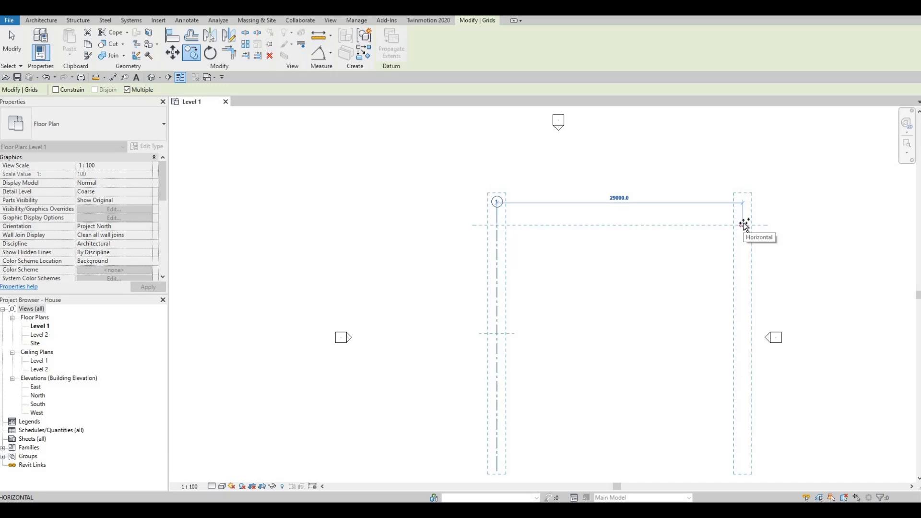
type("49")
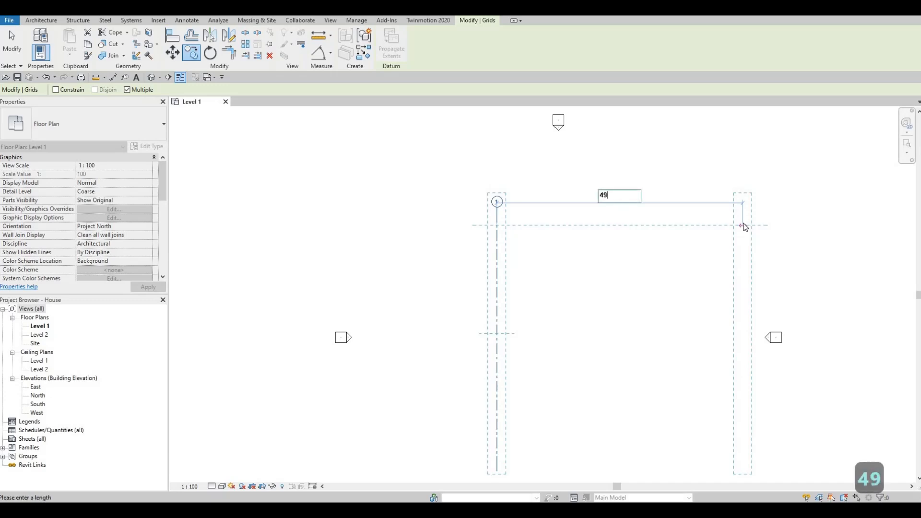
type("70")
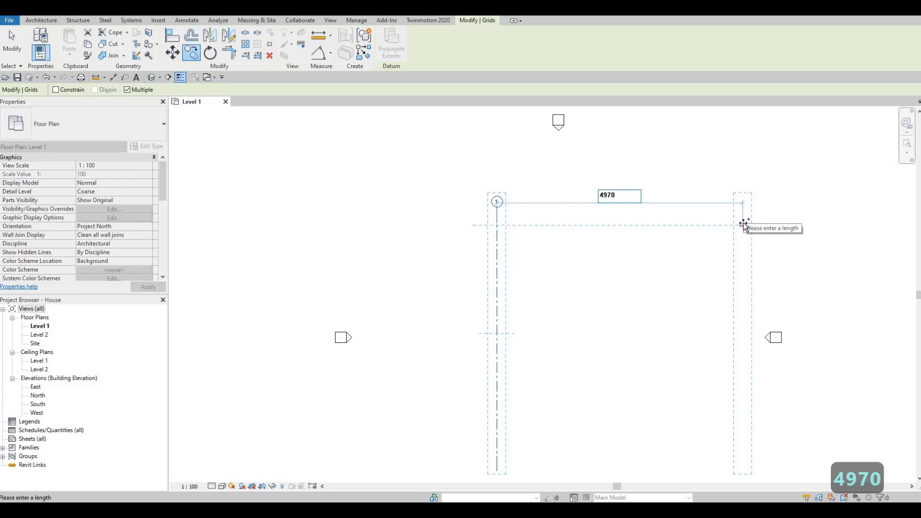
key("Return")
Add two more grid copies to the east, spaced 2000 mm and then 4830 mm from the preceding grid
type("2")
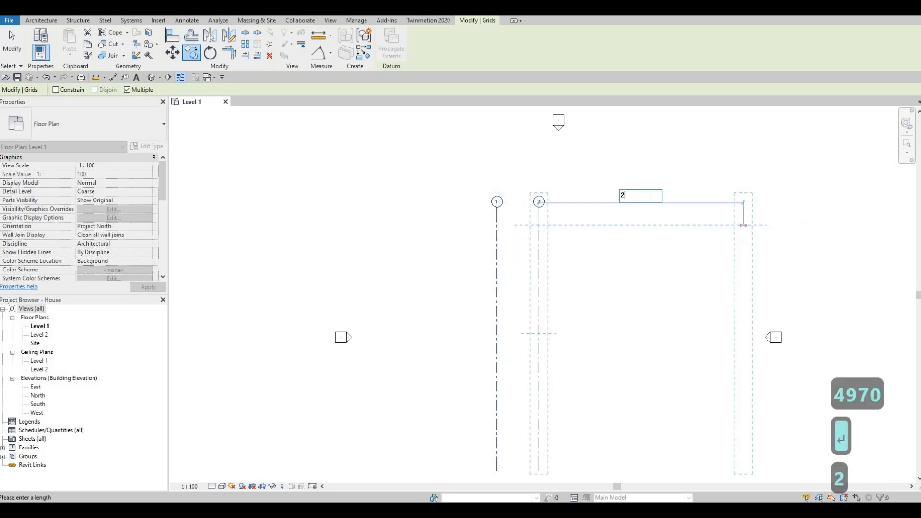
type("000")
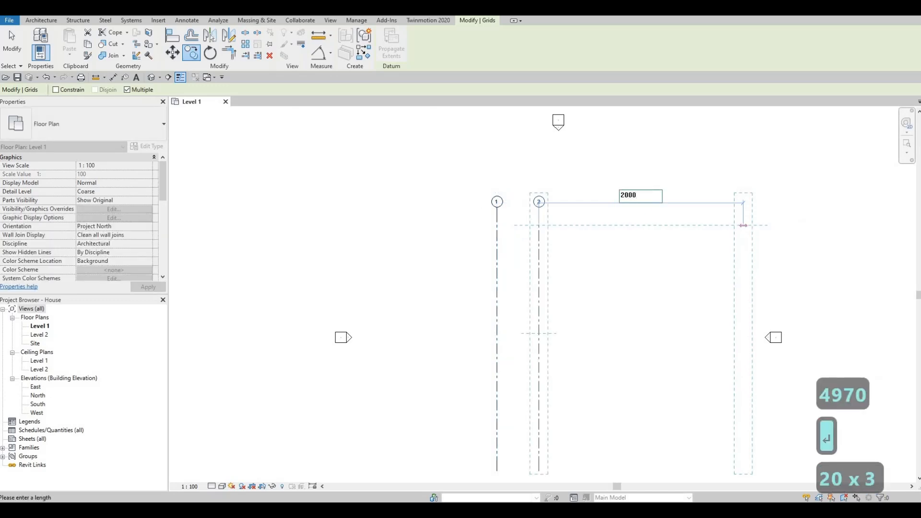
key("Return")
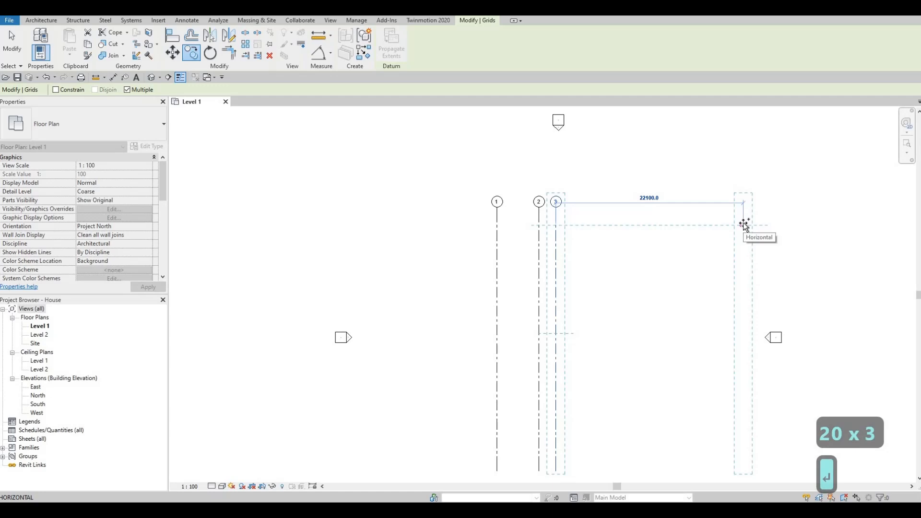
type("48")
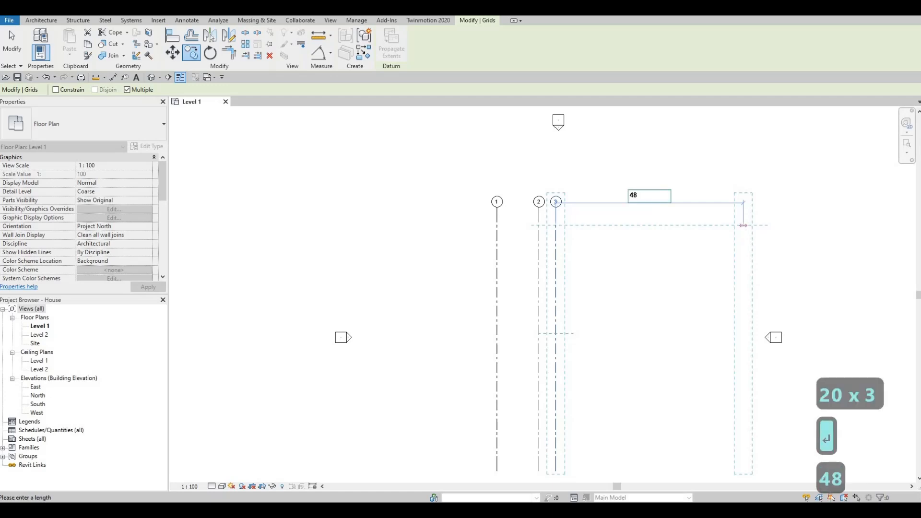
type("2")
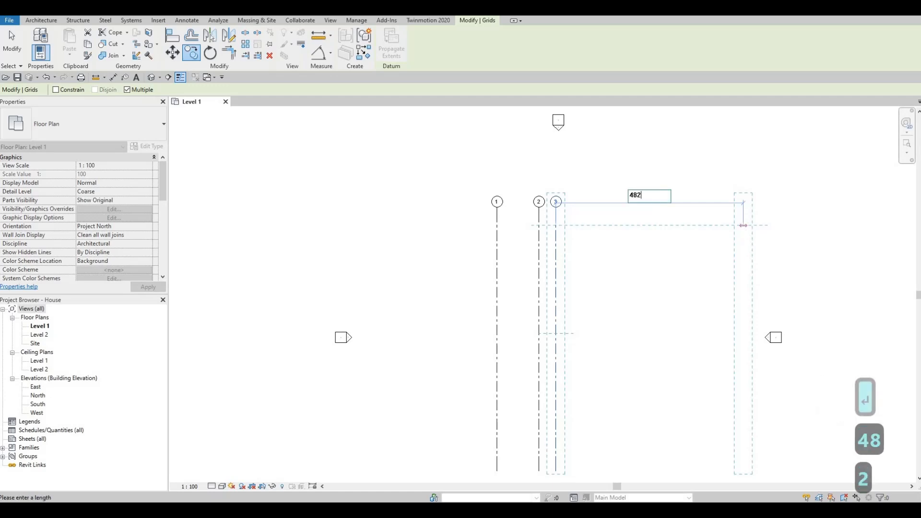
key("BackSpace")
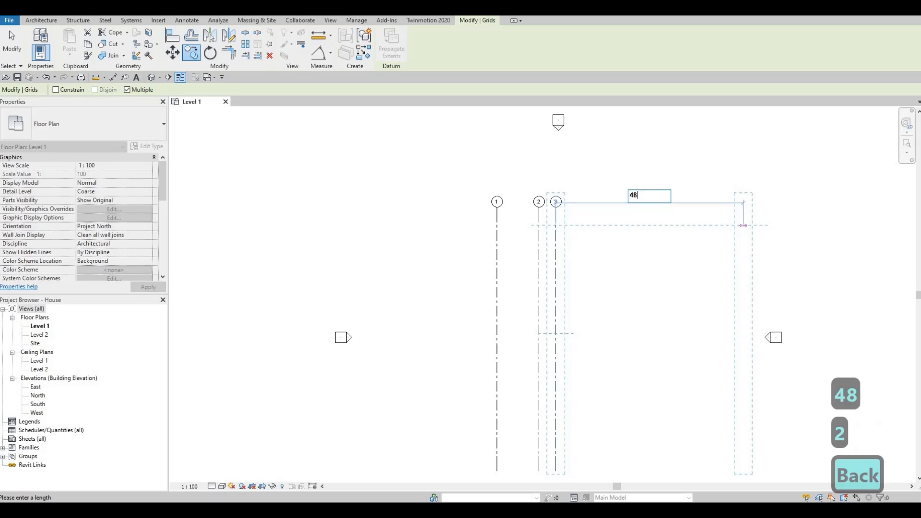
type("30")
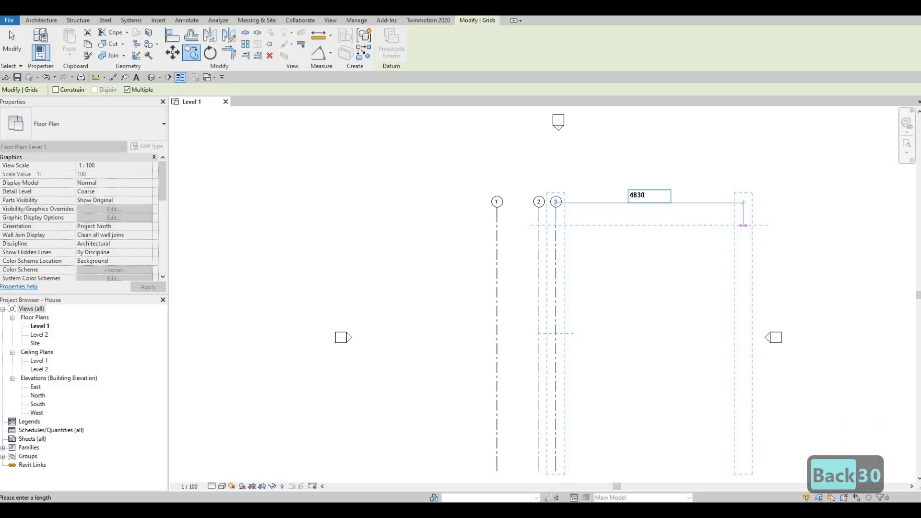
key("Return")
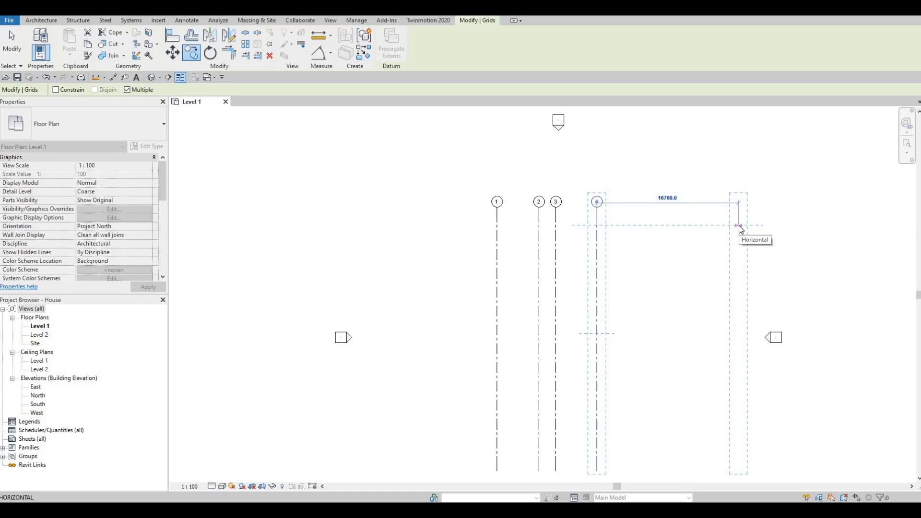
key("Escape")
key("Escape")
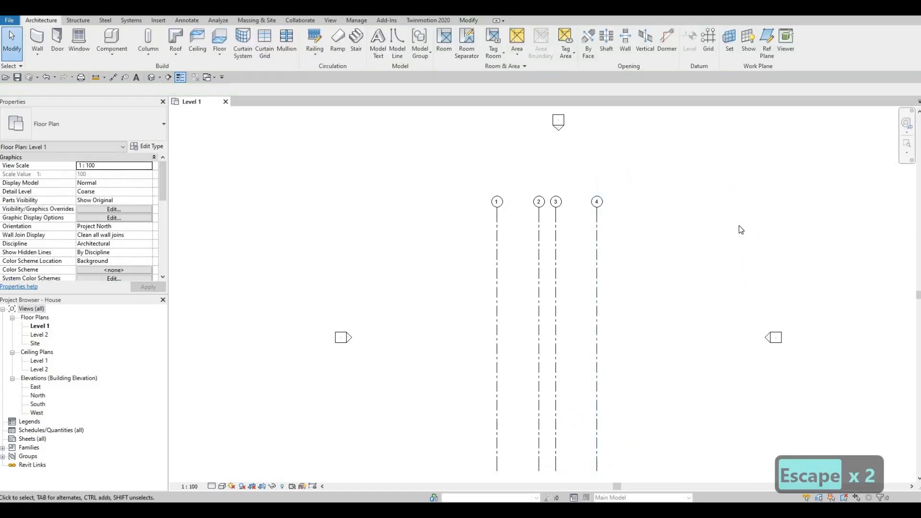
Draw a horizontal grid line from east to west across the four vertical grids, above their midpoint
scroll(650, 260, "down", 1)
middle_click_drag(651, 260, 688, 244)
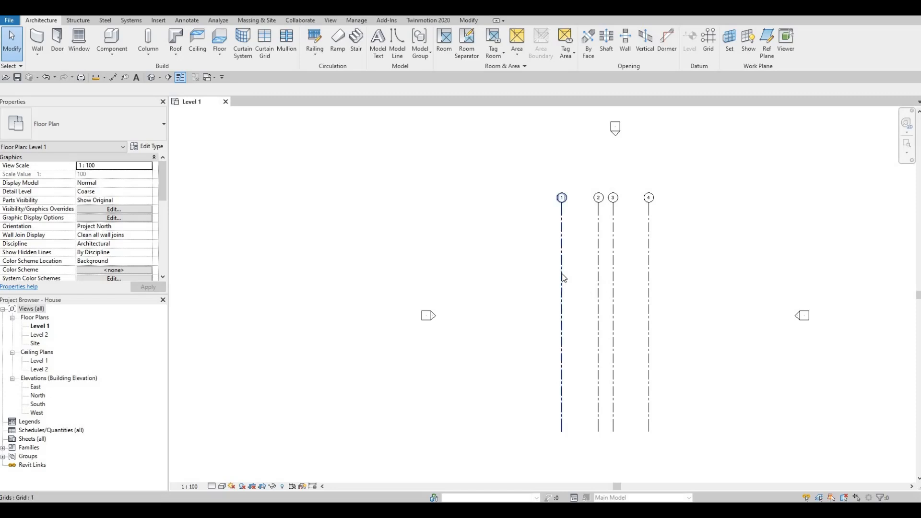
key("g")
key("r")
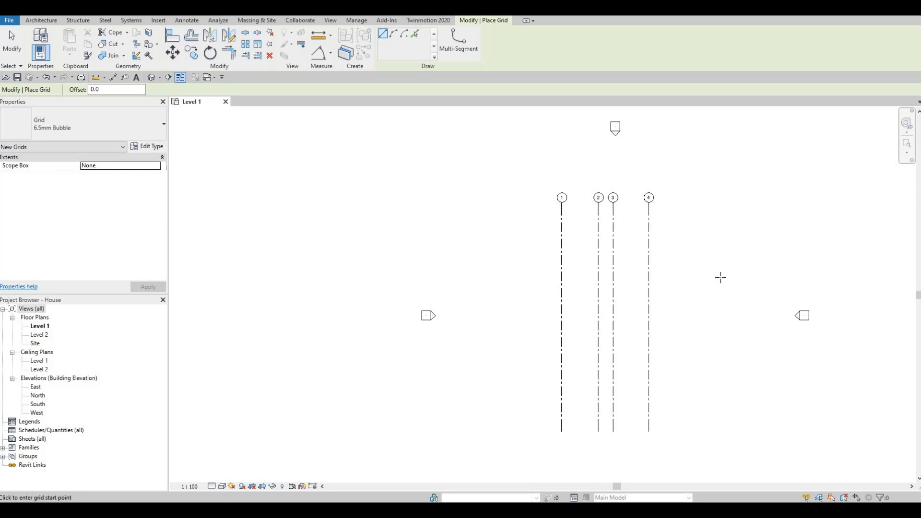
left_click(743, 277)
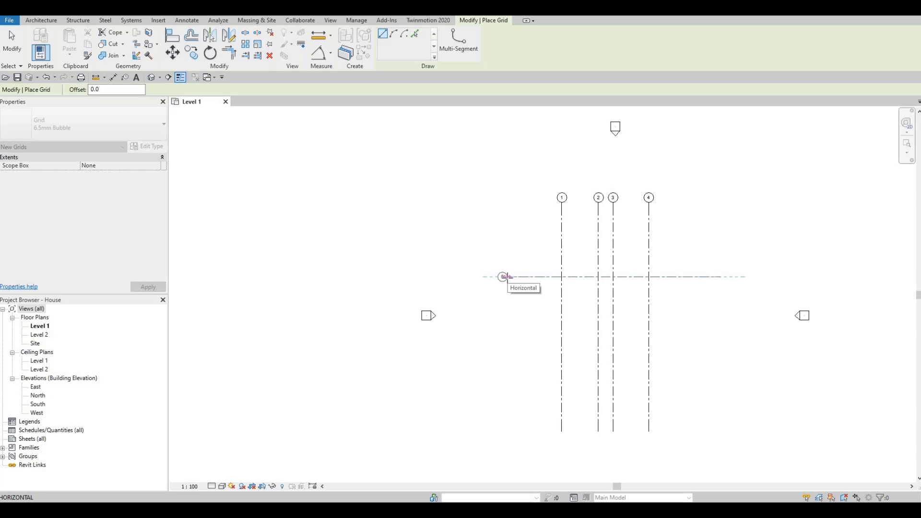
left_click(504, 276)
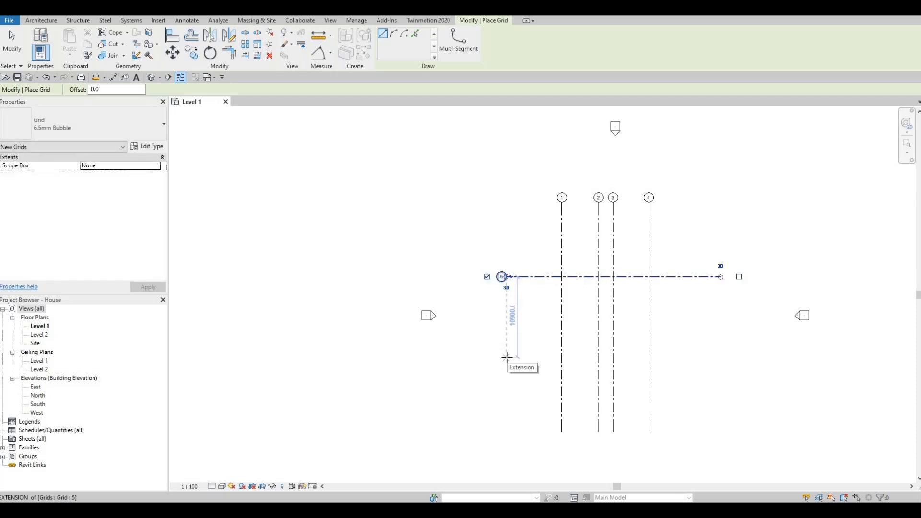
key("Escape")
key("Escape")
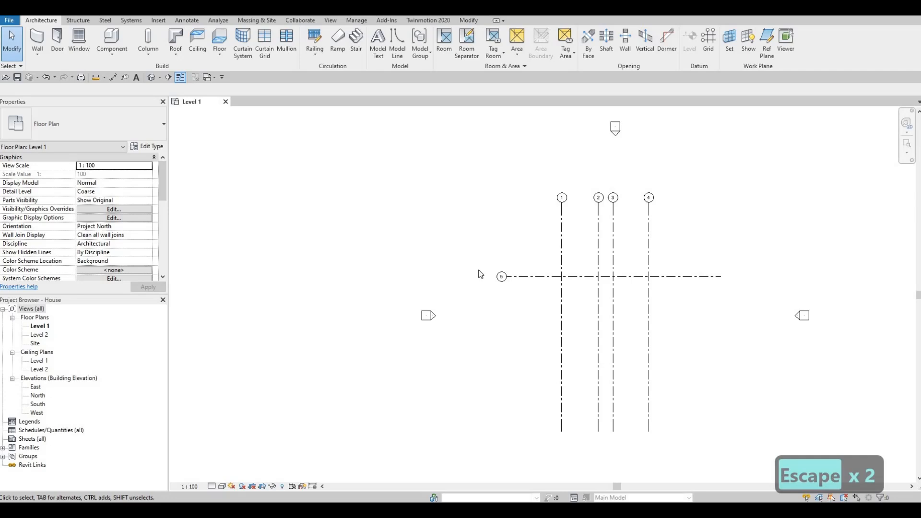
Rename the new horizontal grid line as A
scroll(510, 290, "up", 3)
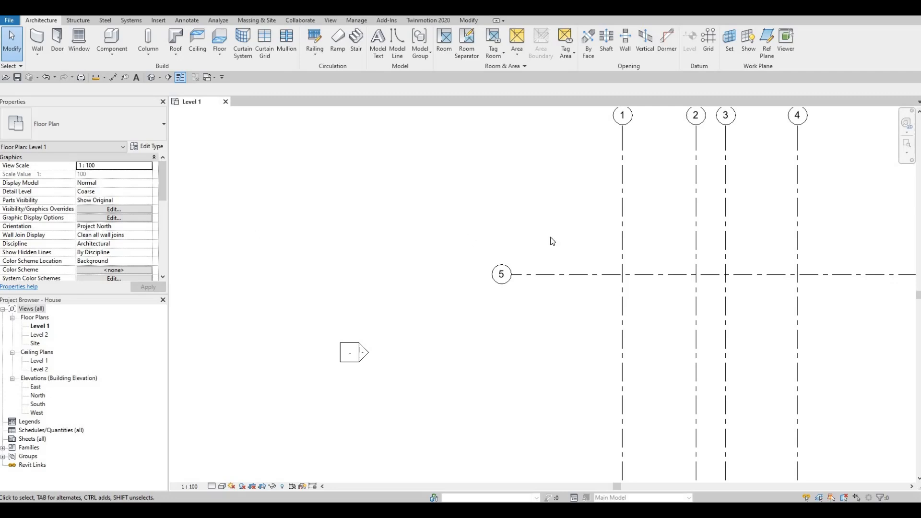
left_click(502, 281)
left_click(501, 277)
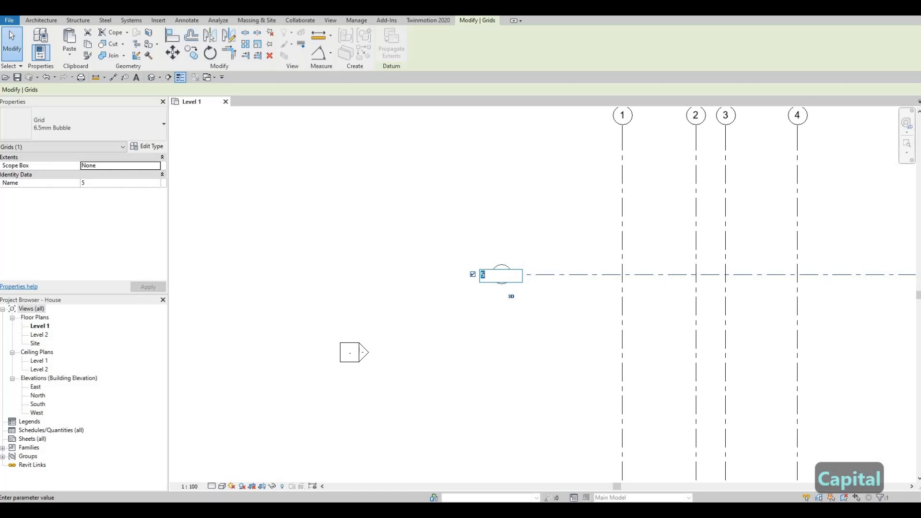
type("A")
left_click(528, 319)
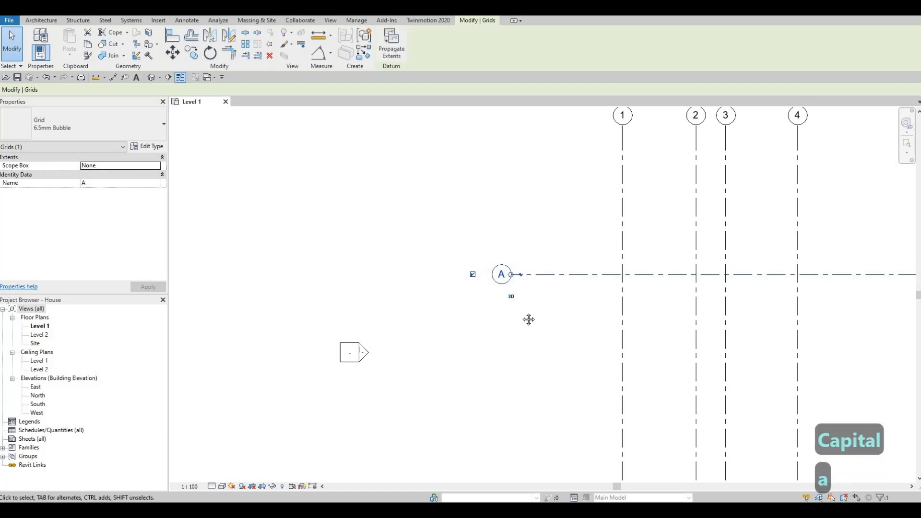
scroll(547, 272, "down", 2)
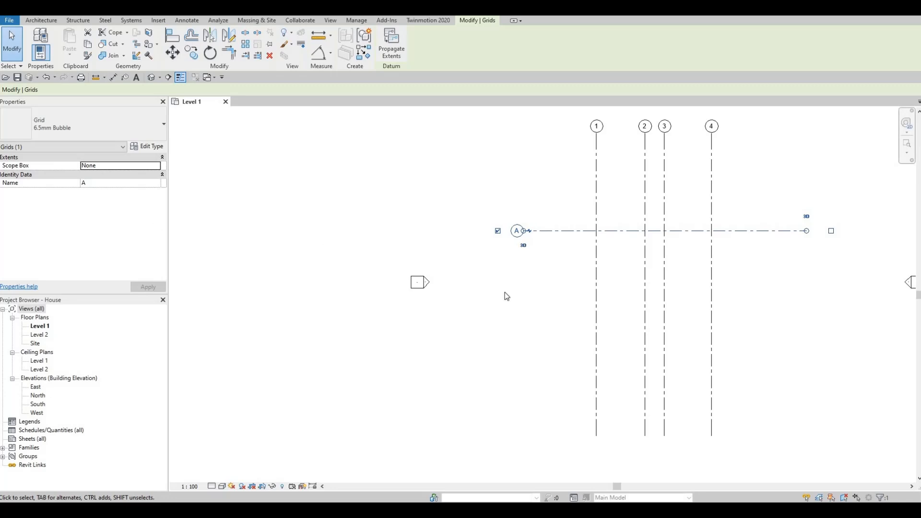
key("Escape")
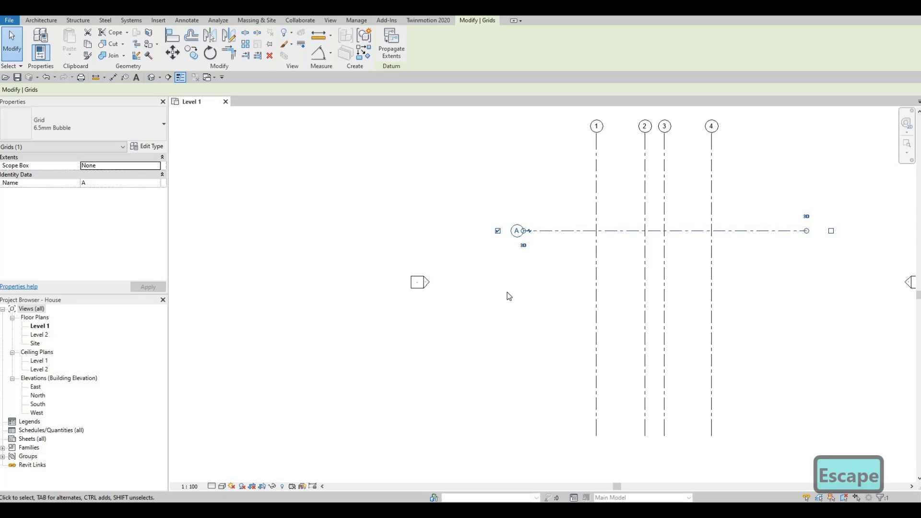
key("Escape")
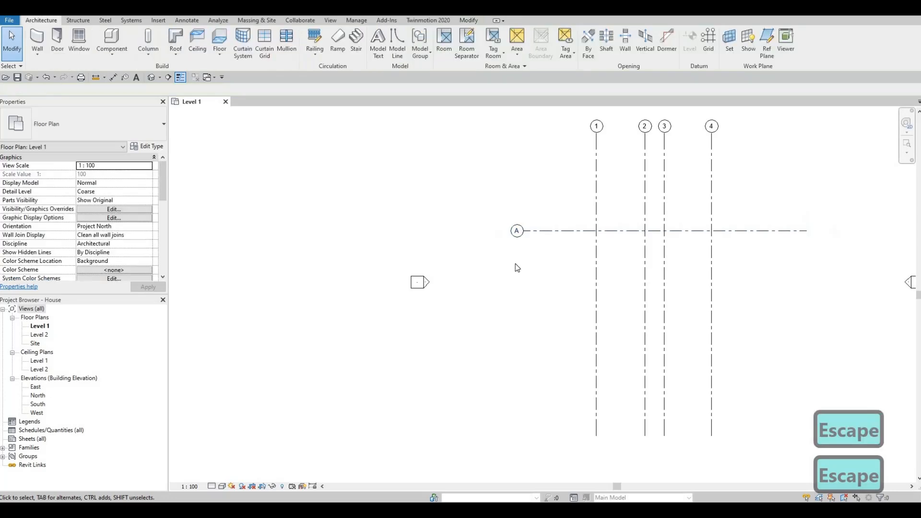
Copy grid A straight down to the south by 5300 mm, with multiple copies enabled
left_click(545, 242)
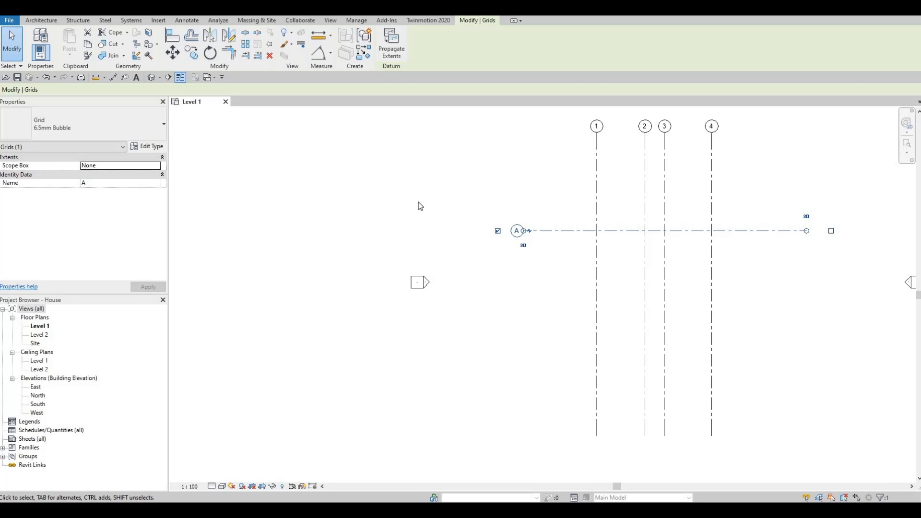
key("c")
key("o")
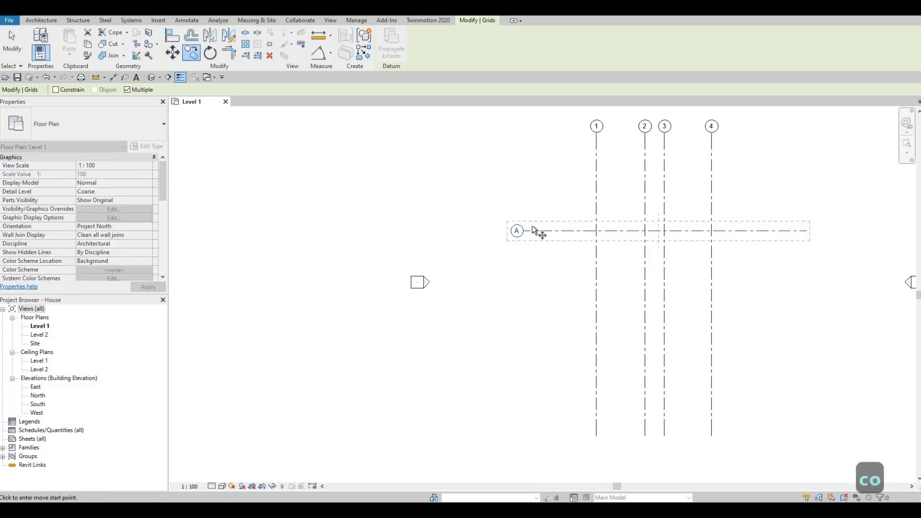
left_click(548, 230)
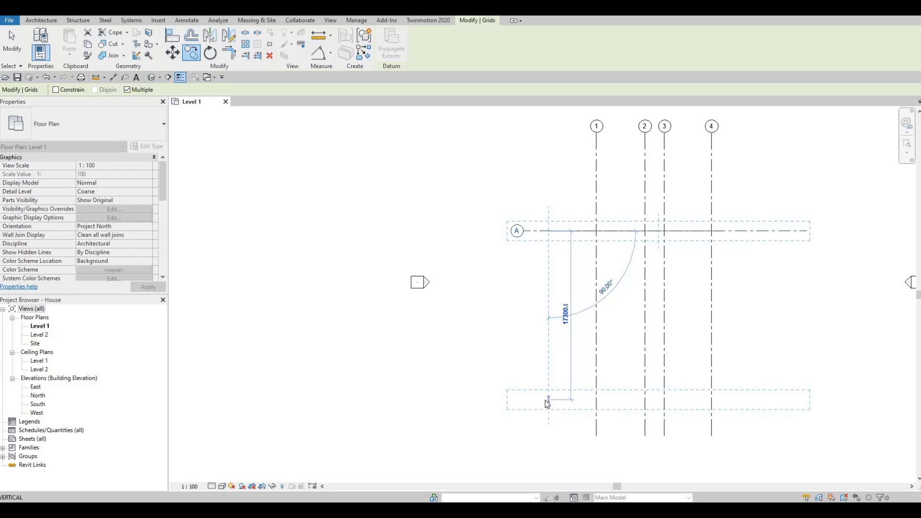
type("53")
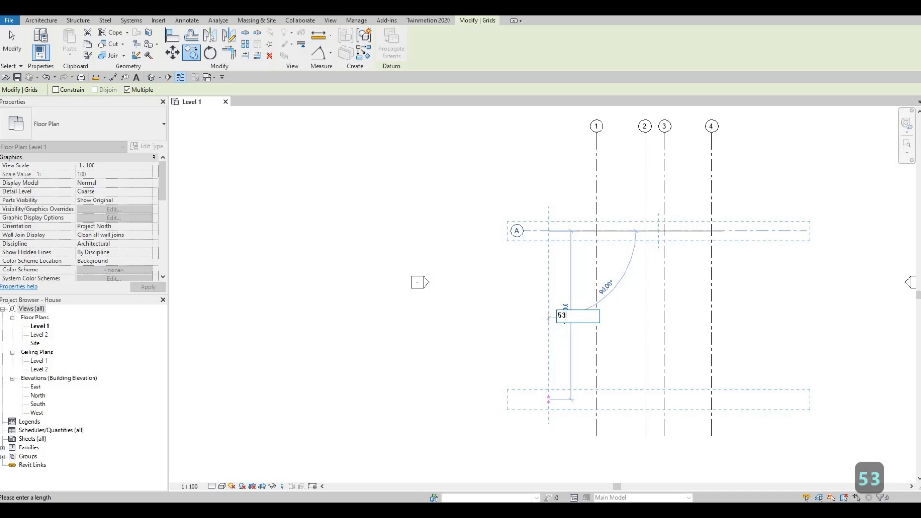
type("00")
key("Return")
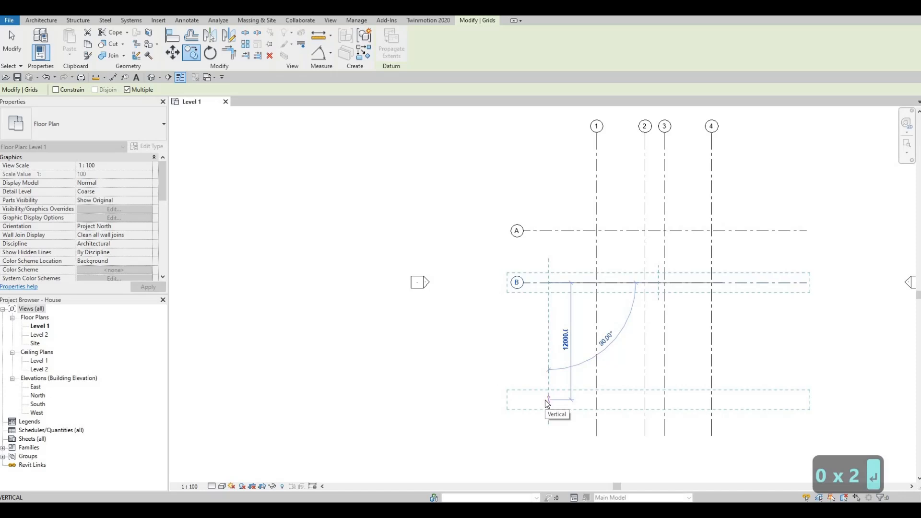
Add two more horizontal grid copies to the south, spaced 3970 mm and then 5550 mm from the preceding grid
type("3970")
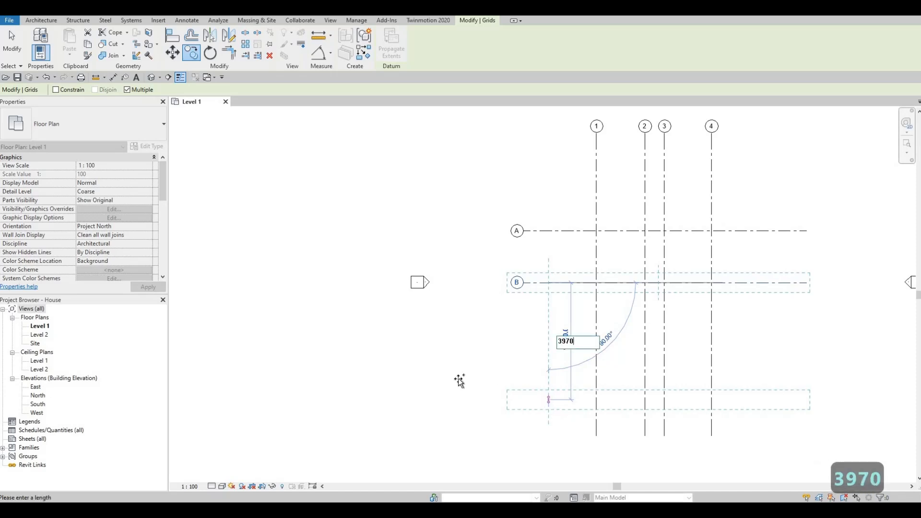
key("Return")
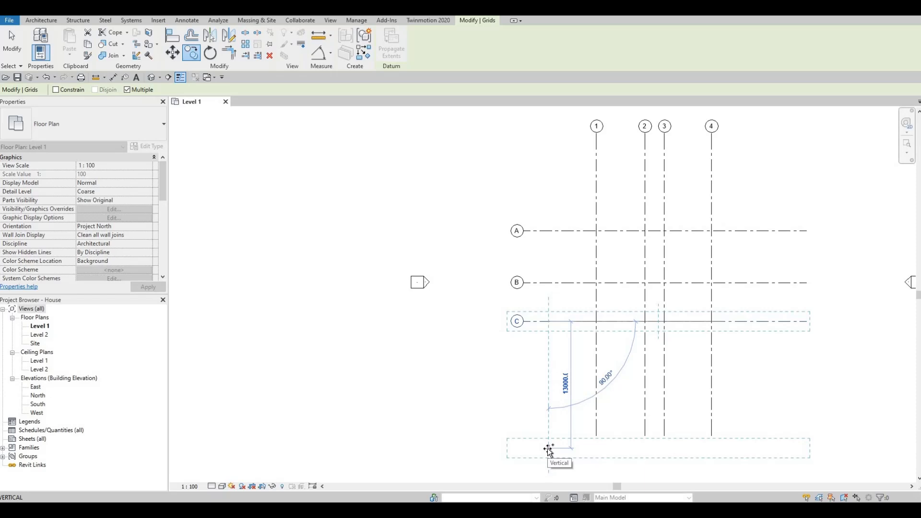
type("55")
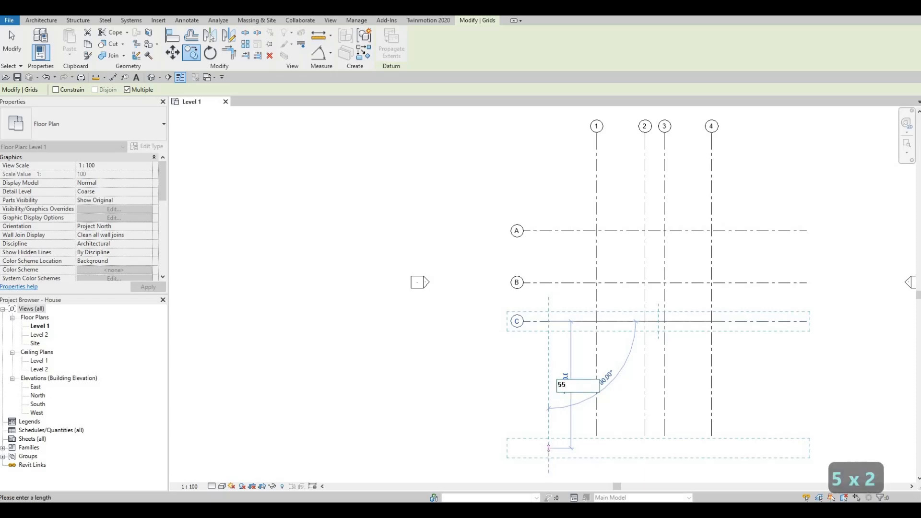
type("50")
key("Return")
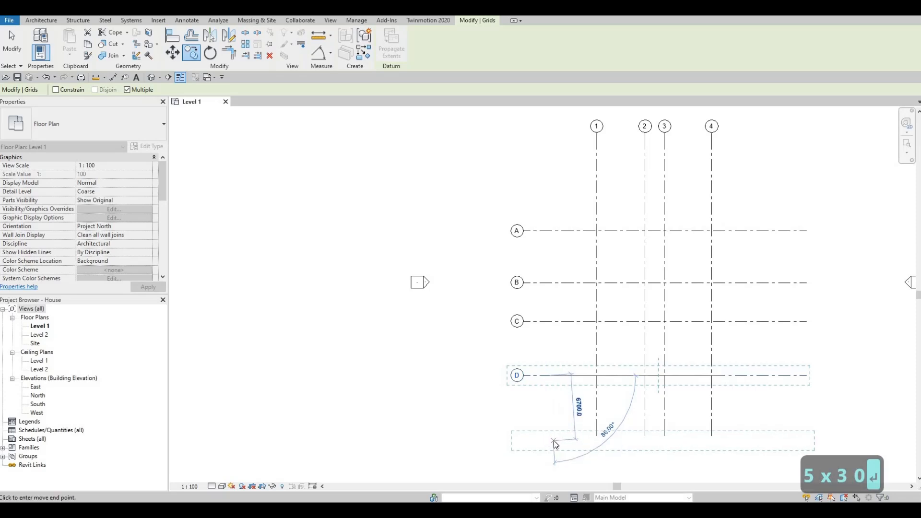
key("Escape")
key("Escape")
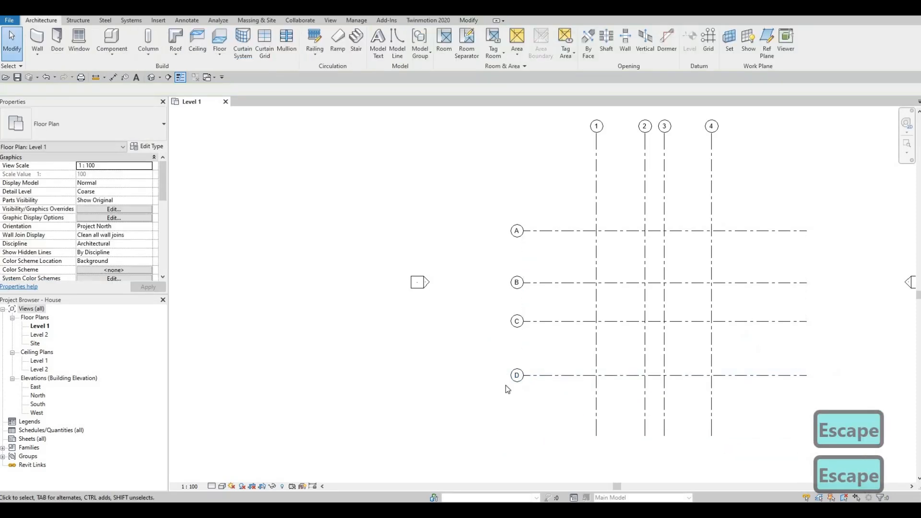
Shorten the aligned east ends of horizontal grids A to D, bringing them closer to grid 4
middle_click_drag(562, 423, 522, 385)
scroll(520, 381, "down", 2)
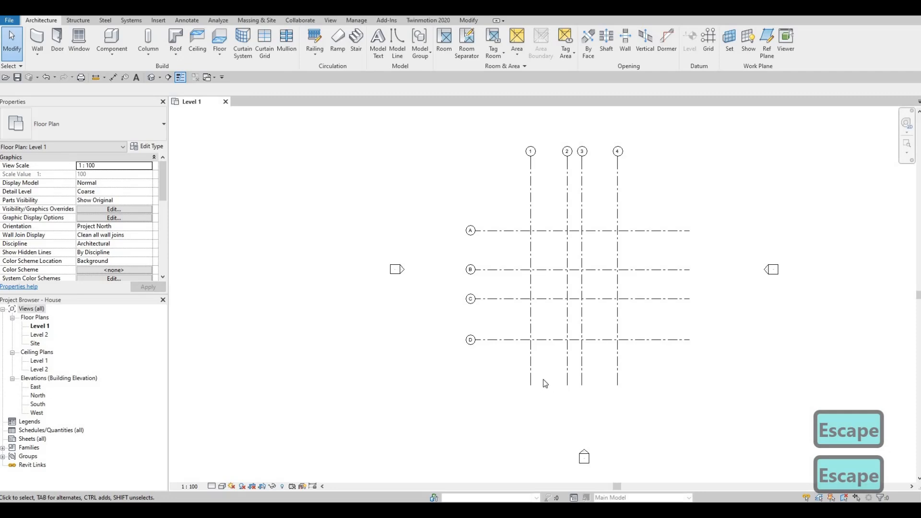
middle_click_drag(584, 289, 594, 279)
scroll(594, 281, "up", 2)
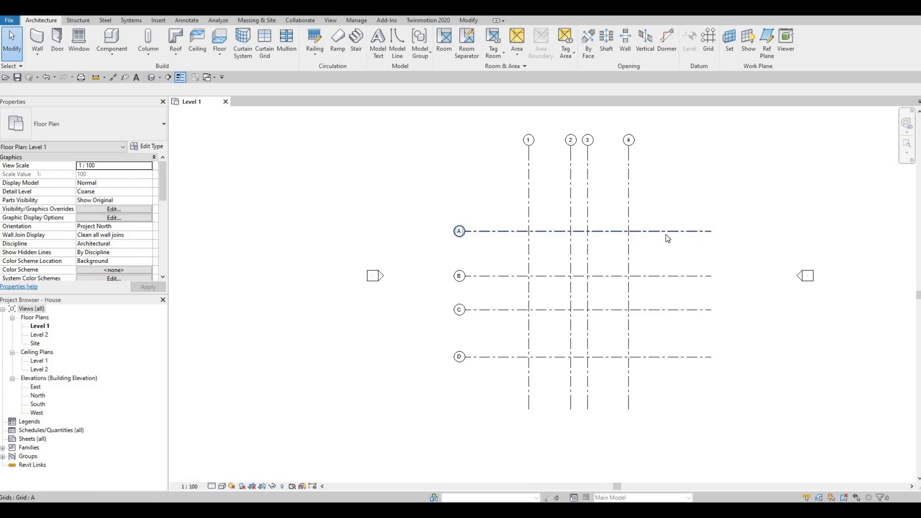
left_click(696, 235)
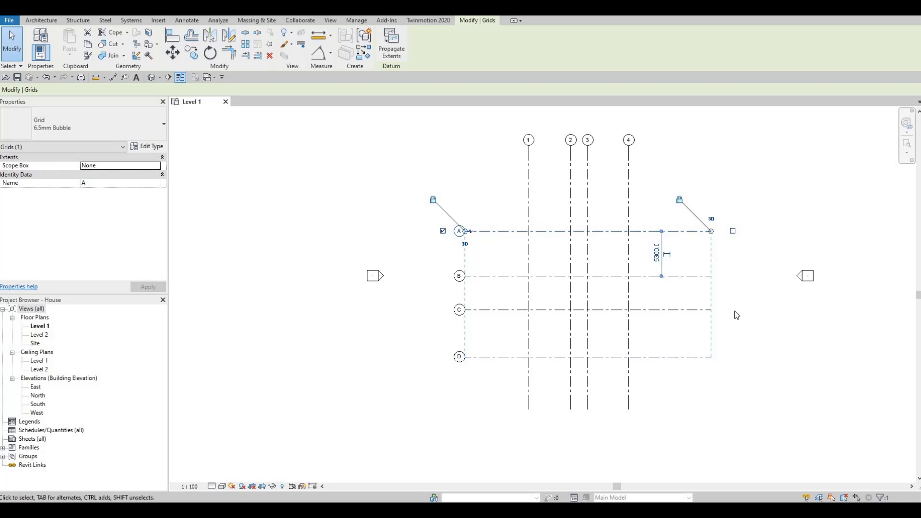
scroll(719, 297, "down", 1)
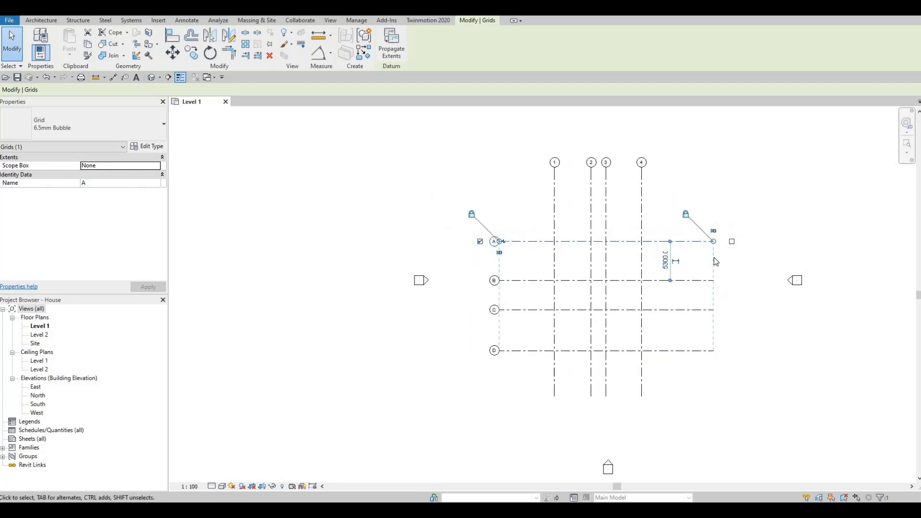
scroll(708, 230, "up", 2)
scroll(706, 223, "up", 1)
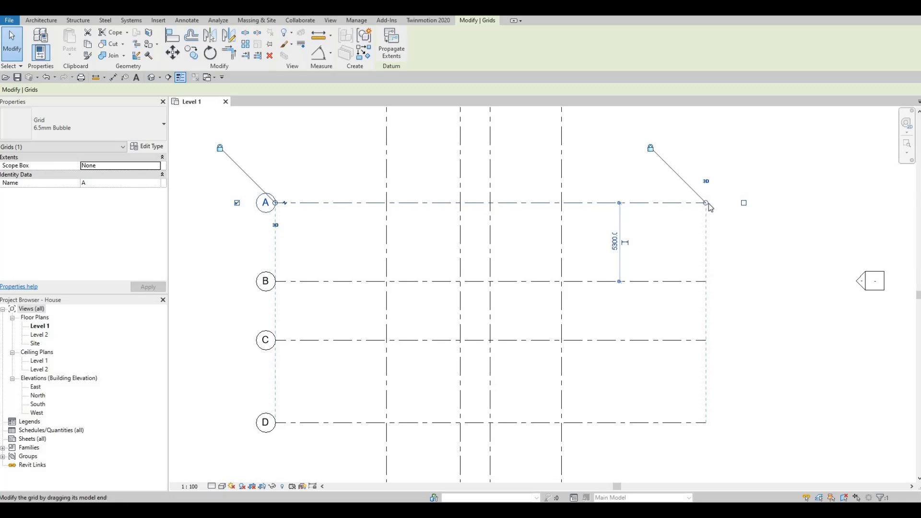
left_click_drag(707, 203, 646, 203)
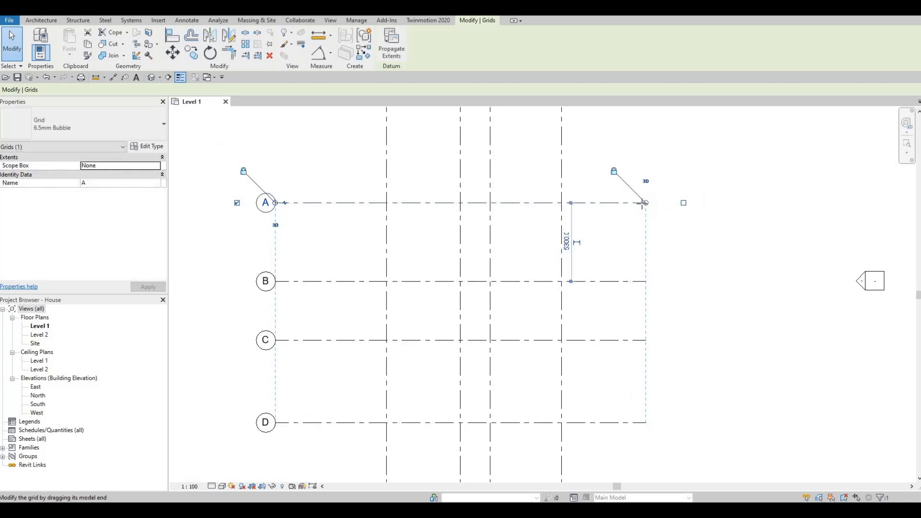
left_click_drag(643, 203, 631, 204)
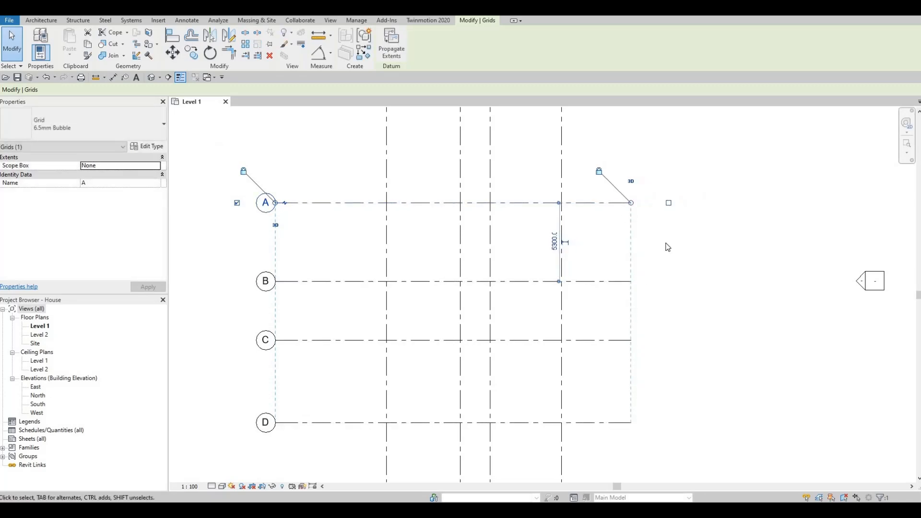
Select all eight grid lines and nudge them together slightly east to centre them between the elevation markers
scroll(741, 212, "down", 2)
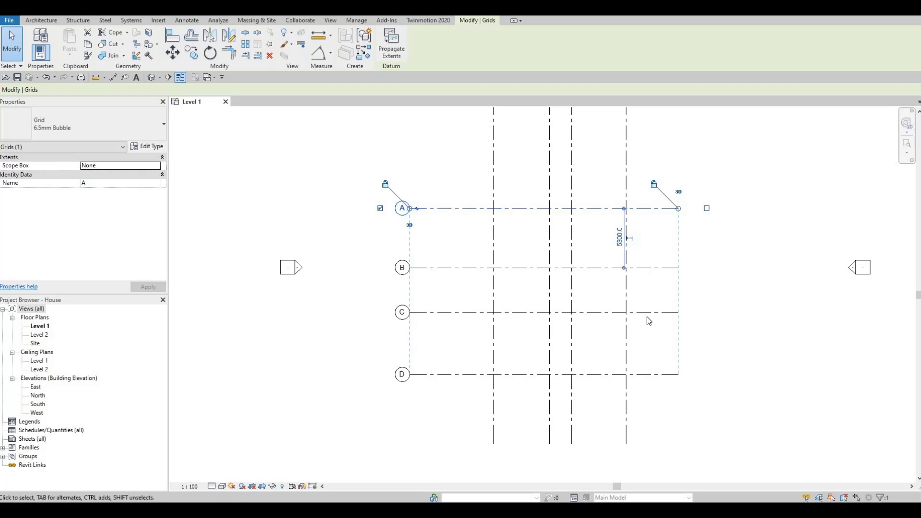
scroll(600, 274, "down", 3)
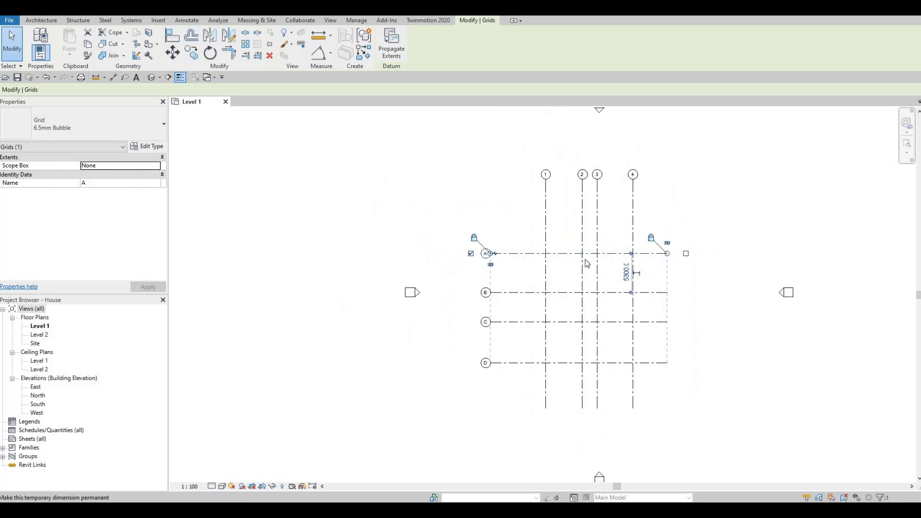
scroll(586, 264, "down", 1)
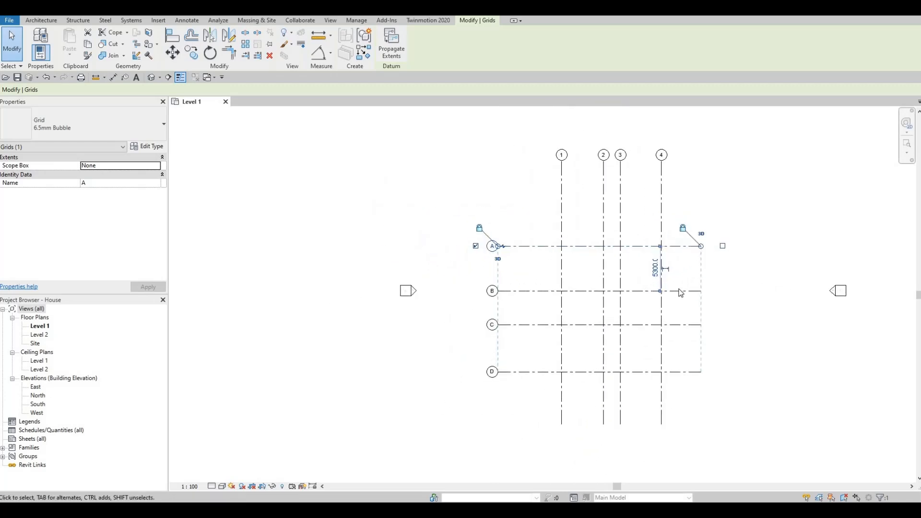
scroll(594, 279, "down", 1)
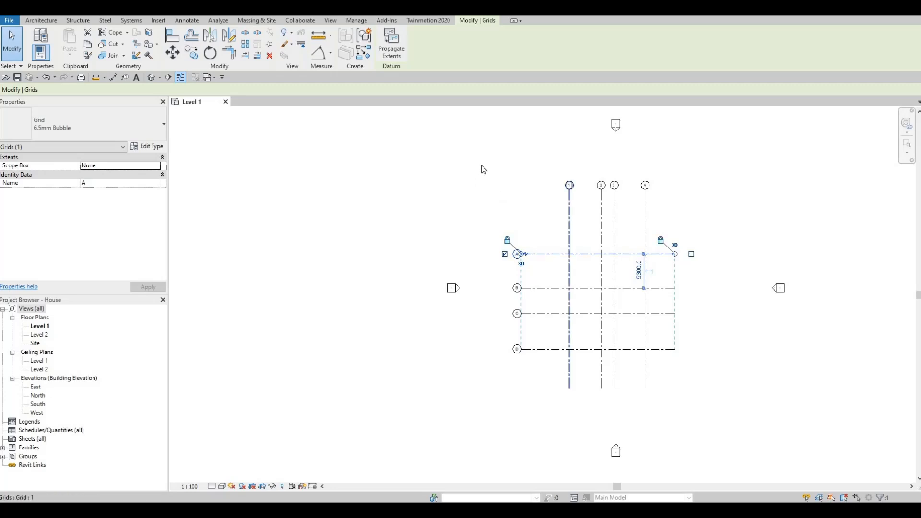
left_click_drag(479, 162, 713, 408)
key("Right")
key("Right")
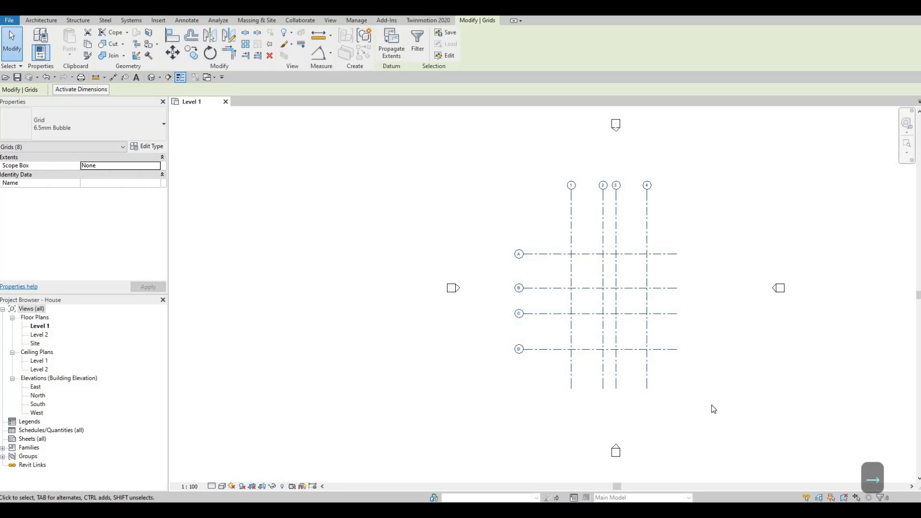
key("Right")
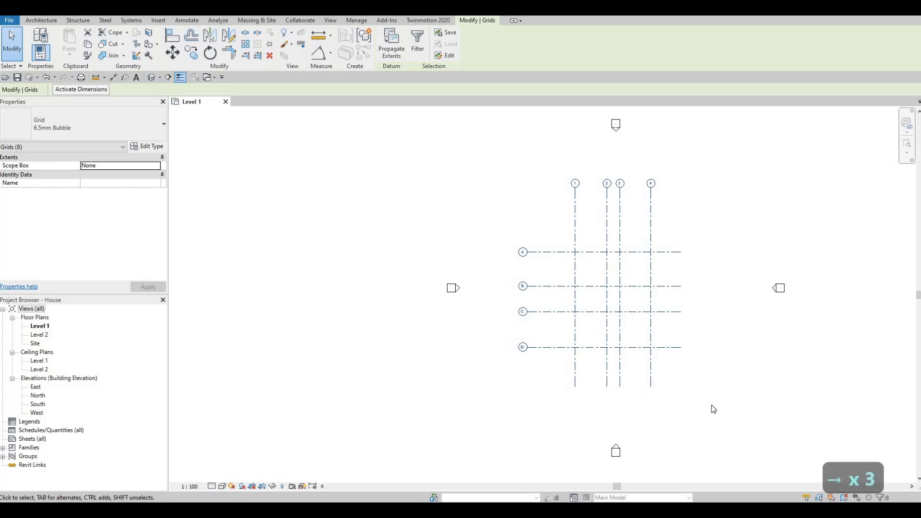
key("Down")
key("Right")
Nudge the eight selected grid lines slightly west to refine their centring between the elevation markers, and clear the selection
key("Right")
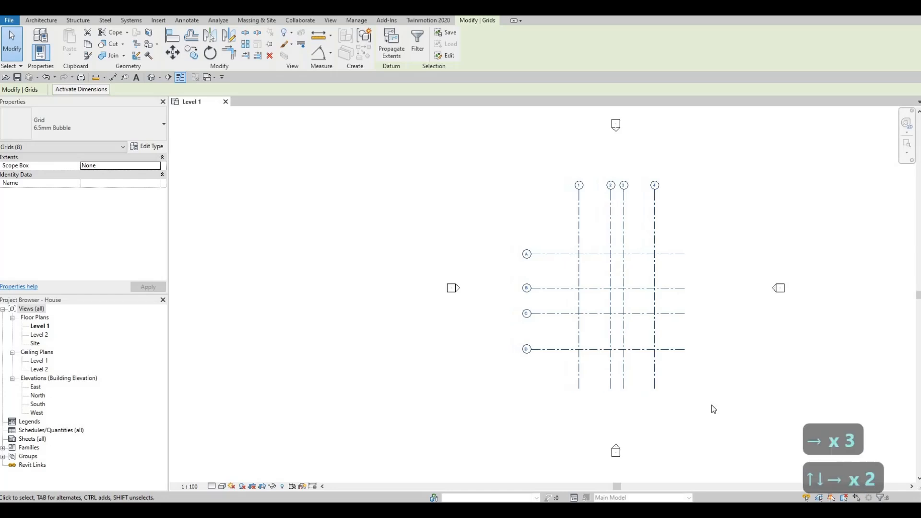
key("Left")
key("Right")
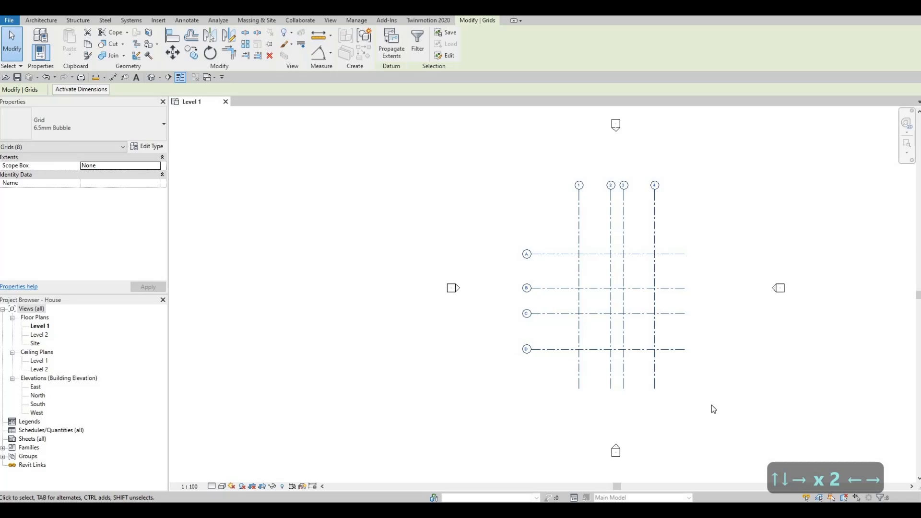
key("Left")
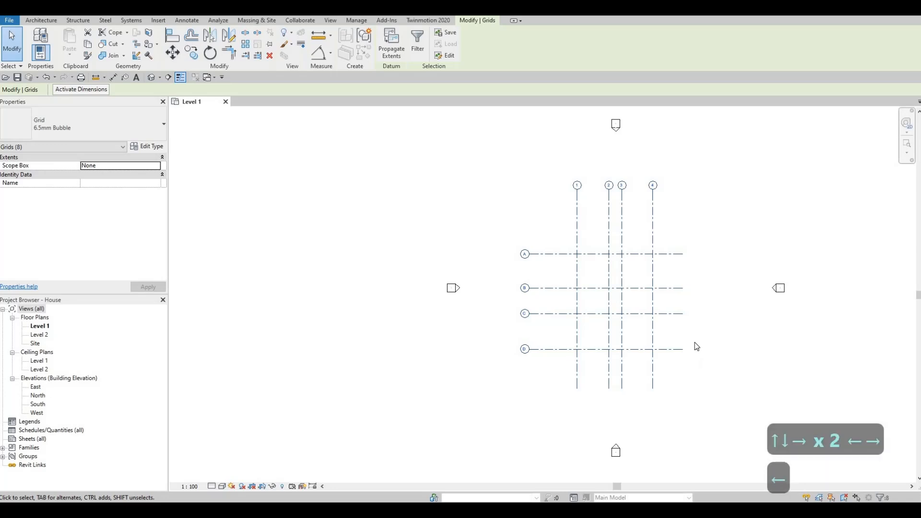
key("Escape")
key("Escape")
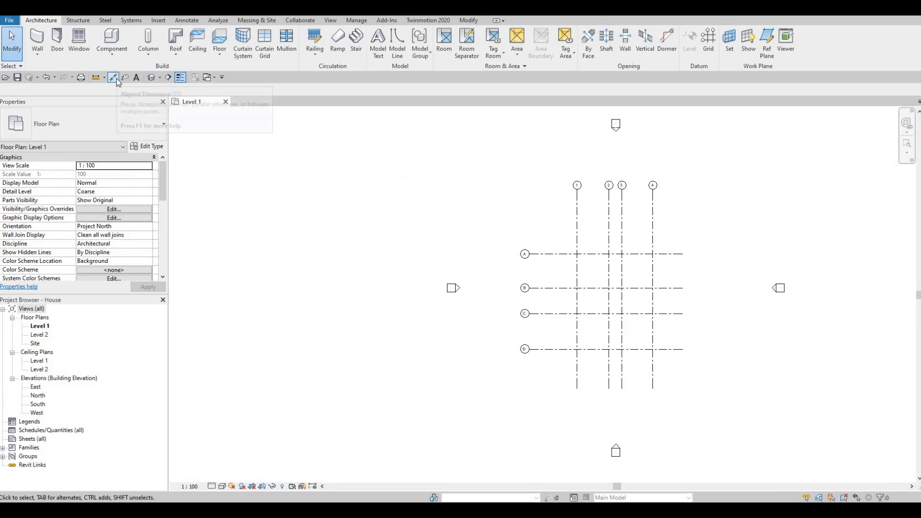
Place a continuous aligned dimension string across vertical grids 1, 2, 3 and 4, north of grid A
key("d")
key("i")
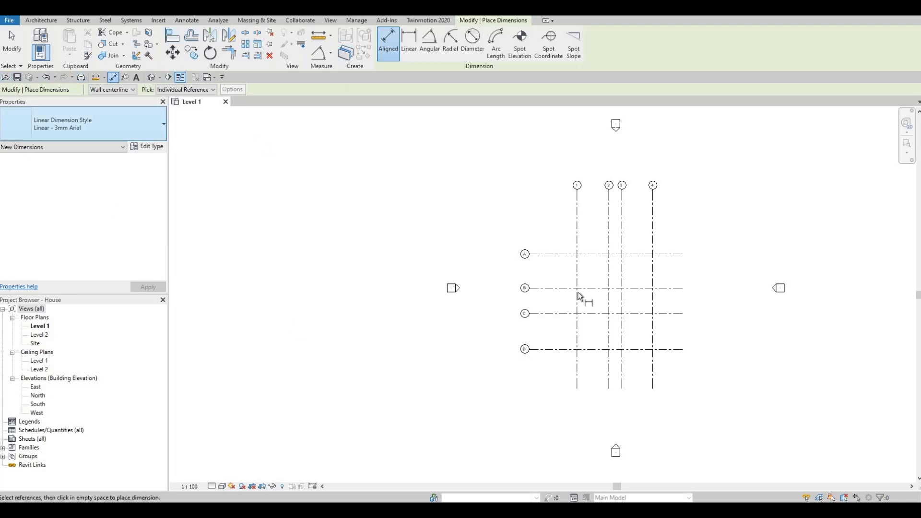
scroll(619, 235, "up", 4)
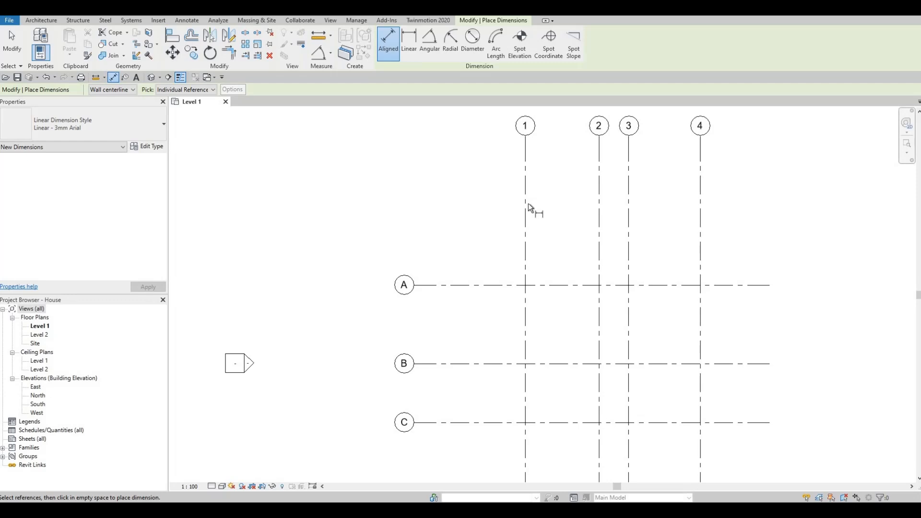
left_click(527, 209)
left_click(599, 215)
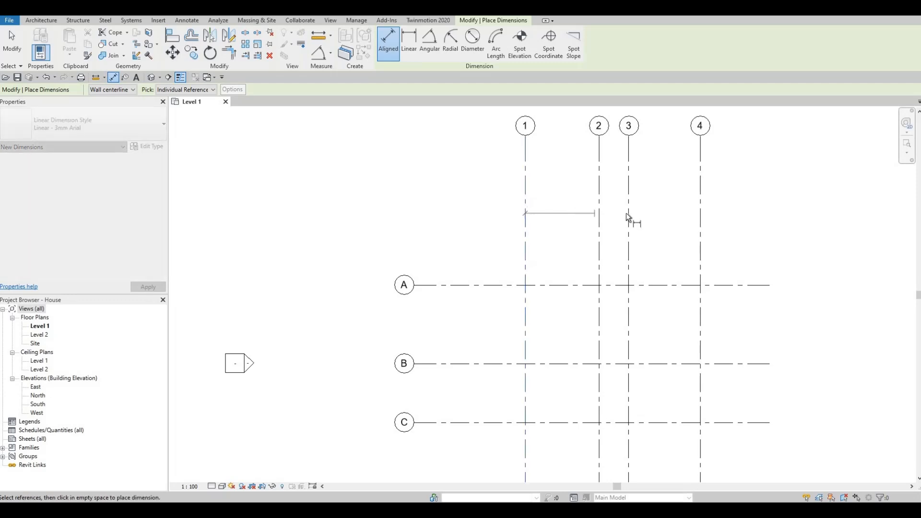
left_click(629, 218)
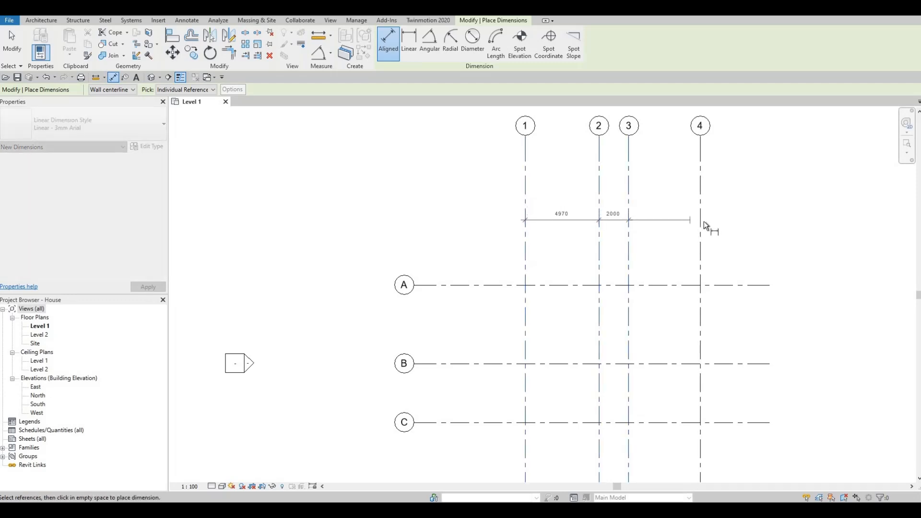
left_click(701, 226)
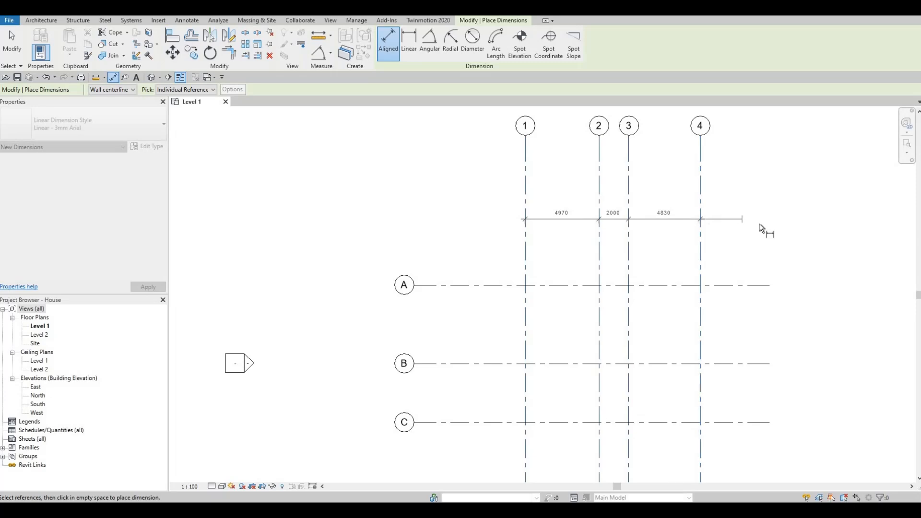
left_click(509, 222)
Add an overall aligned dimension from grid 1 to grid 4, between the existing dimension string and the grid bubbles
left_click(525, 194)
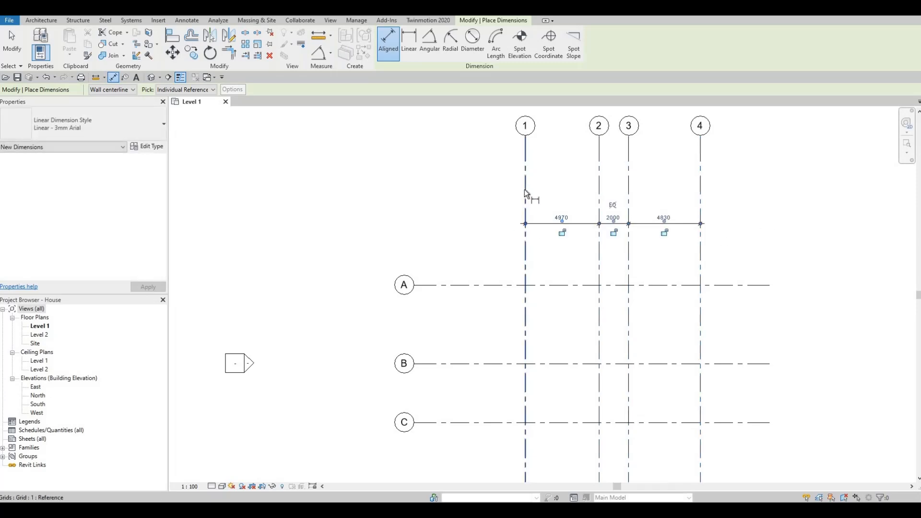
left_click(701, 196)
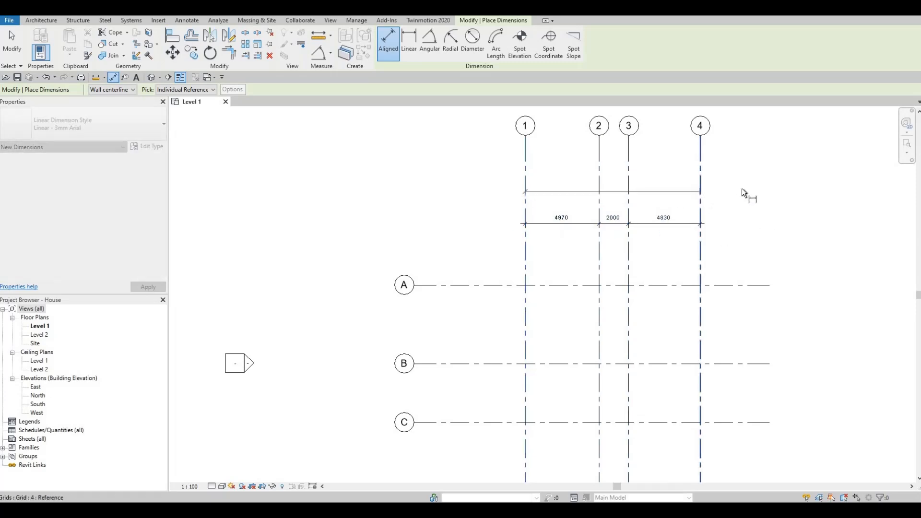
left_click(732, 200)
scroll(677, 224, "up", 2)
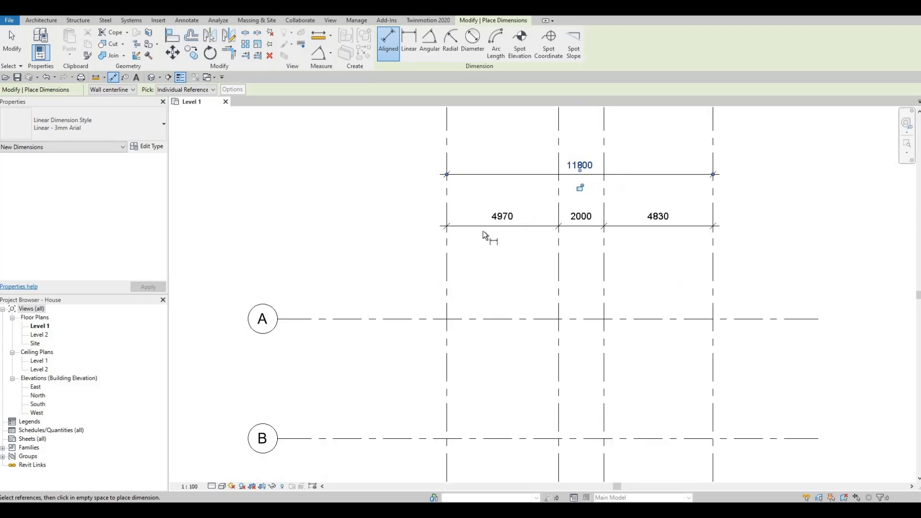
Place a continuous aligned dimension string across horizontal grids A, B, C and D, west of grid 1
middle_click_drag(510, 258, 547, 165)
scroll(541, 160, "down", 2)
scroll(508, 278, "down", 1)
middle_click_drag(509, 277, 511, 215)
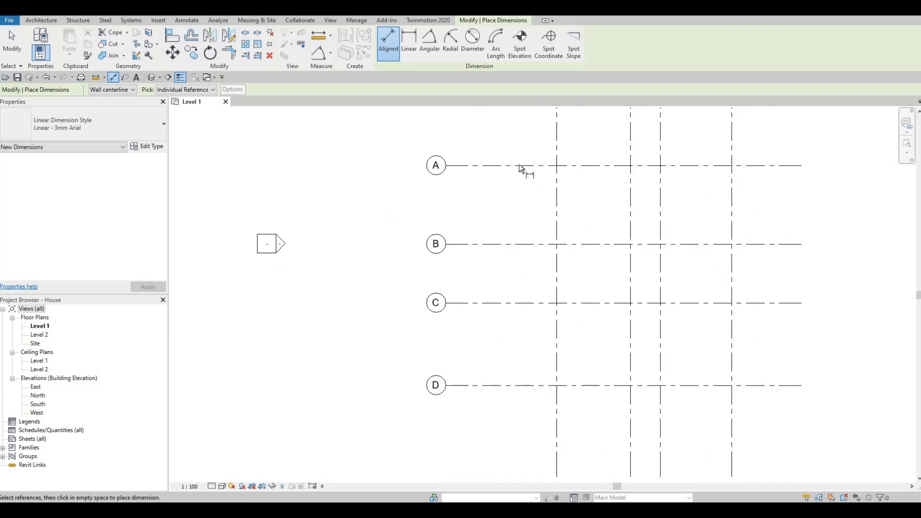
left_click(519, 165)
left_click(520, 245)
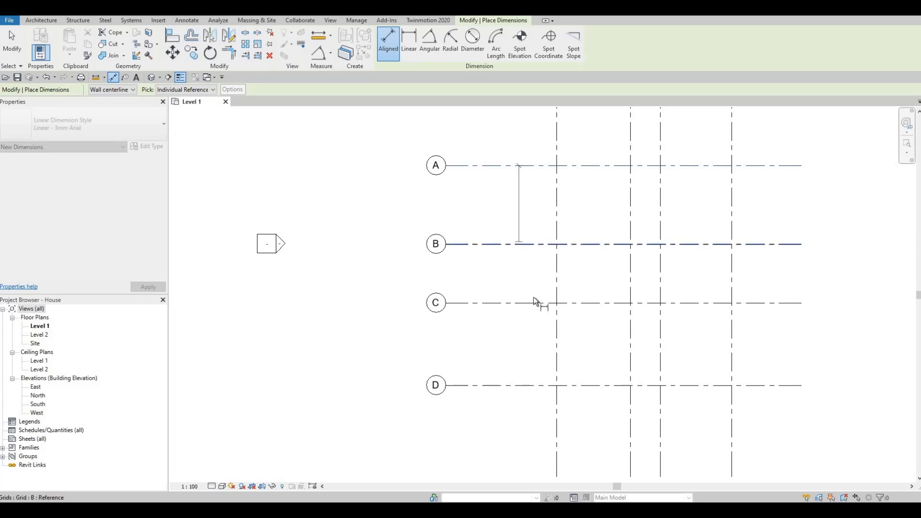
left_click(532, 304)
left_click(522, 384)
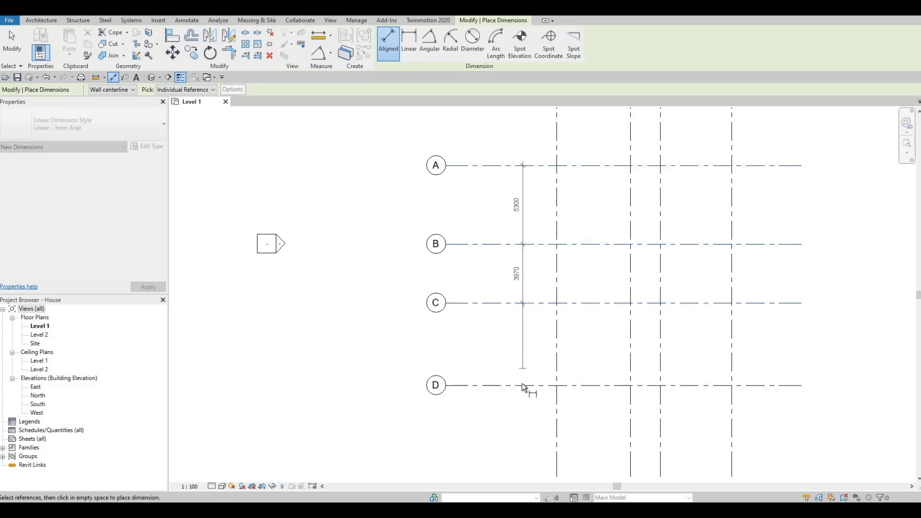
left_click(469, 213)
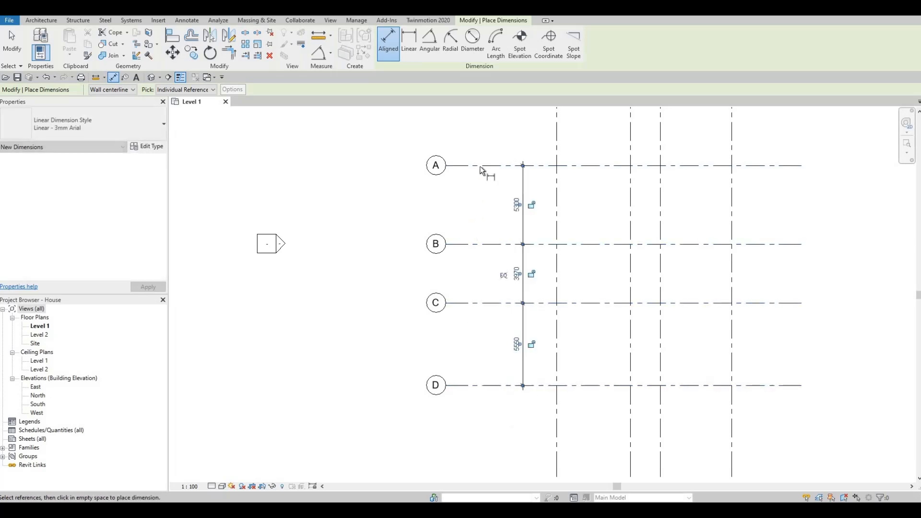
Add an overall aligned dimension from grid A to grid D, between the bubbles and the existing string, and finish dimensioning
left_click(494, 386)
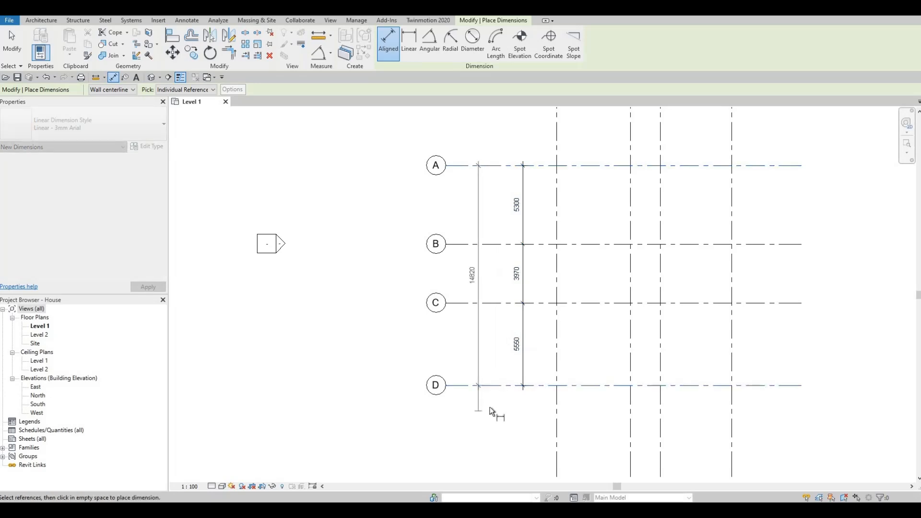
left_click(489, 304)
scroll(486, 300, "up", 2)
middle_click_drag(484, 339, 466, 387)
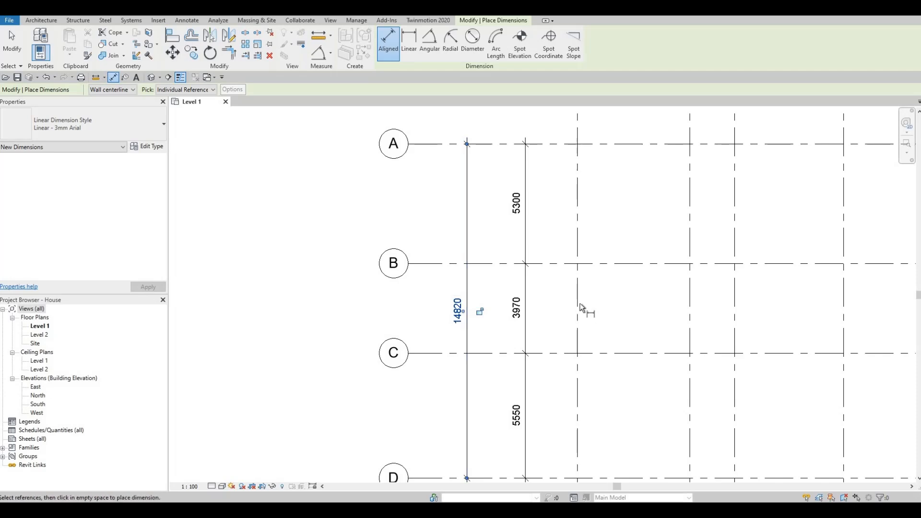
scroll(580, 302, "down", 1)
scroll(579, 311, "down", 2)
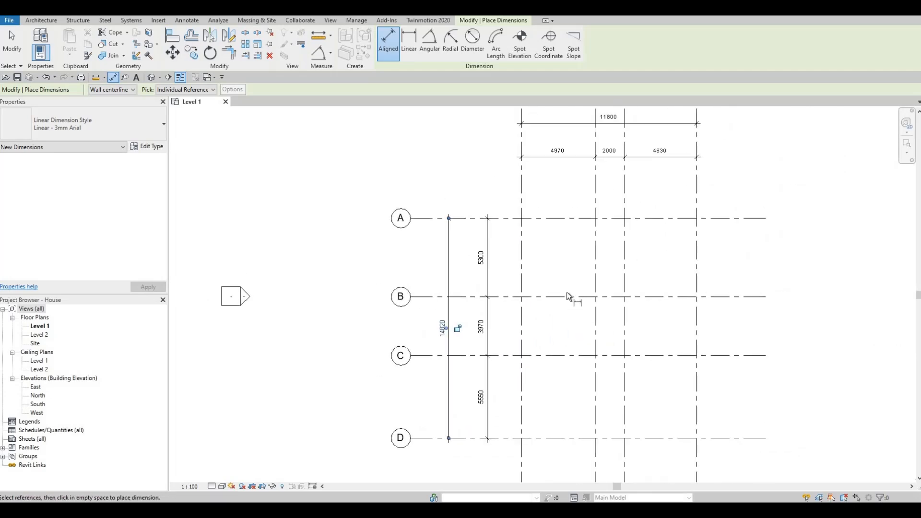
key("Escape")
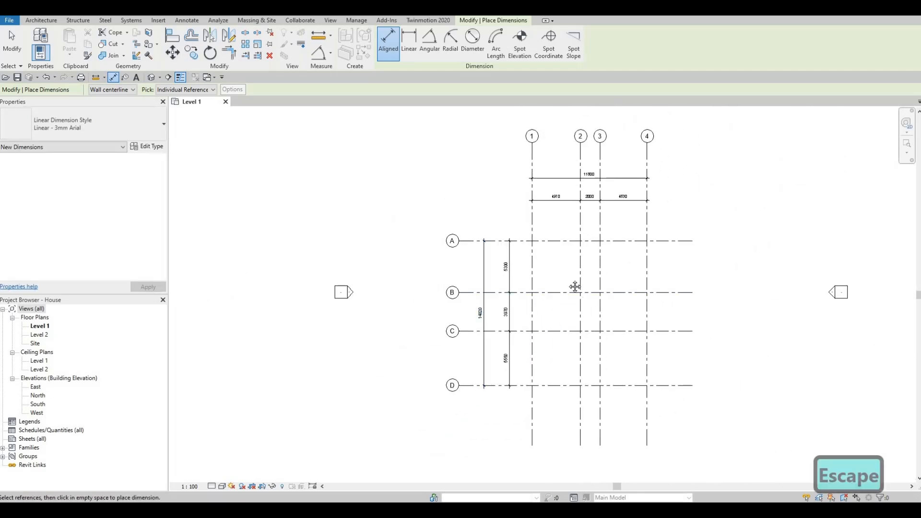
key("Escape")
middle_click_drag(593, 319, 550, 307)
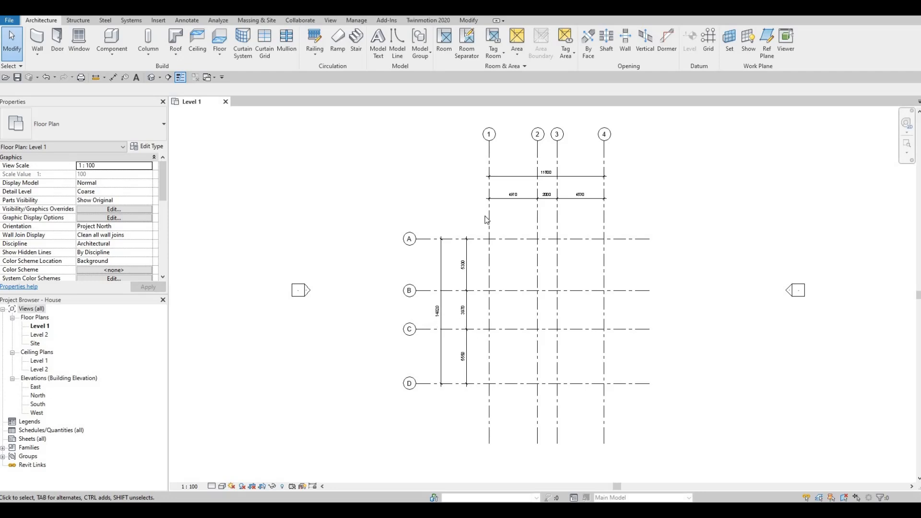
Open the South elevation view and set the elevation of Level 2 to 3000 mm
double_click(38, 405)
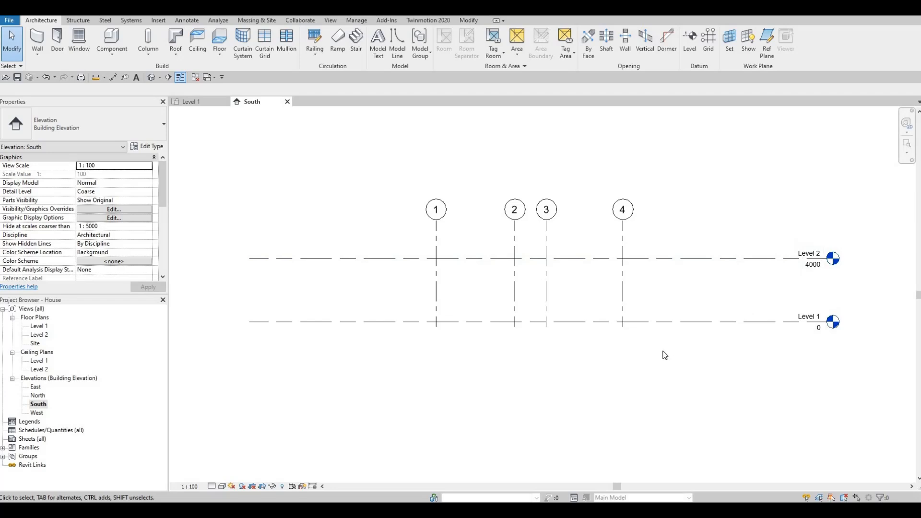
scroll(664, 355, "down", 1)
scroll(802, 277, "up", 1)
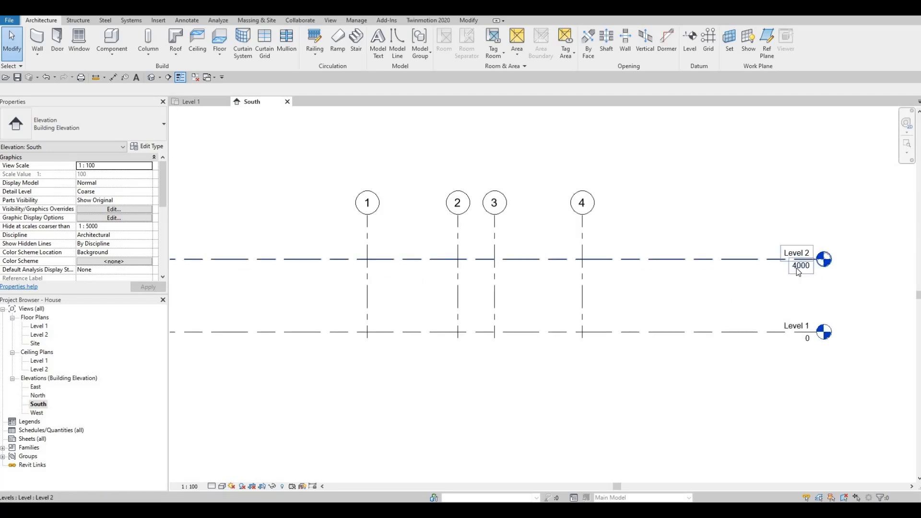
left_click(797, 269)
left_click(797, 269)
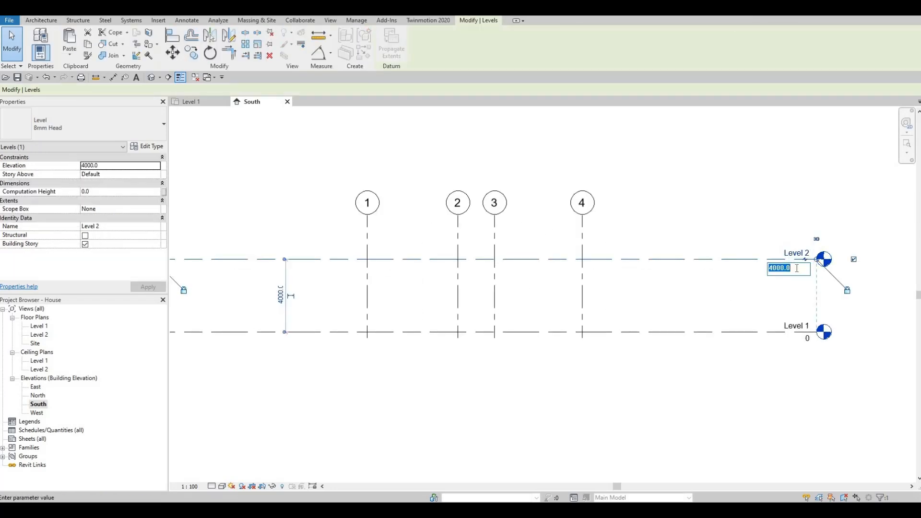
type("3000")
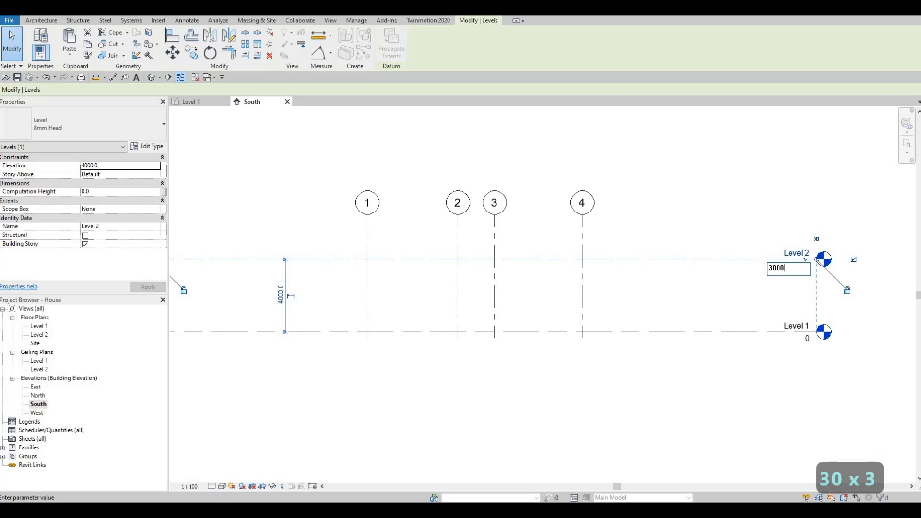
key("Return")
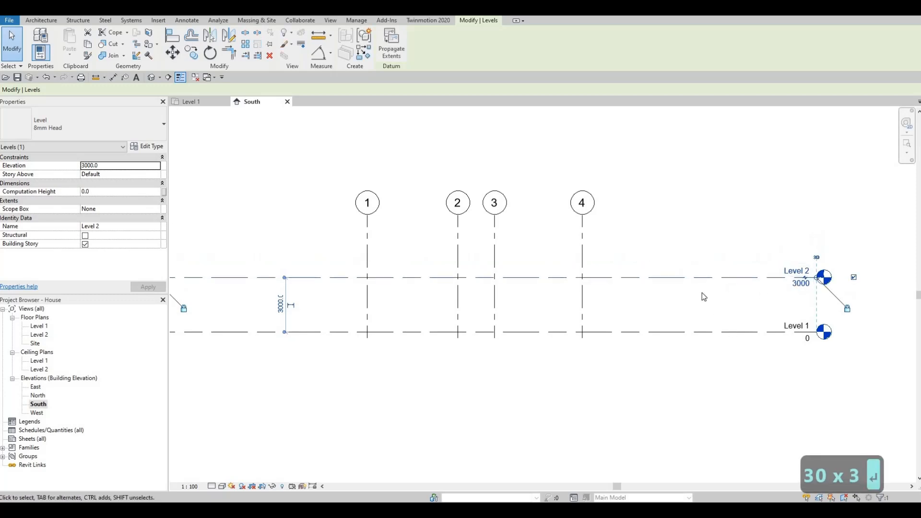
middle_click_drag(706, 342, 735, 323)
scroll(715, 316, "down", 1)
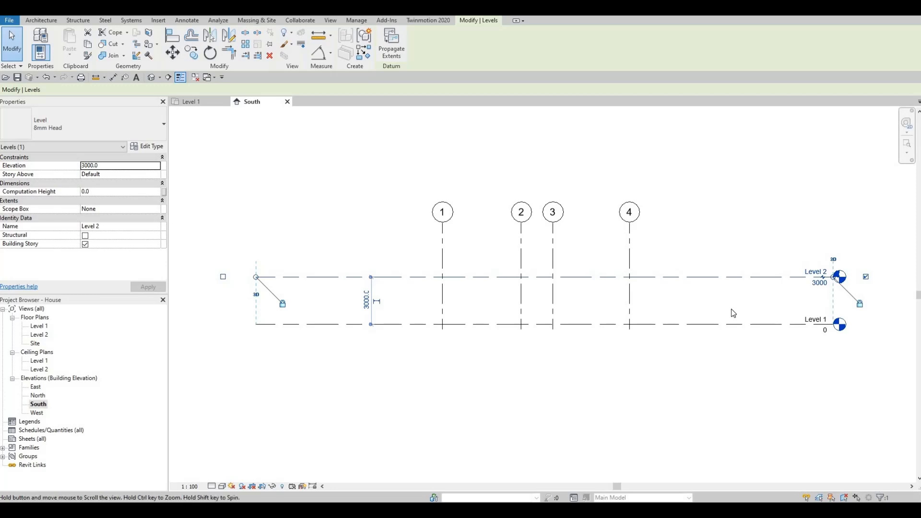
key("Escape")
key("Escape")
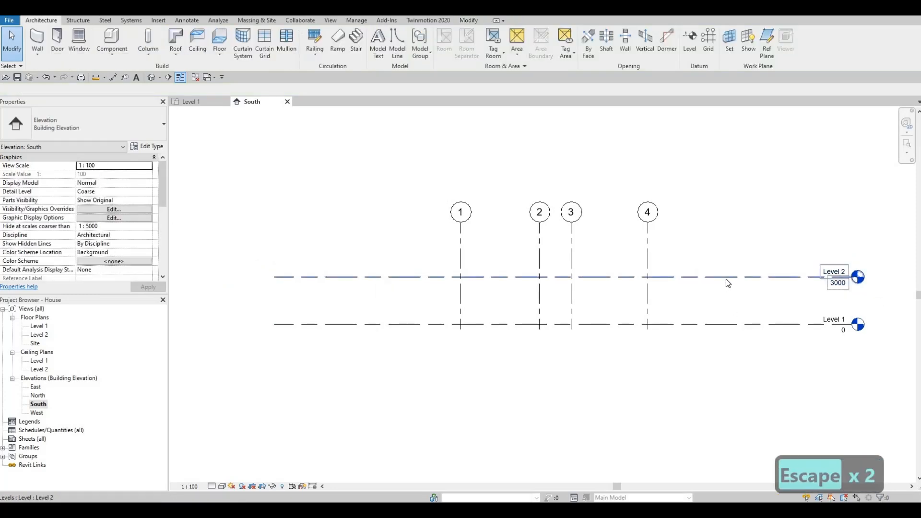
Try creating a new level by copying Level 2 straight up by 3000 mm, and undo the copy
left_click(726, 278)
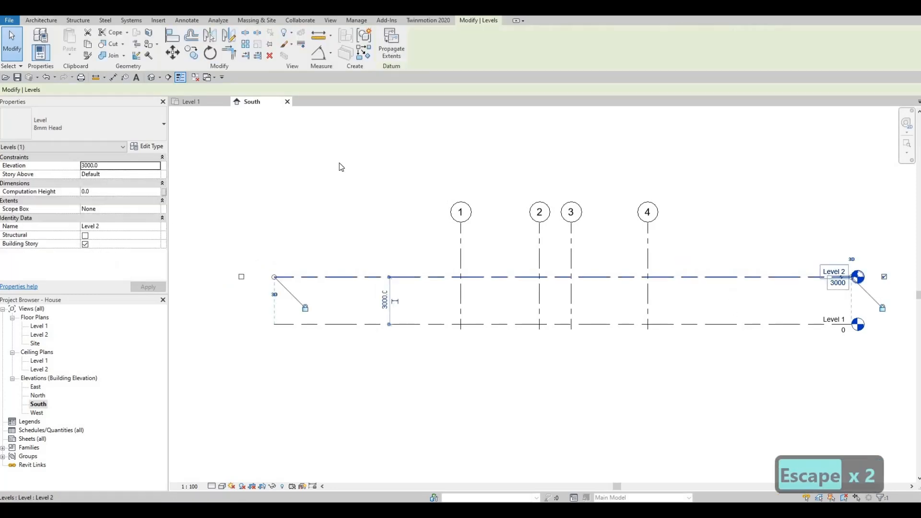
left_click(191, 54)
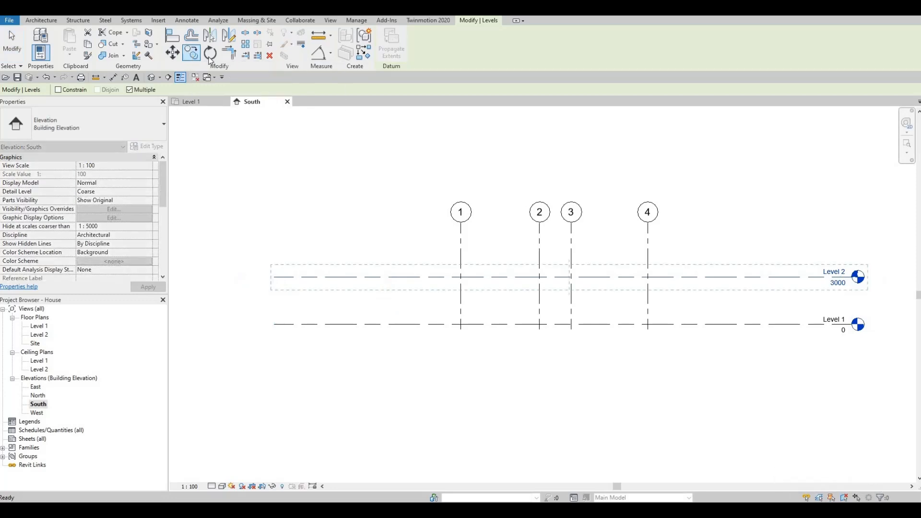
left_click(673, 277)
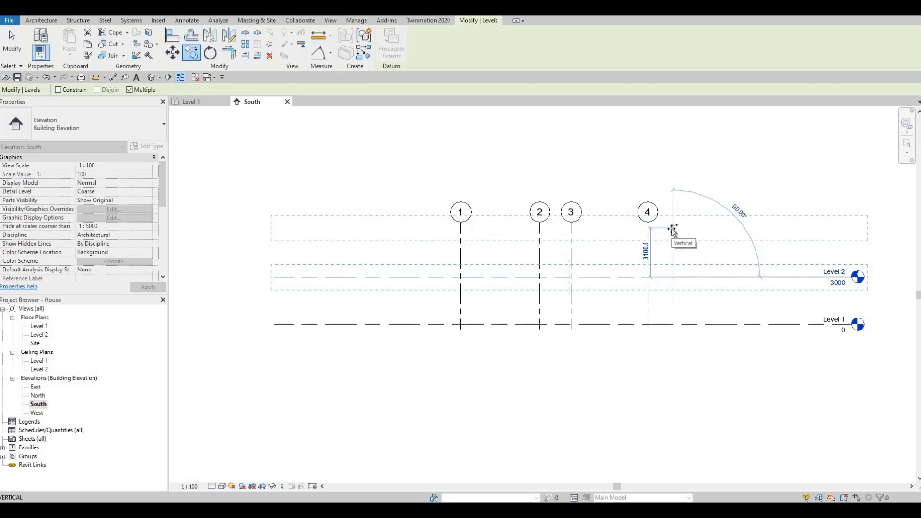
type("3000")
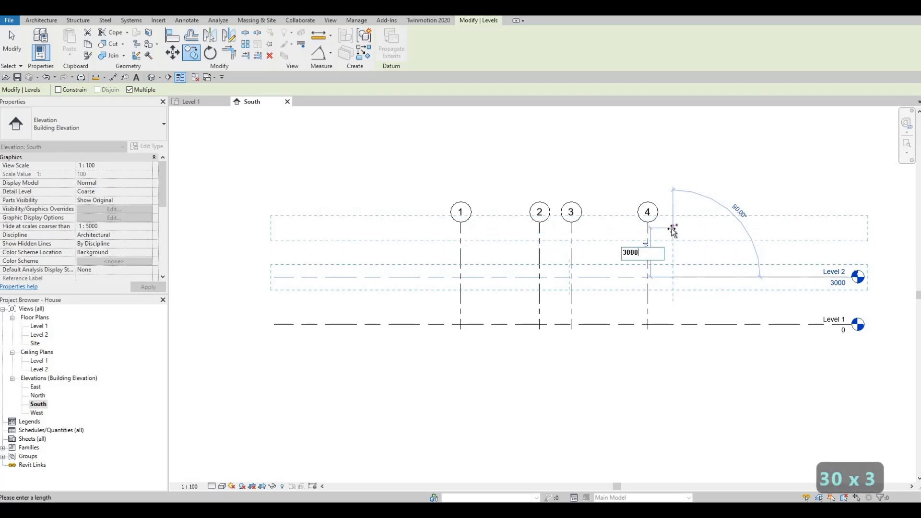
key("Return")
key("Escape")
key("Escape")
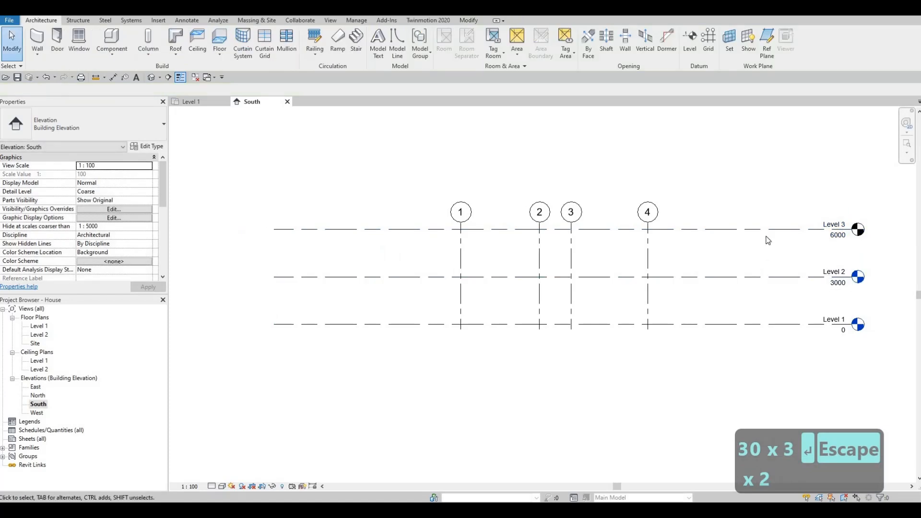
key("ctrl+z")
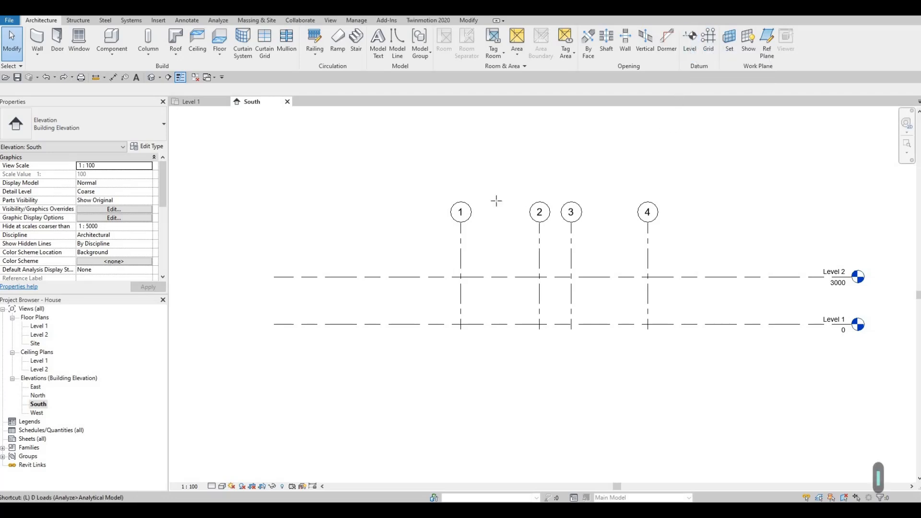
Try drawing a new level 3000 mm above Level 2, aligned with both ends of the existing levels, and undo it
key("l")
key("l")
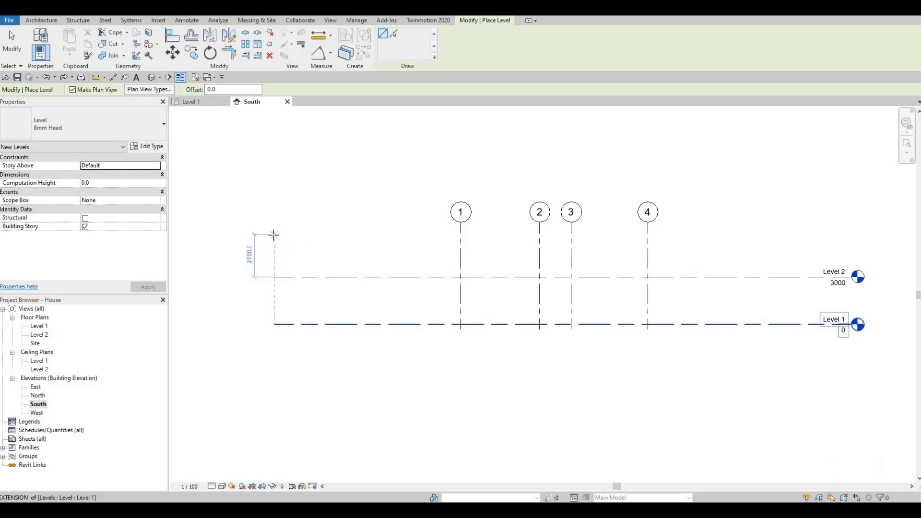
scroll(274, 235, "up", 3)
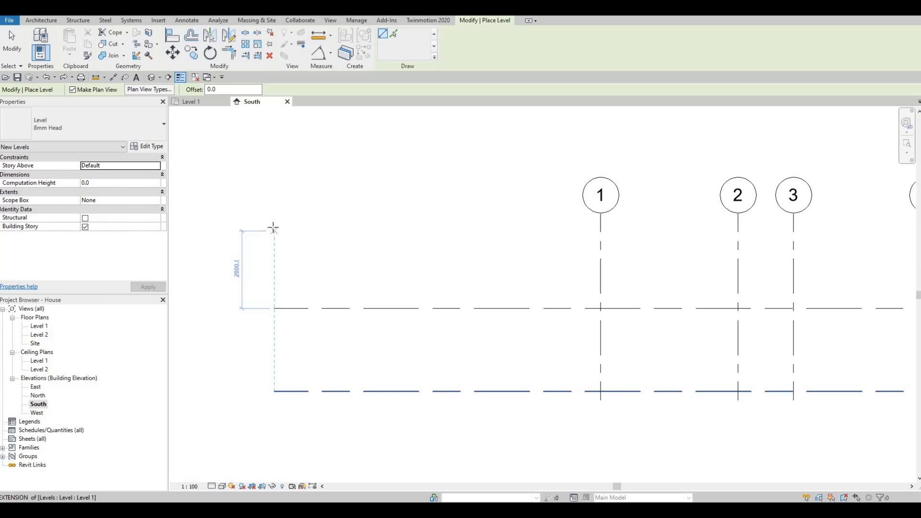
left_click(273, 225)
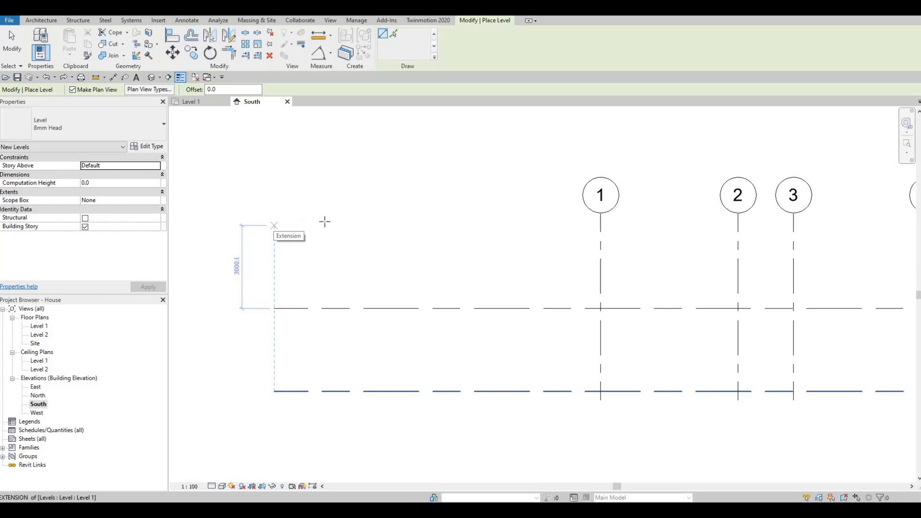
scroll(315, 223, "down", 3)
middle_click_drag(877, 220, 718, 216)
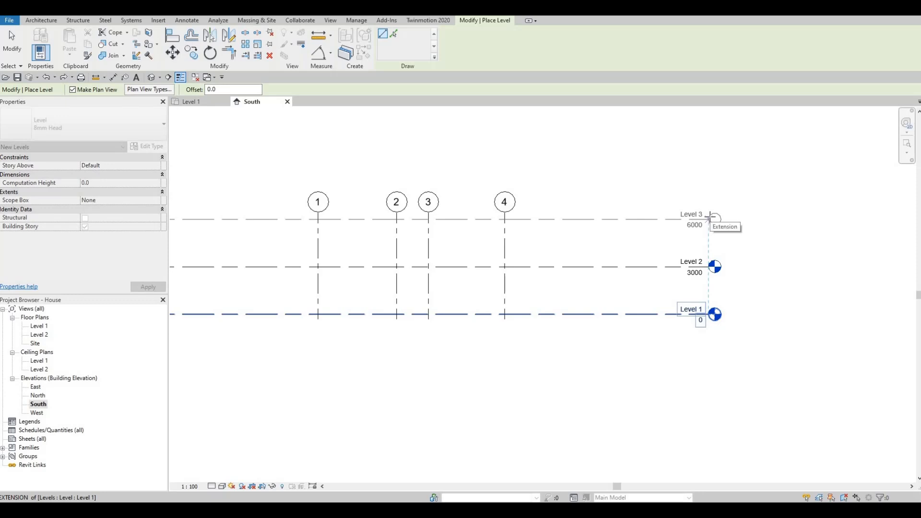
left_click(709, 217)
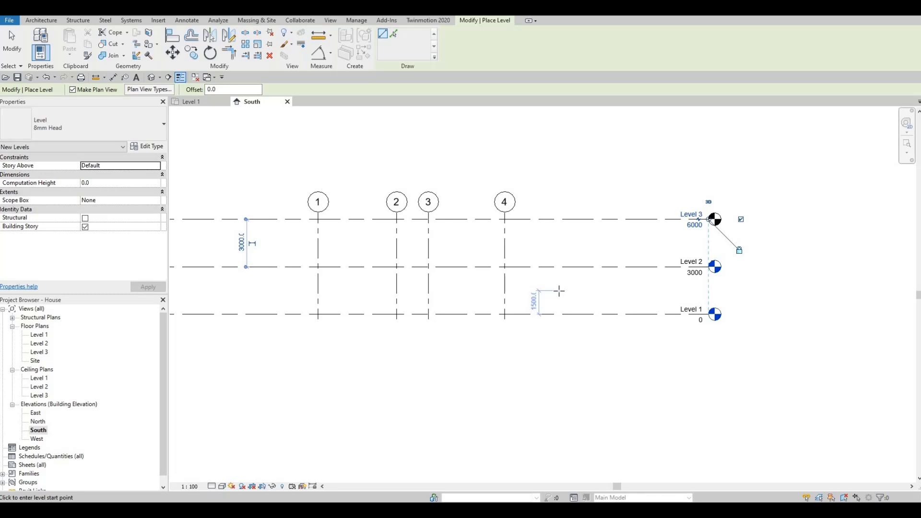
key("ctrl+z")
key("Escape")
key("Escape")
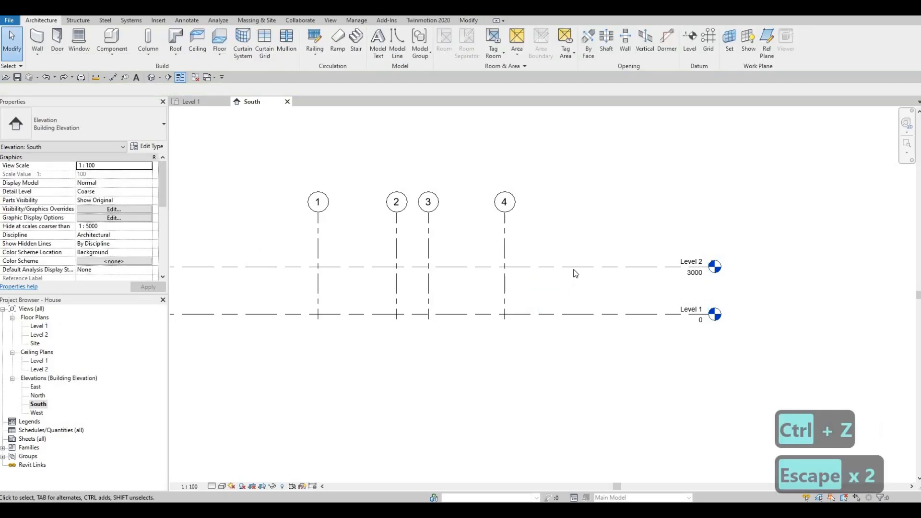
Copy Level 2 straight up by 3000 mm to create a third level, and finish copying
left_click(568, 267)
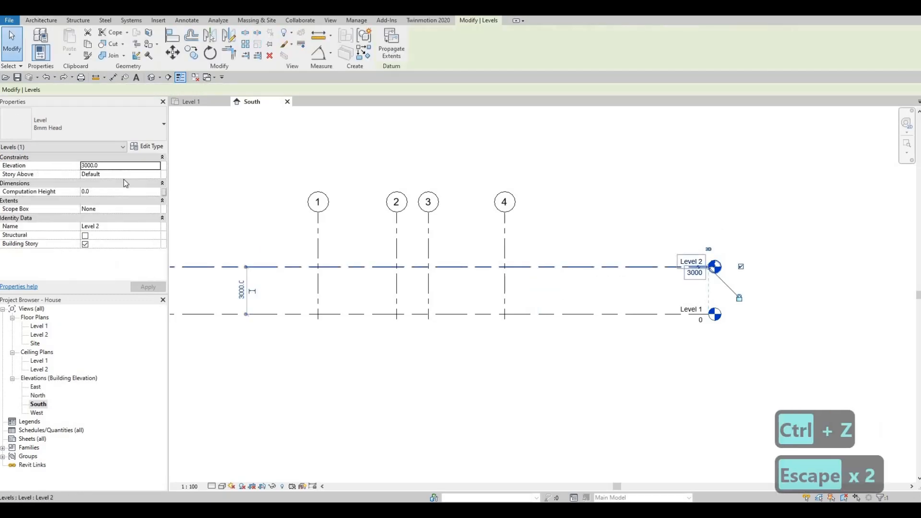
left_click(191, 53)
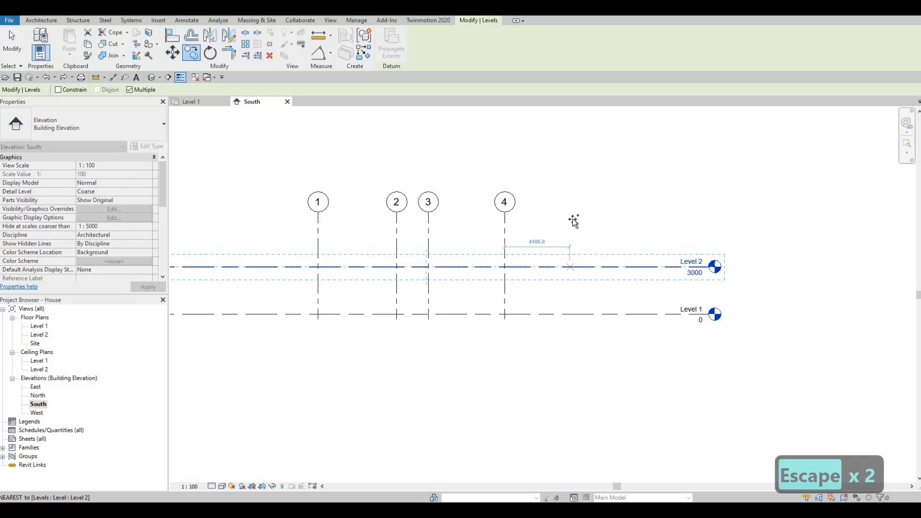
left_click(570, 266)
type("3")
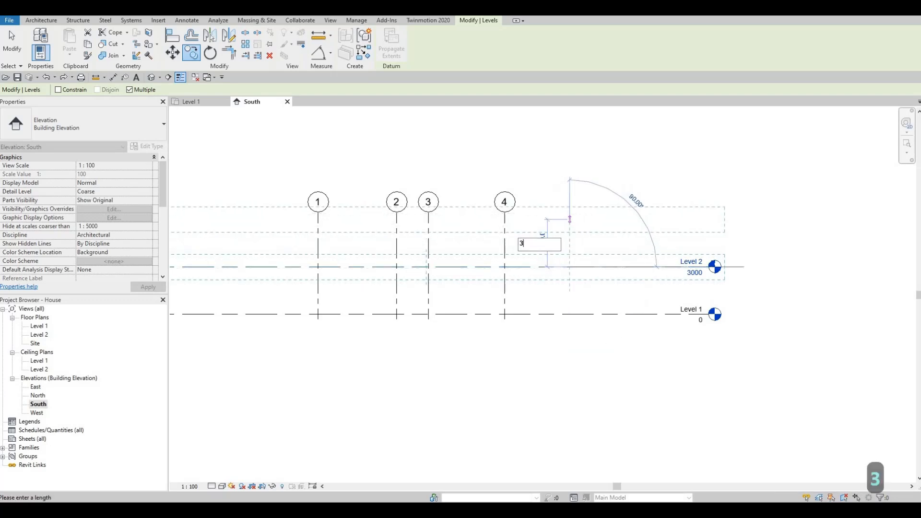
type("000")
key("Return")
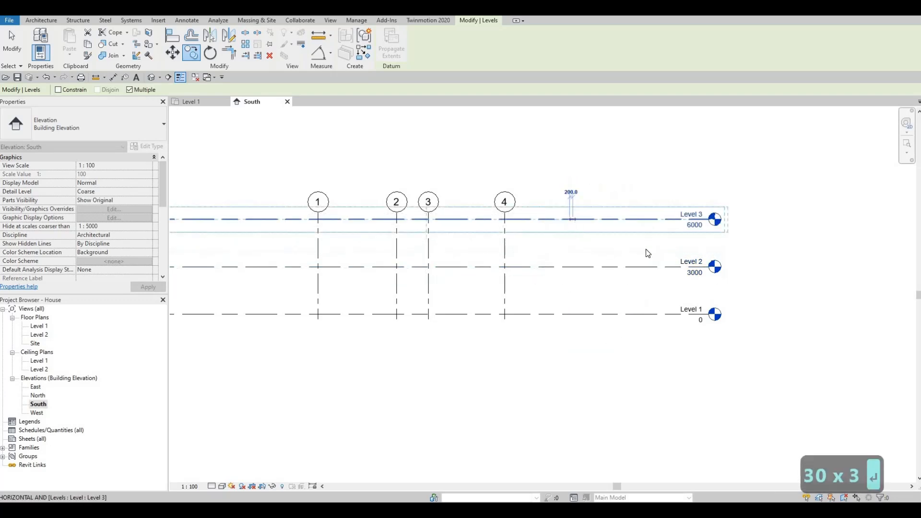
key("Escape")
key("Escape")
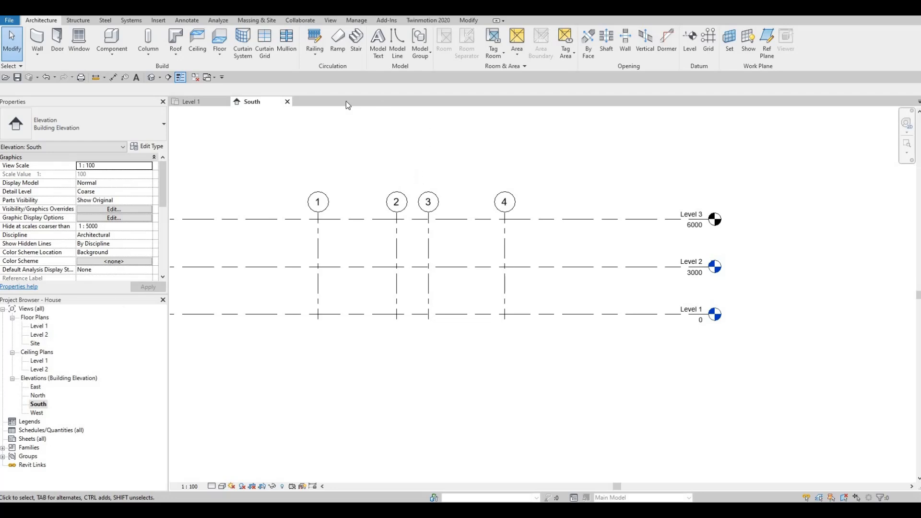
Create a floor plan view for Level 3, and close the new view to return to the South elevation
left_click(331, 20)
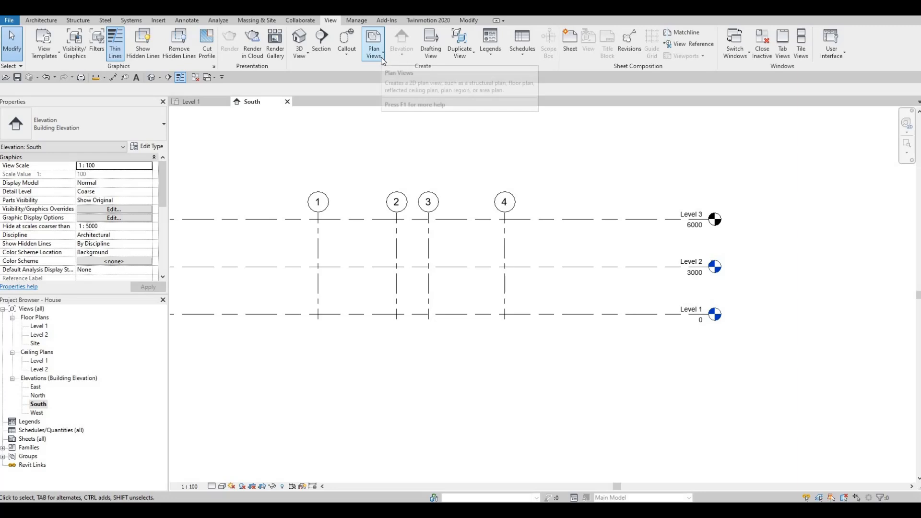
left_click(382, 60)
left_click(384, 71)
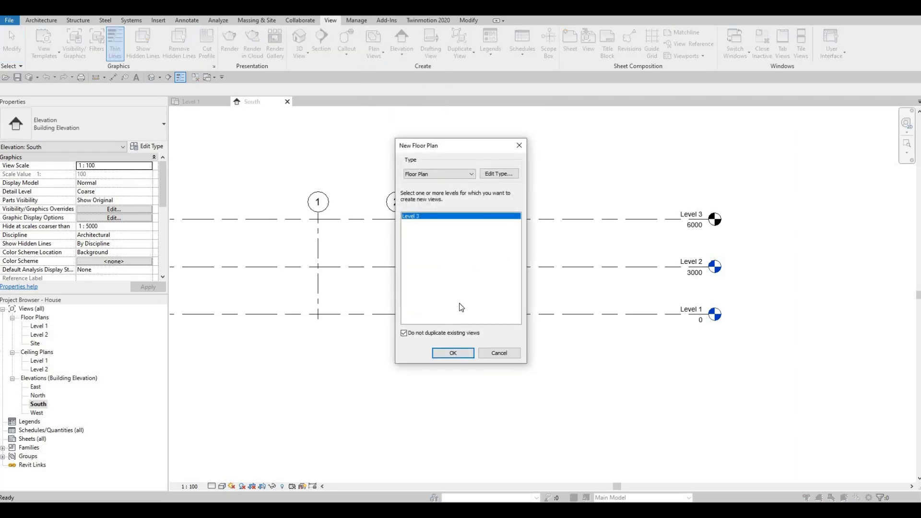
left_click(453, 353)
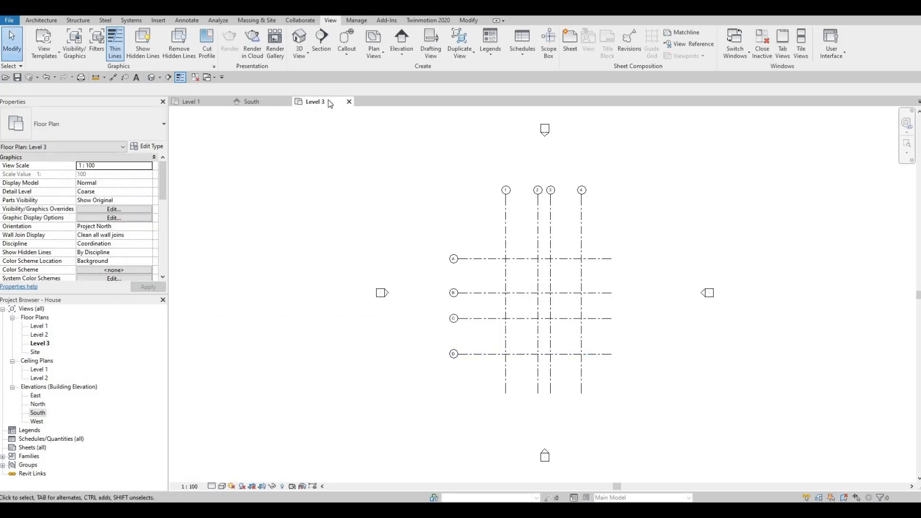
left_click(349, 101)
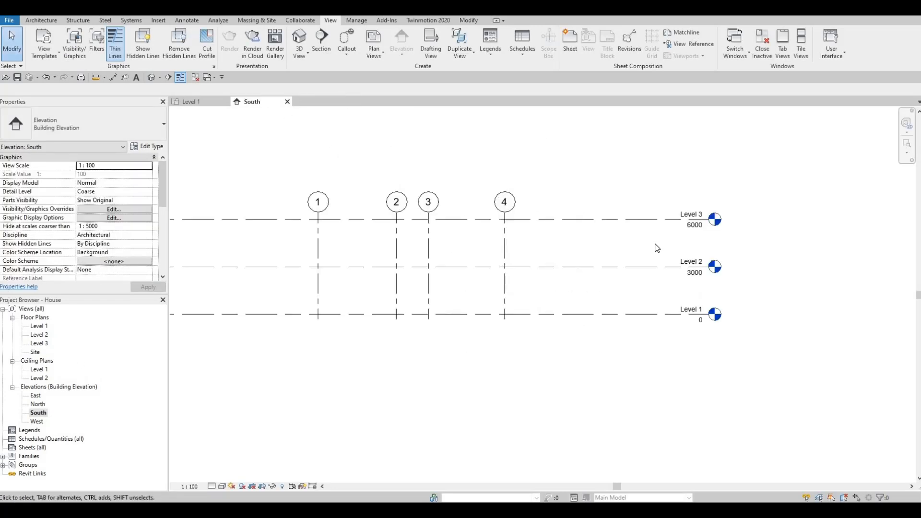
Extend the upper ends of the aligned vertical grids so their bubbles sit well above Level 3, and clear the selection
middle_click_drag(567, 290, 611, 292)
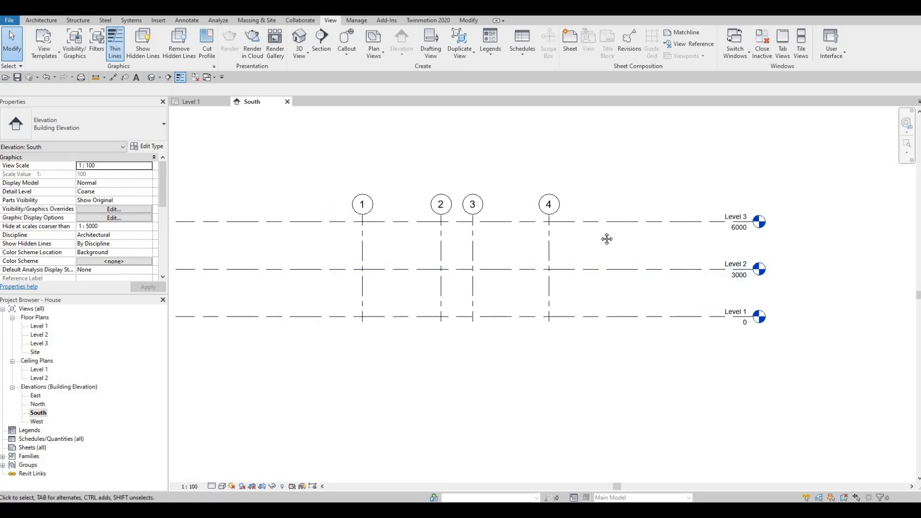
middle_click_drag(607, 239, 651, 266)
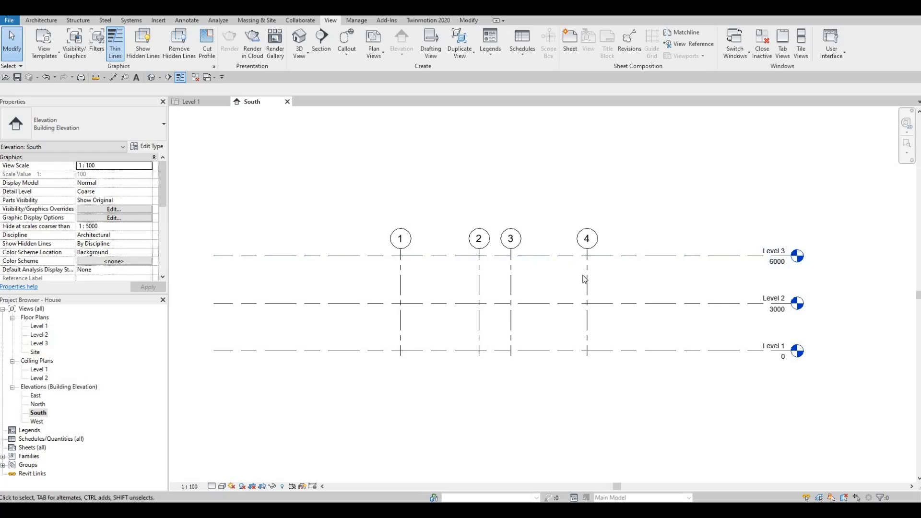
left_click(586, 238)
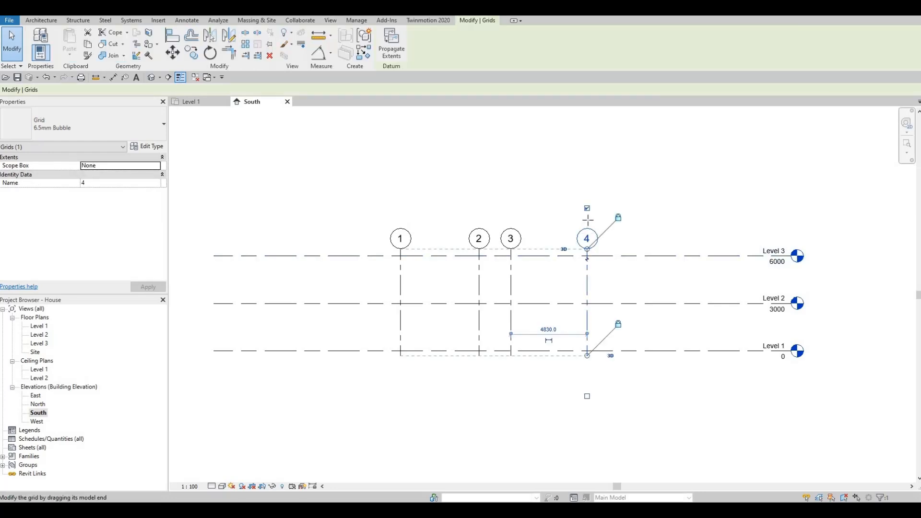
left_click_drag(586, 236, 586, 208)
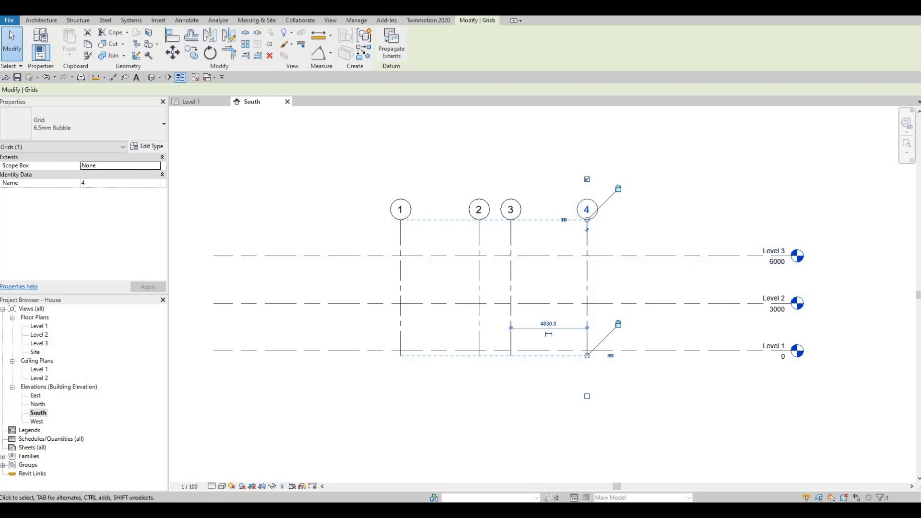
left_click(35, 20)
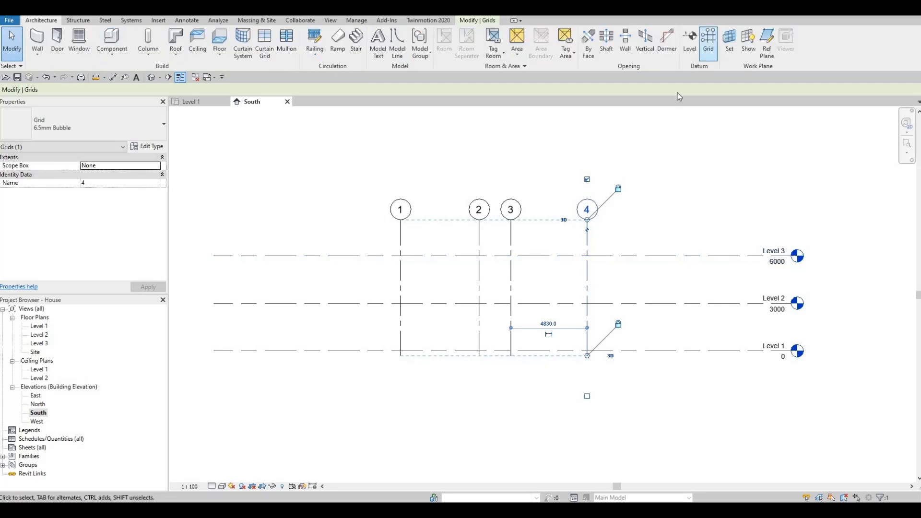
key("Escape")
key("Escape")
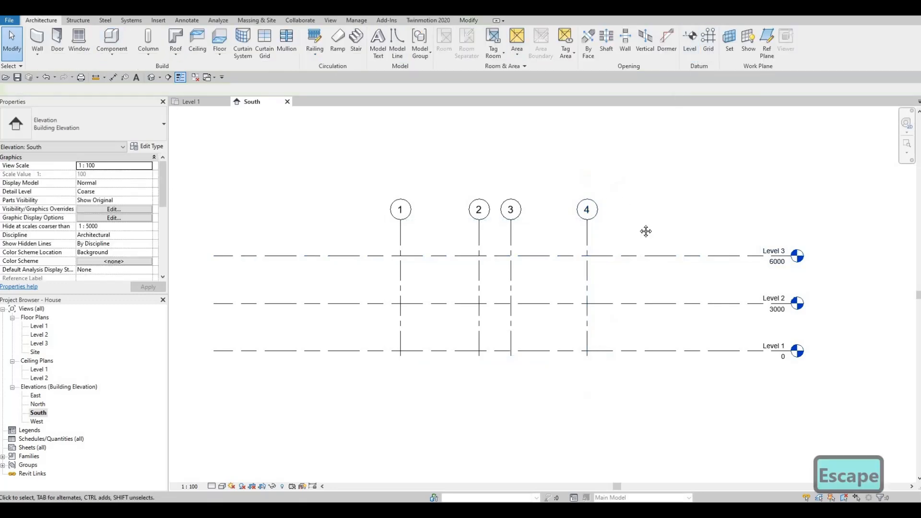
Draw a new level 600 mm below Level 1, aligned with both ends of the existing levels, and finish placing levels
middle_click_drag(632, 239, 643, 206)
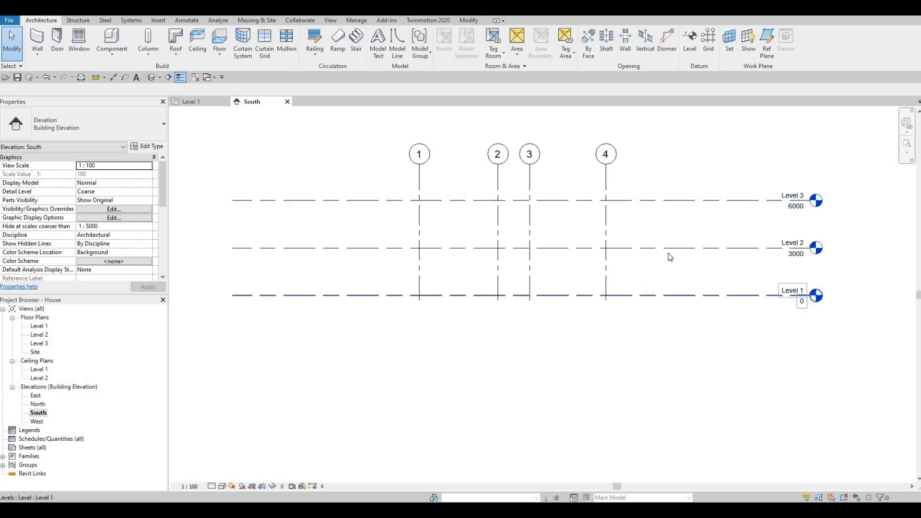
middle_click(594, 286)
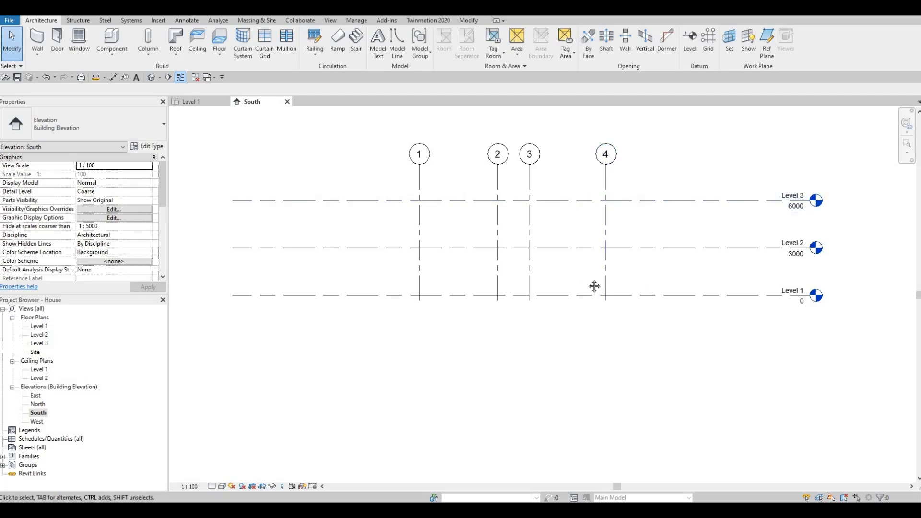
middle_click_drag(642, 302, 643, 296)
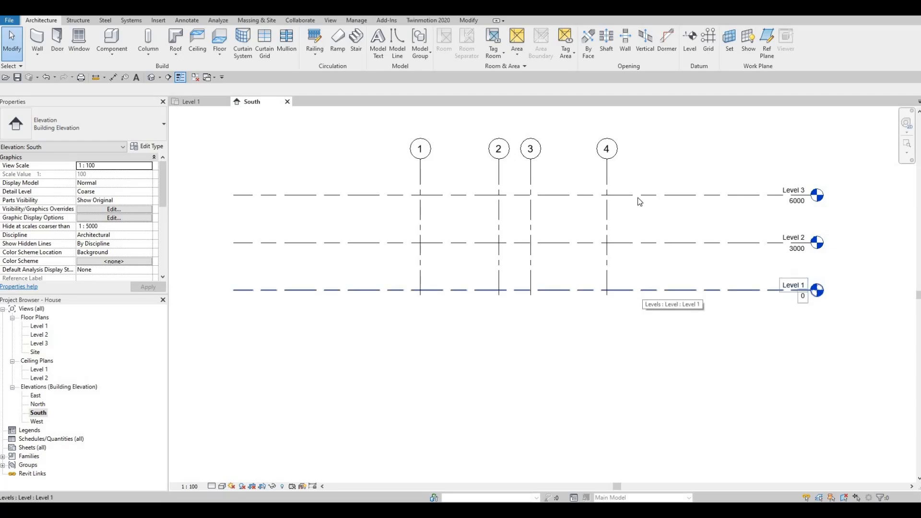
left_click(689, 48)
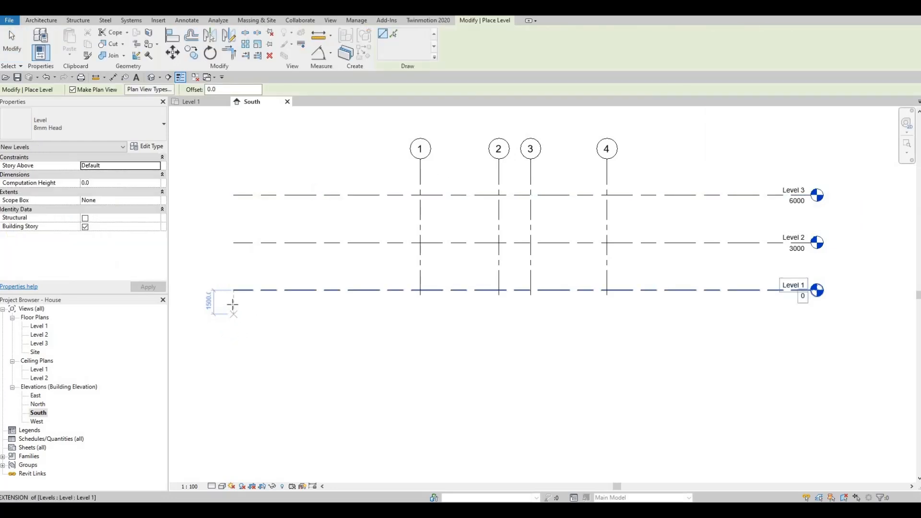
scroll(233, 304, "up", 3)
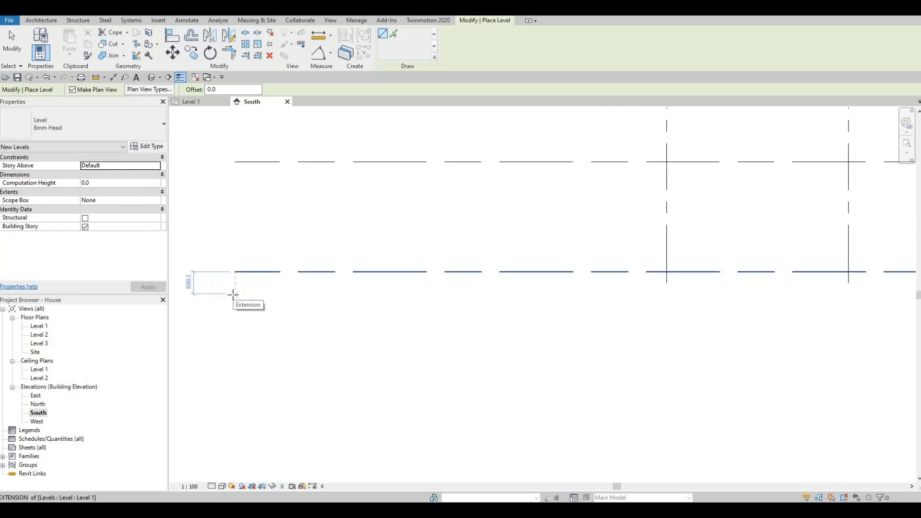
left_click(232, 294)
scroll(336, 295, "down", 2)
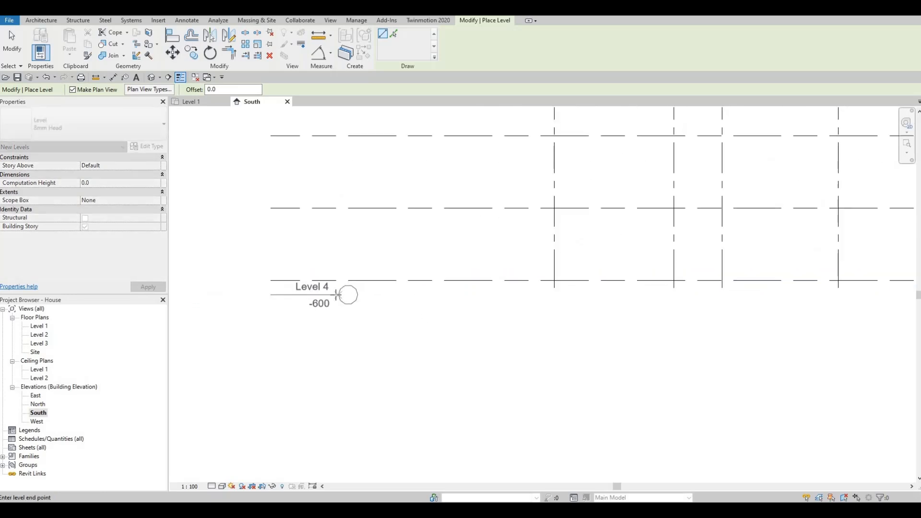
scroll(485, 296, "down", 1)
middle_click_drag(627, 362, 451, 336)
scroll(451, 336, "down", 2)
middle_click_drag(672, 354, 567, 354)
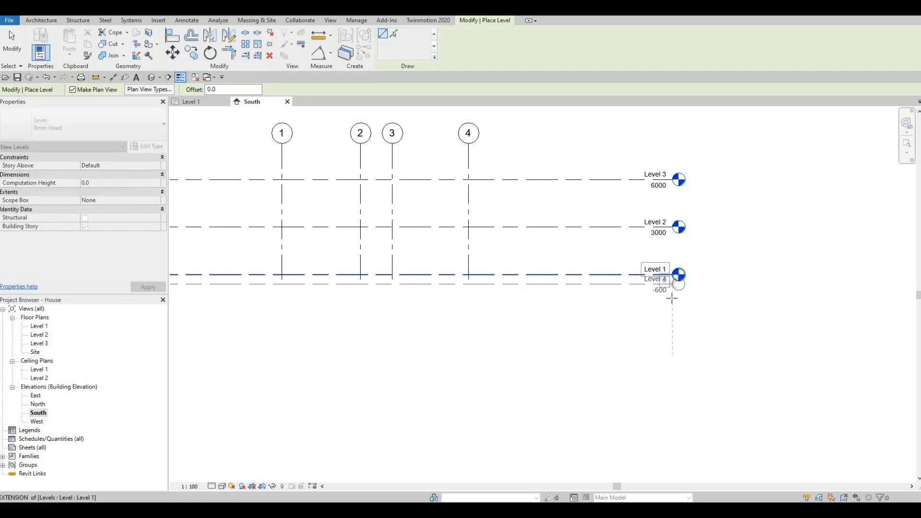
left_click(672, 297)
scroll(670, 288, "up", 2)
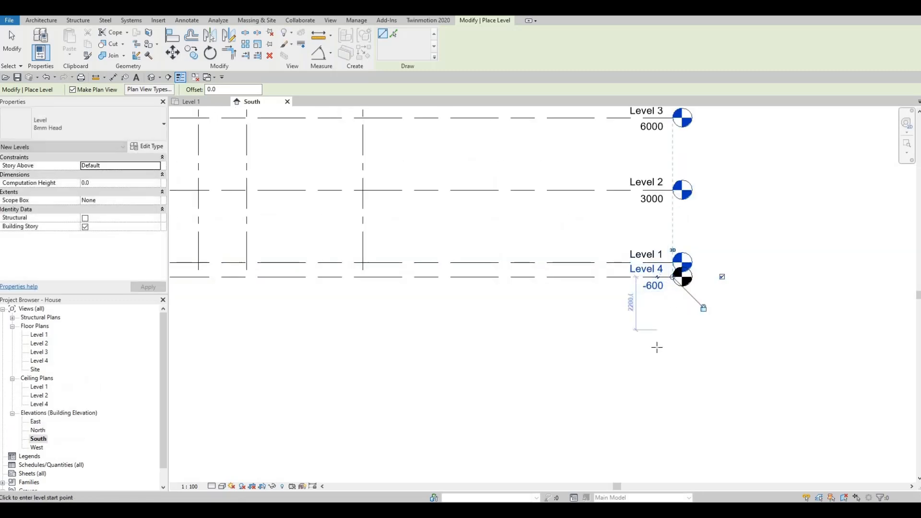
scroll(657, 347, "up", 2)
key("Escape")
key("Escape")
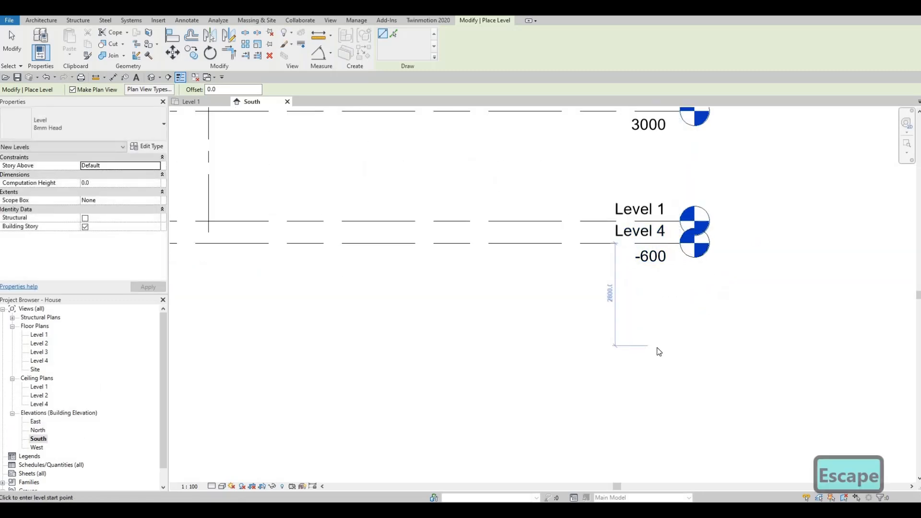
Add an elbow to the Level 4 line and lower its head clear of the Level 1 head, and clear the selection
scroll(657, 349, "down", 3)
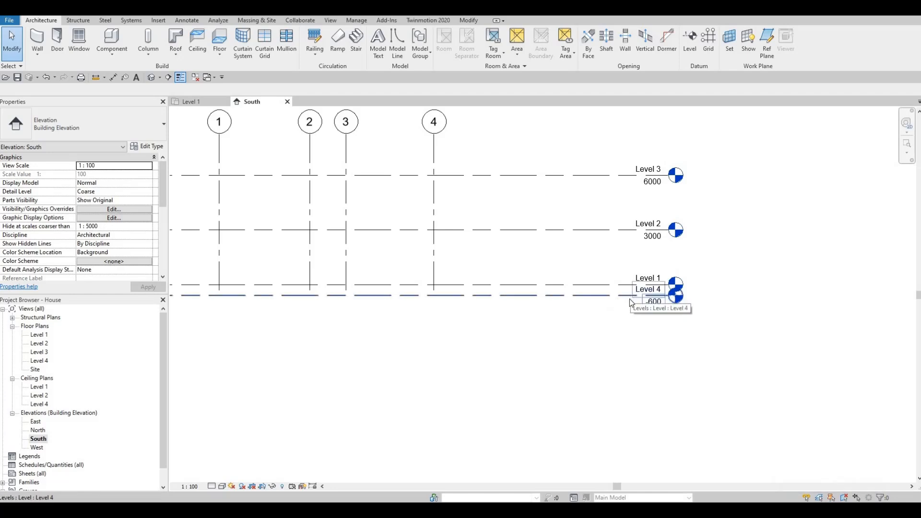
scroll(663, 326, "up", 4)
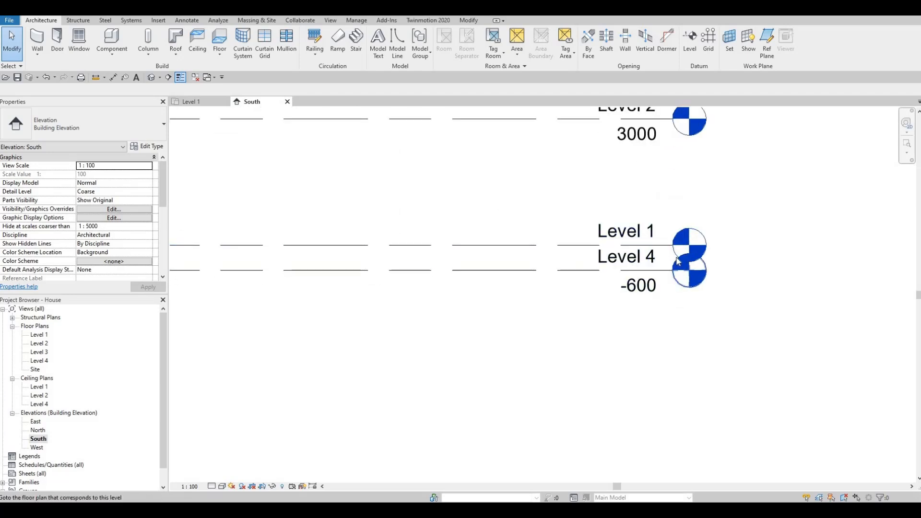
scroll(678, 263, "up", 3)
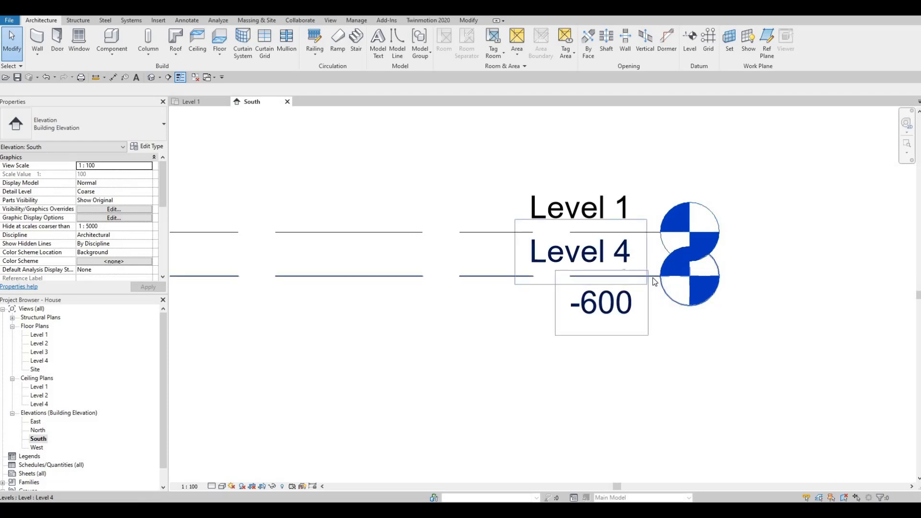
left_click(643, 286)
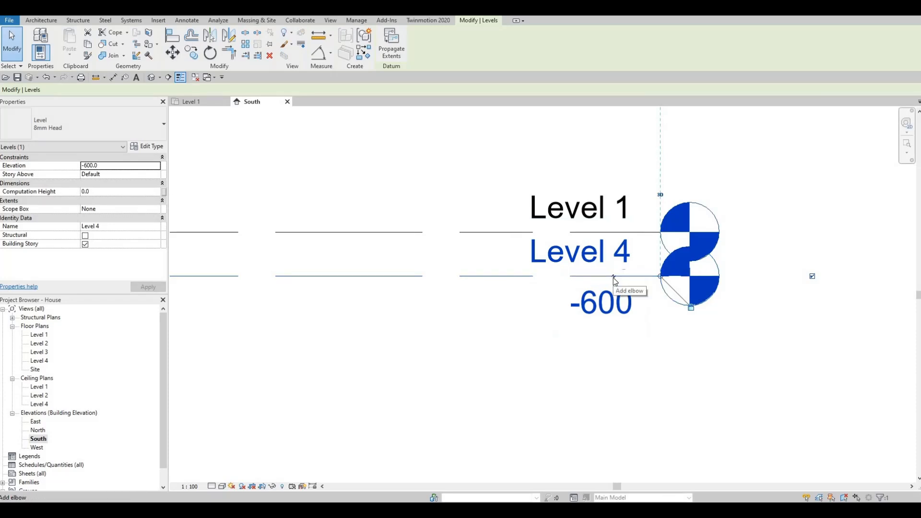
scroll(616, 278, "up", 5)
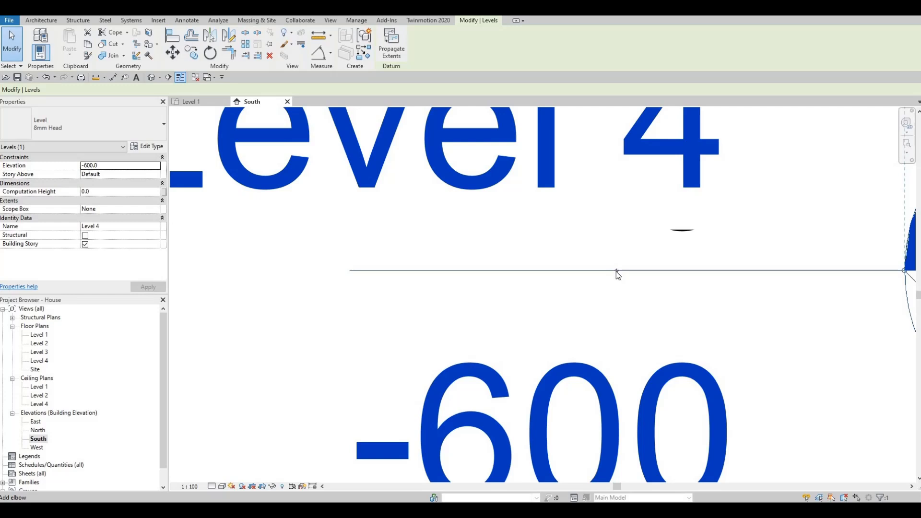
left_click(617, 271)
scroll(618, 271, "down", 5)
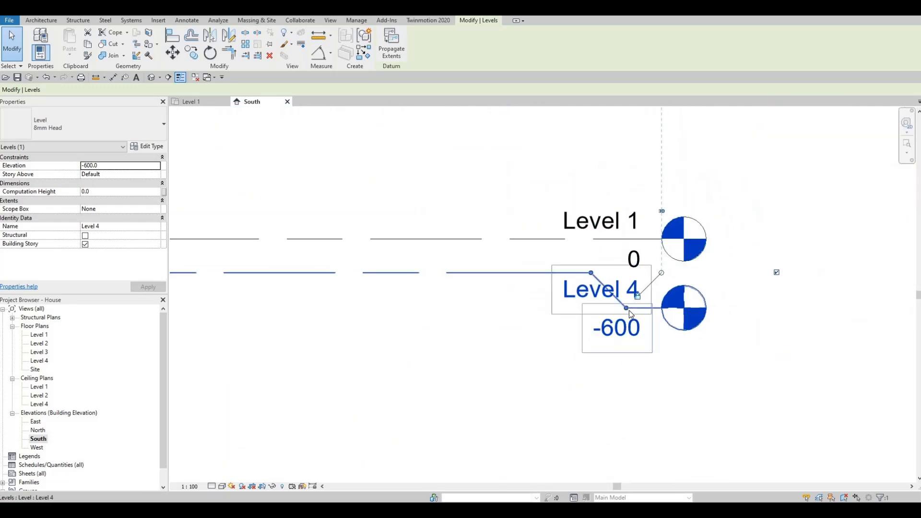
left_click_drag(626, 316, 626, 332)
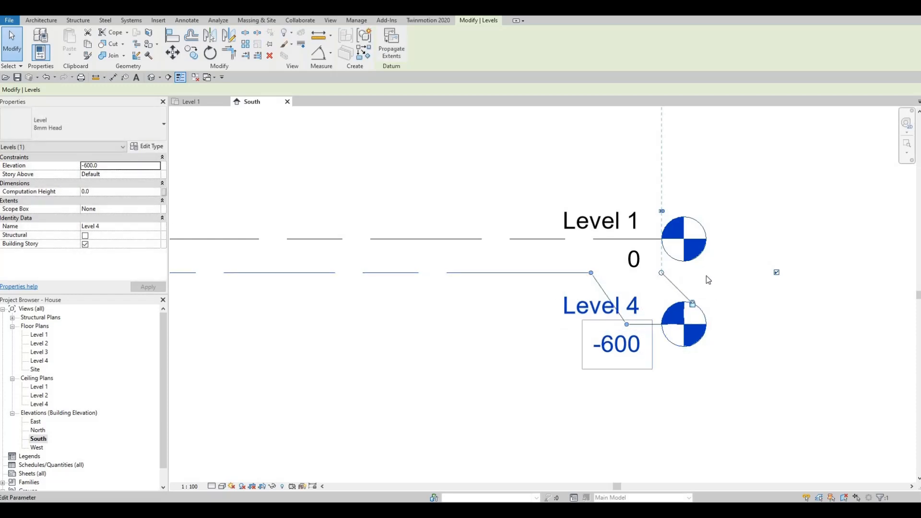
key("Escape")
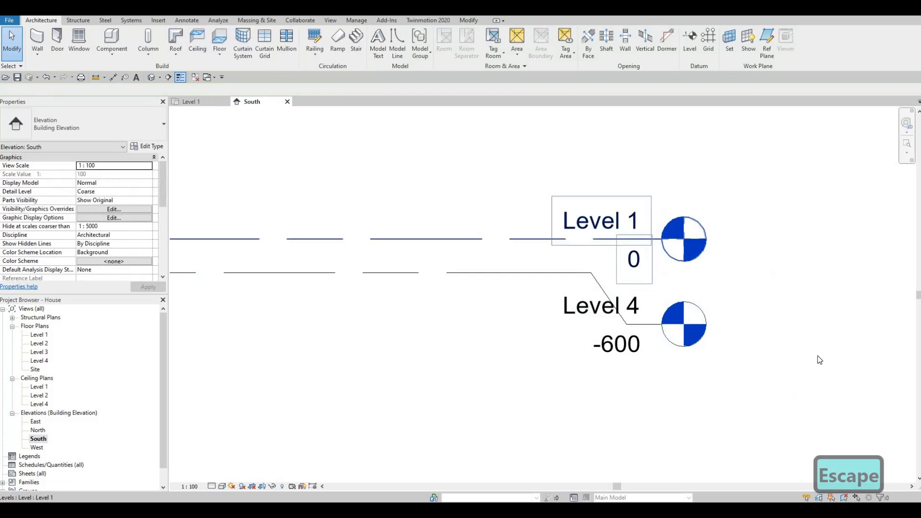
Rename Level 4 to GROUND, rename its corresponding views as well, and clear the selection
middle_click_drag(590, 292, 649, 251)
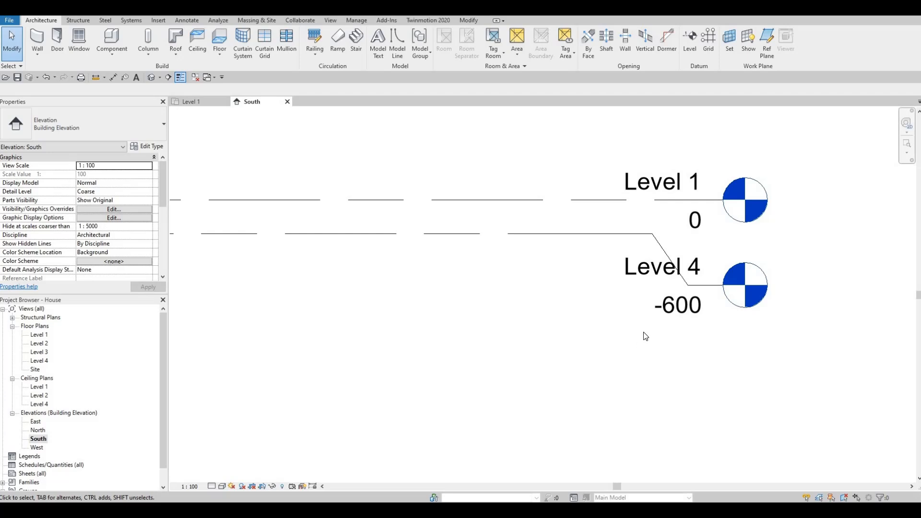
left_click(627, 278)
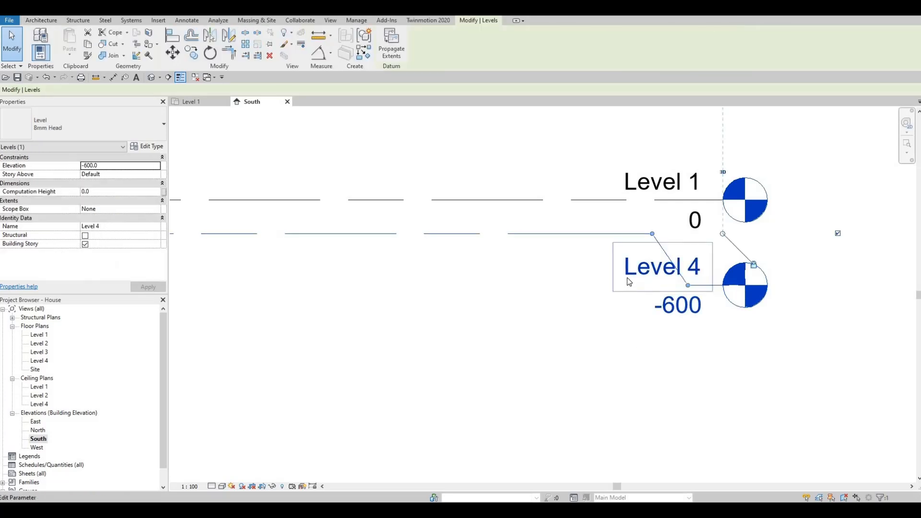
left_click(626, 278)
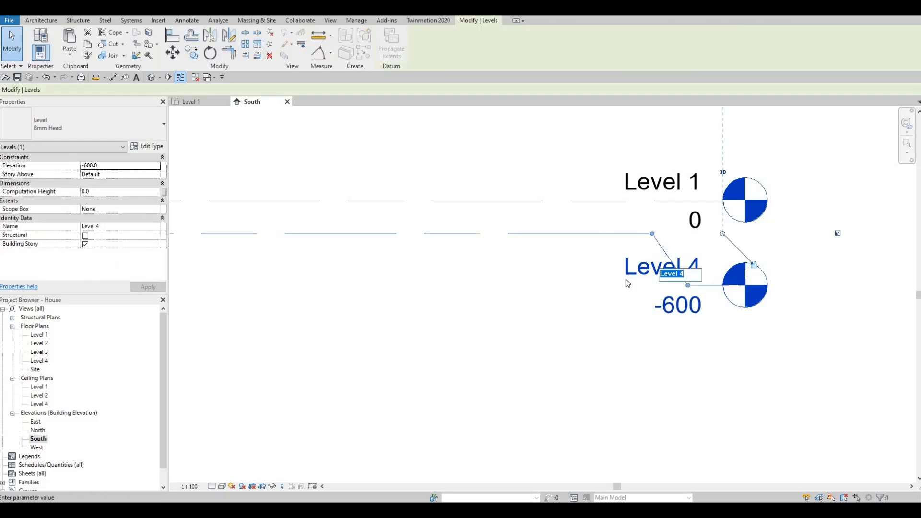
type("G")
key("BackSpace")
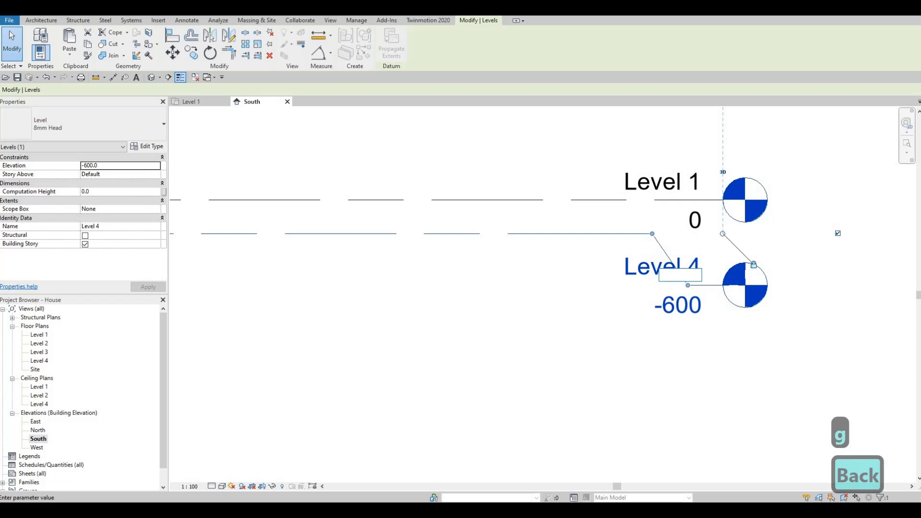
type("GROUND")
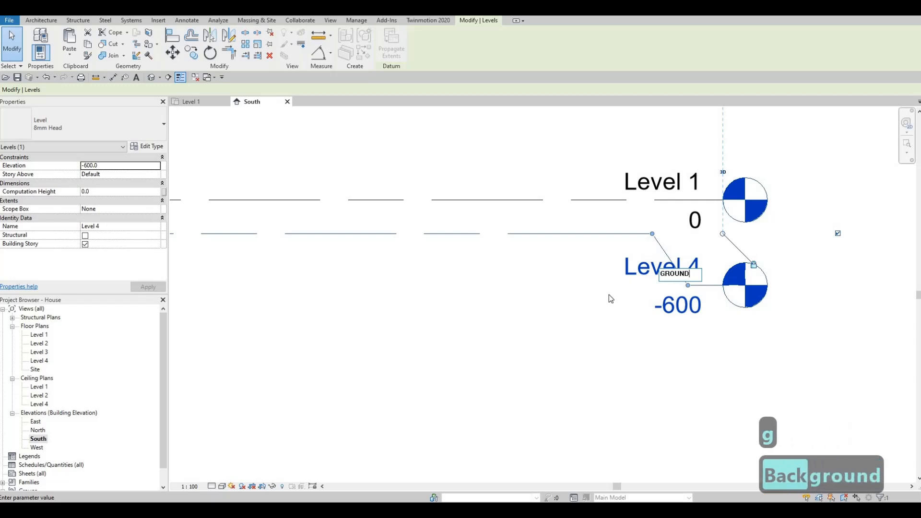
left_click(578, 313)
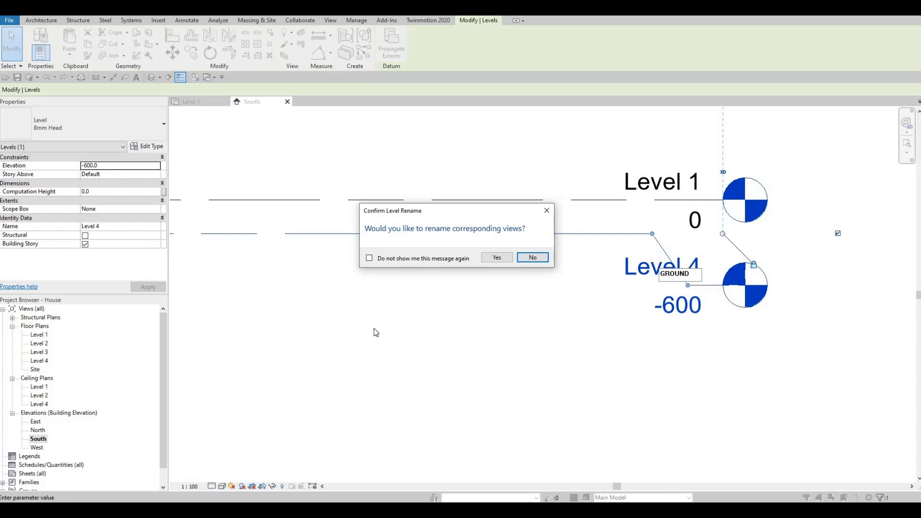
left_click(497, 260)
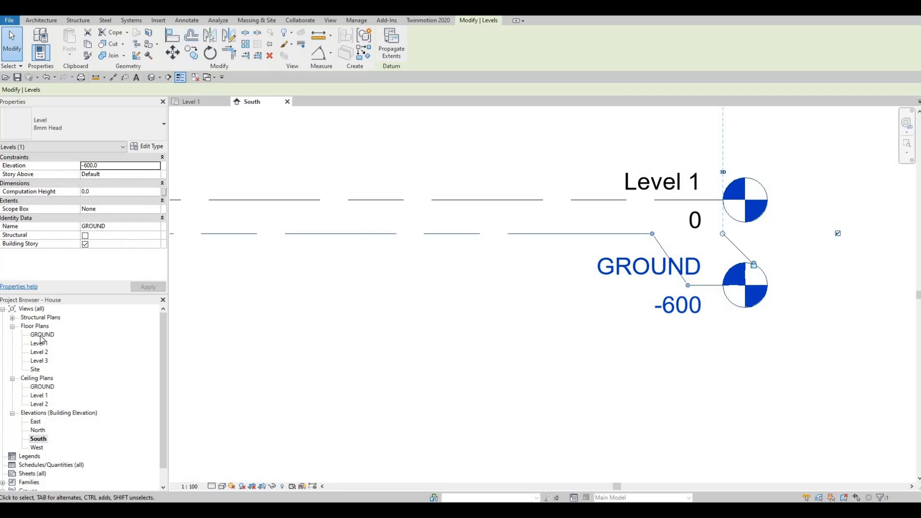
key("F1")
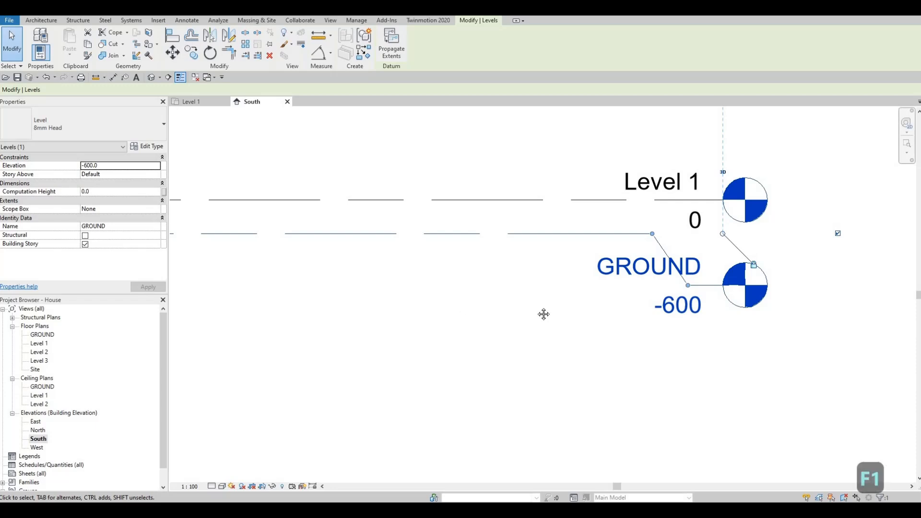
scroll(614, 301, "down", 5)
key("Escape")
key("Escape")
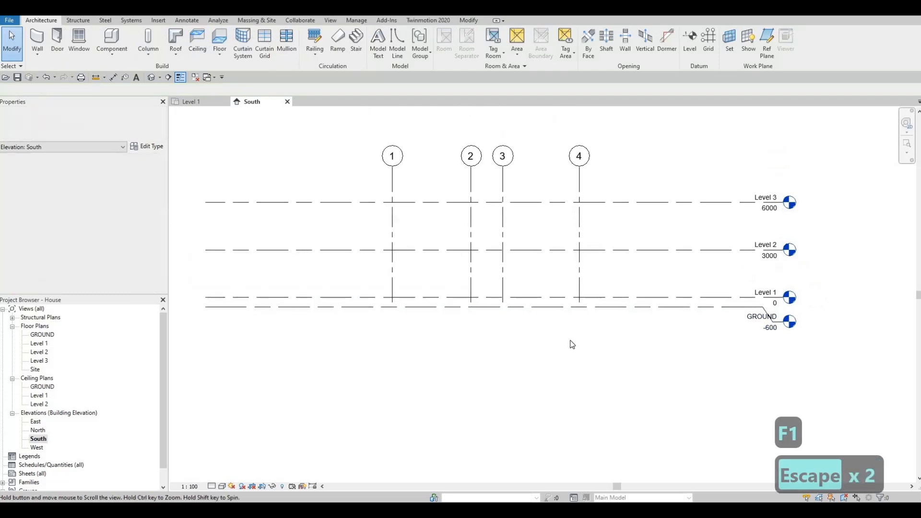
Check the grids in the GROUND and Level 3 floor plans, and return to the South elevation
scroll(570, 341, "down", 2)
scroll(569, 343, "up", 1)
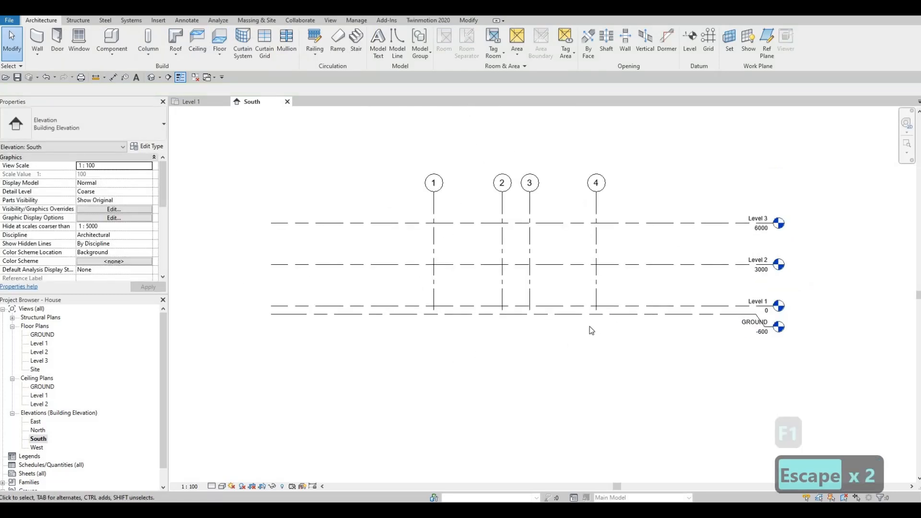
double_click(47, 335)
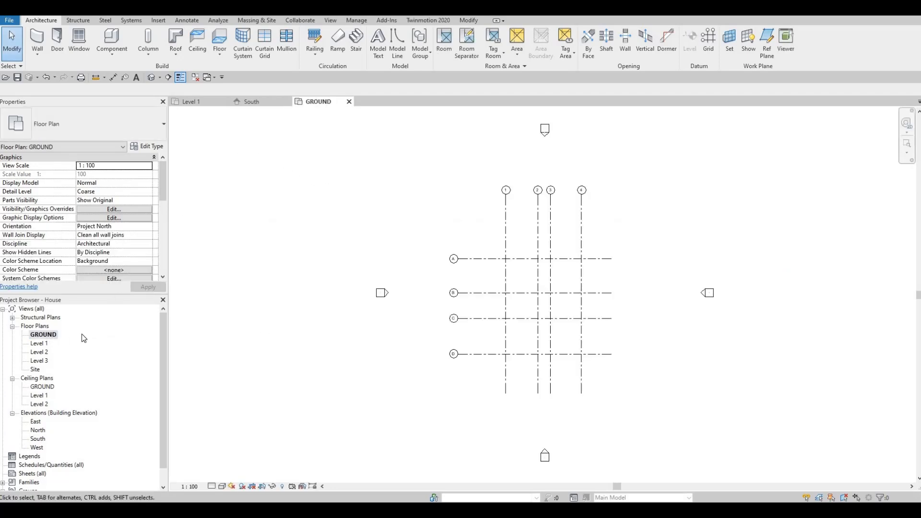
left_click(36, 361)
double_click(35, 362)
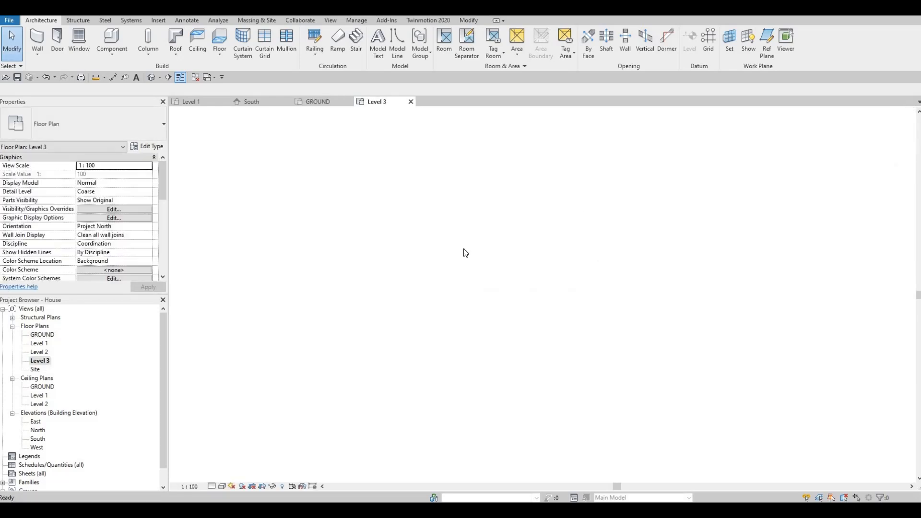
left_click(260, 102)
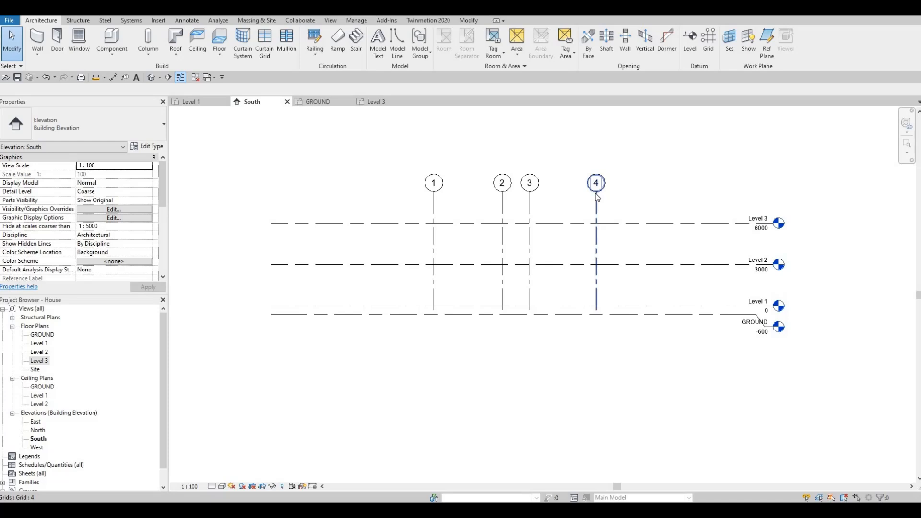
Try lowering the vertical grids' upper ends to the Level 3 line, and compare the Level 3 and GROUND floor plans
left_click(596, 196)
left_click_drag(596, 194, 596, 232)
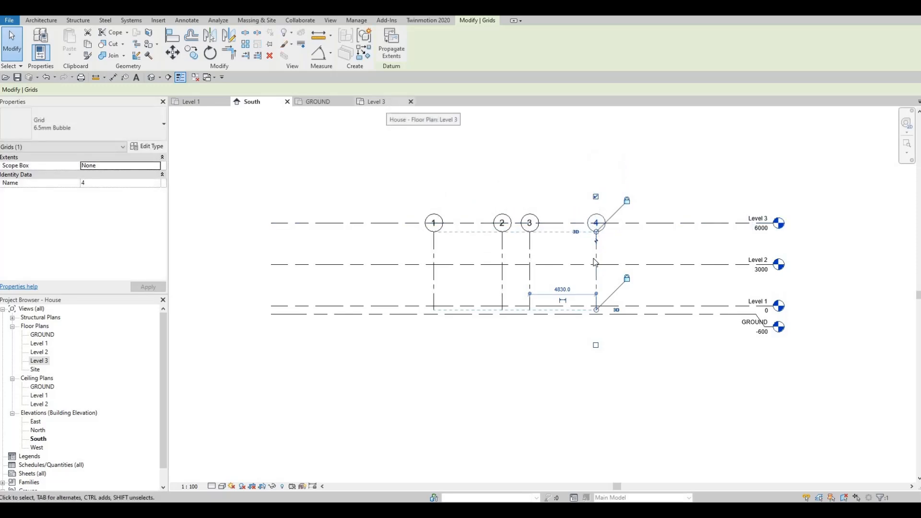
left_click(388, 108)
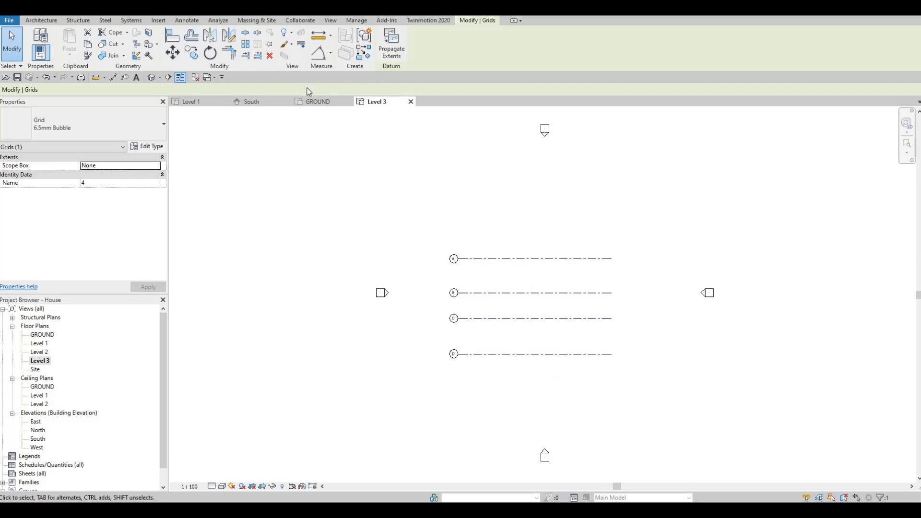
left_click(322, 106)
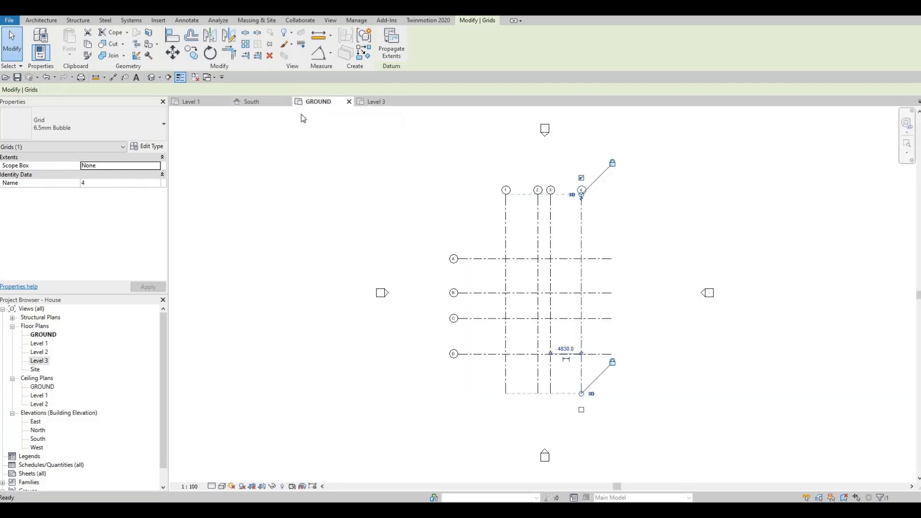
In the South elevation, raise the vertical grids' upper ends back above Level 3, and clear the selection
left_click(251, 101)
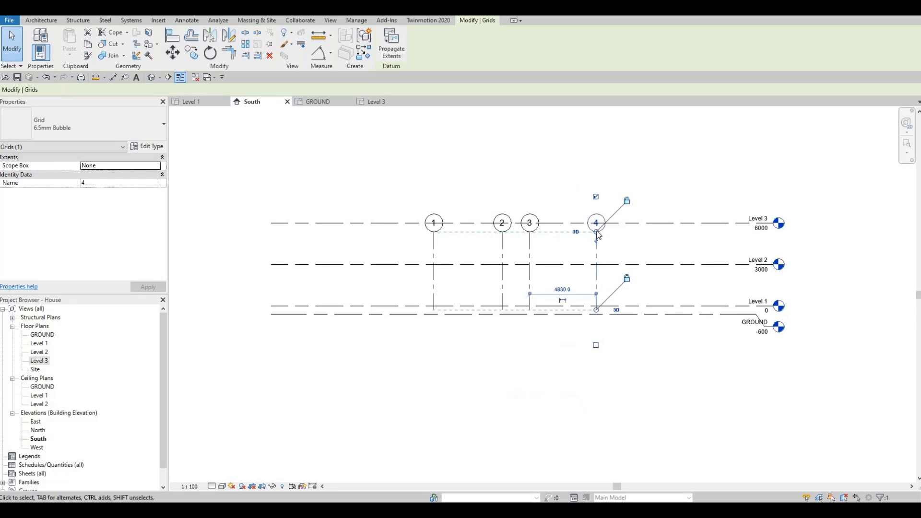
left_click_drag(599, 193, 600, 146)
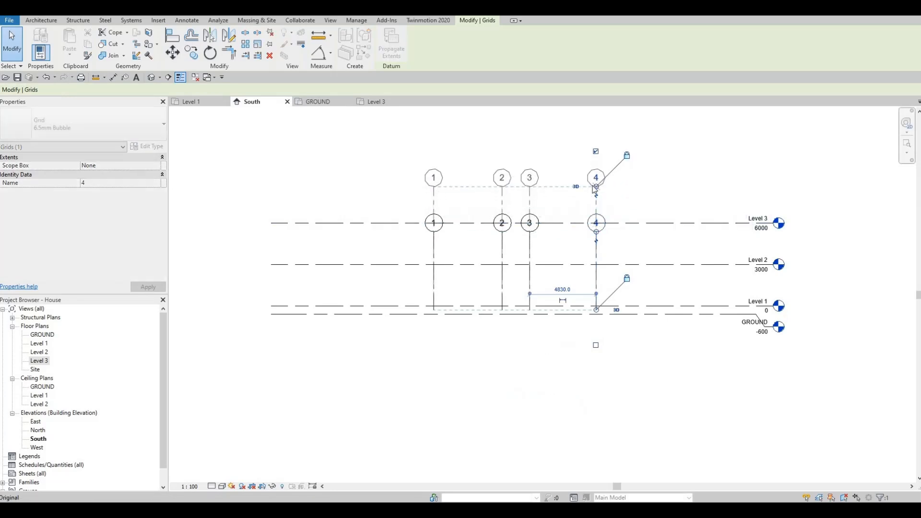
scroll(596, 298, "up", 2)
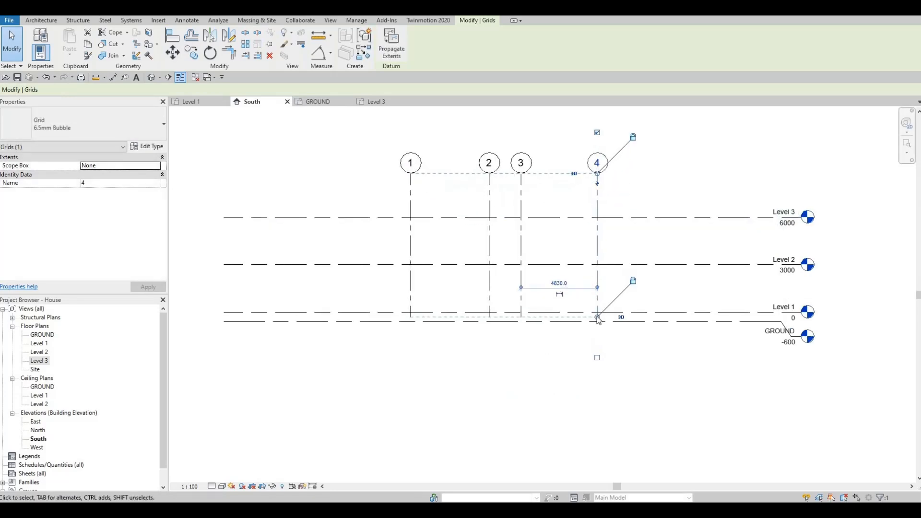
key("Escape")
key("Escape")
Extend the vertical grids' lower ends below the GROUND level line, check them in the GROUND plan, and return to the South elevation
left_click(596, 297)
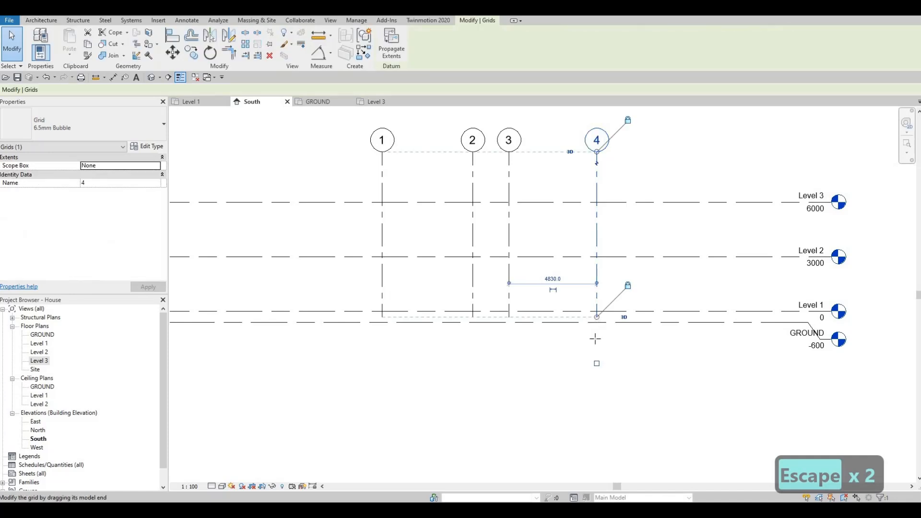
left_click(387, 105)
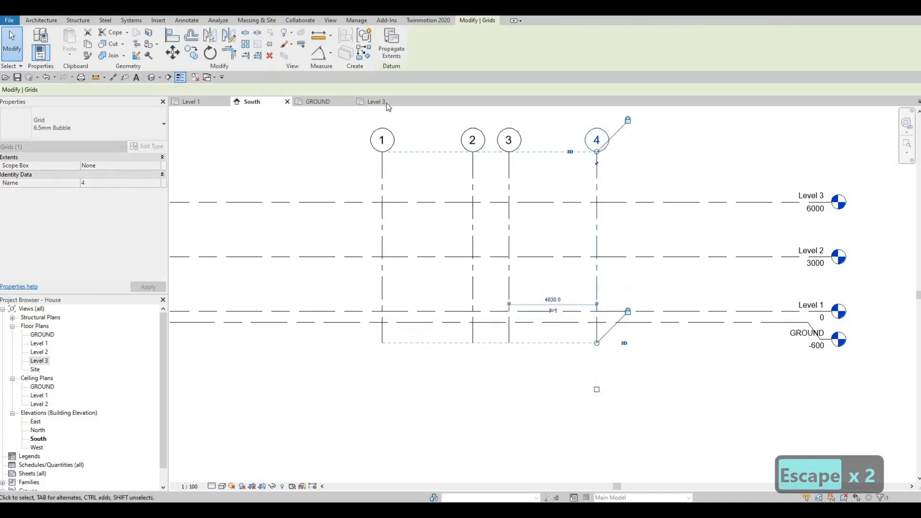
left_click(318, 103)
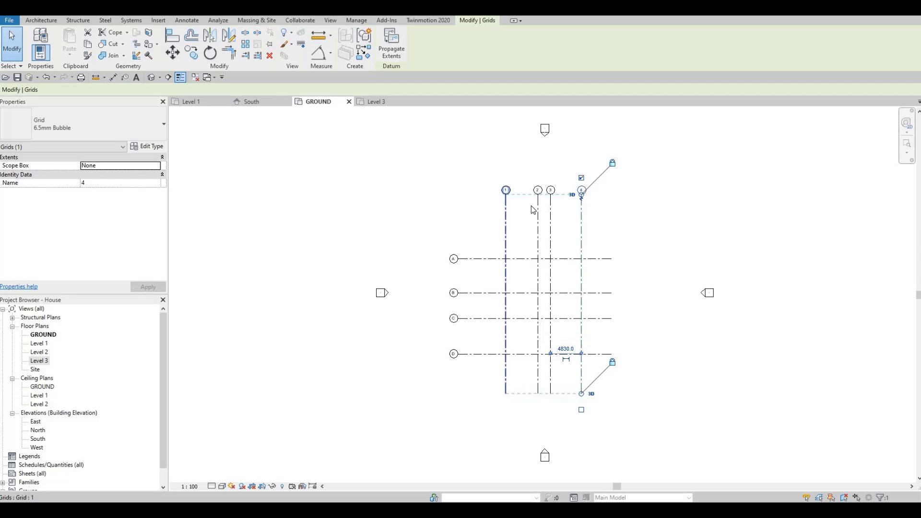
key("Escape")
key("Escape")
left_click(259, 102)
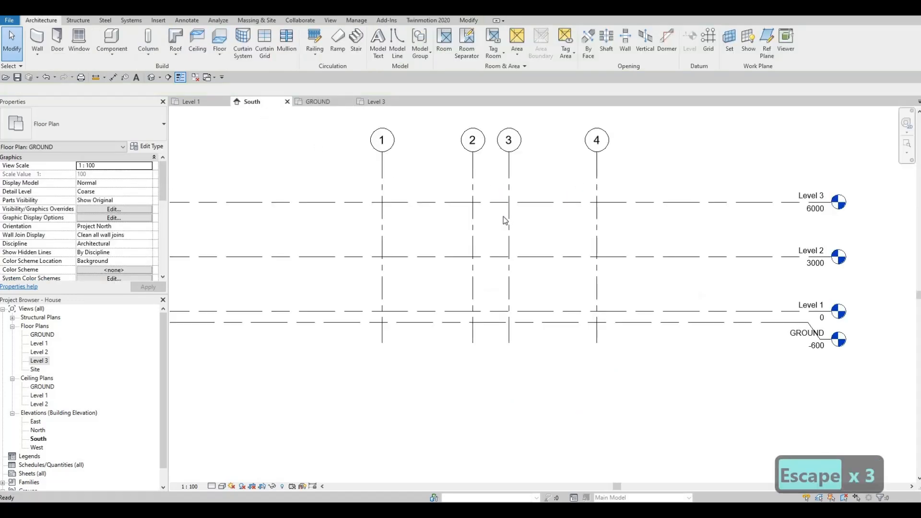
Open the Level 1 floor plan and start the Wall tool, dismissing the save reminder
scroll(503, 217, "down", 4)
middle_click_drag(498, 251, 513, 288)
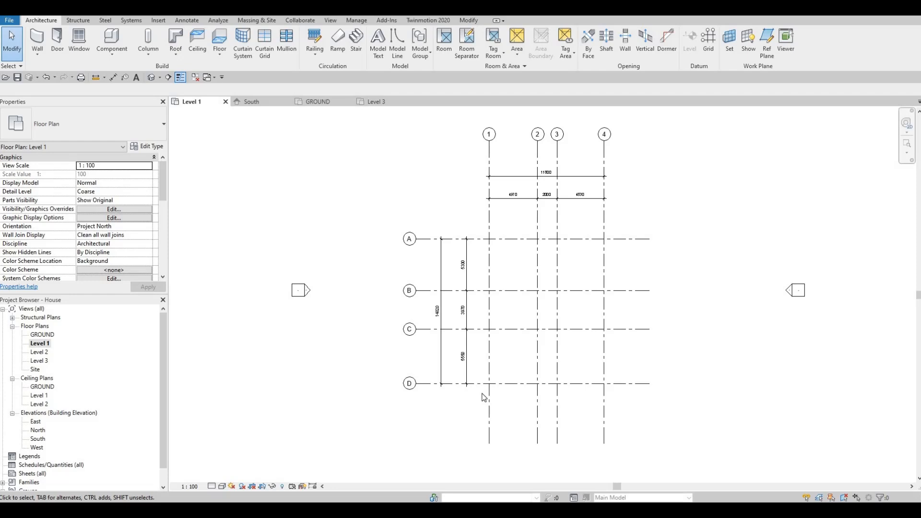
key("F1")
key("F1")
left_click(36, 42)
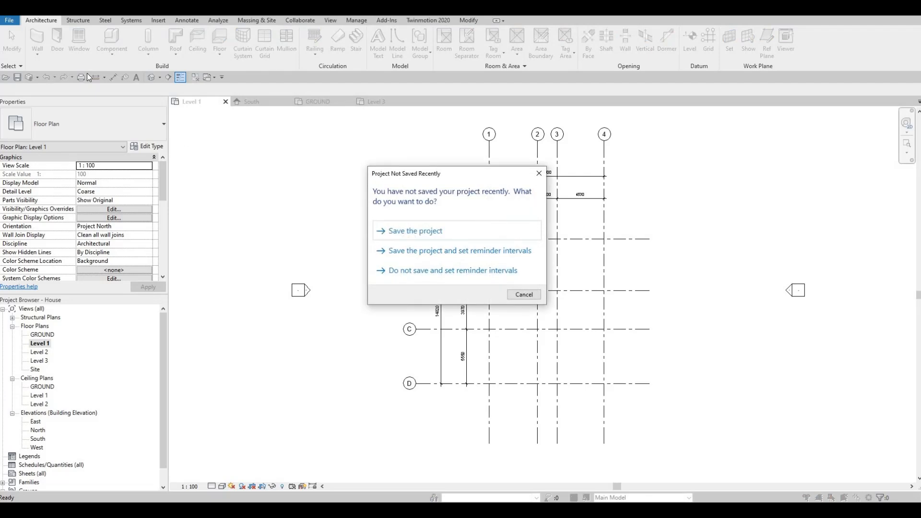
key("Escape")
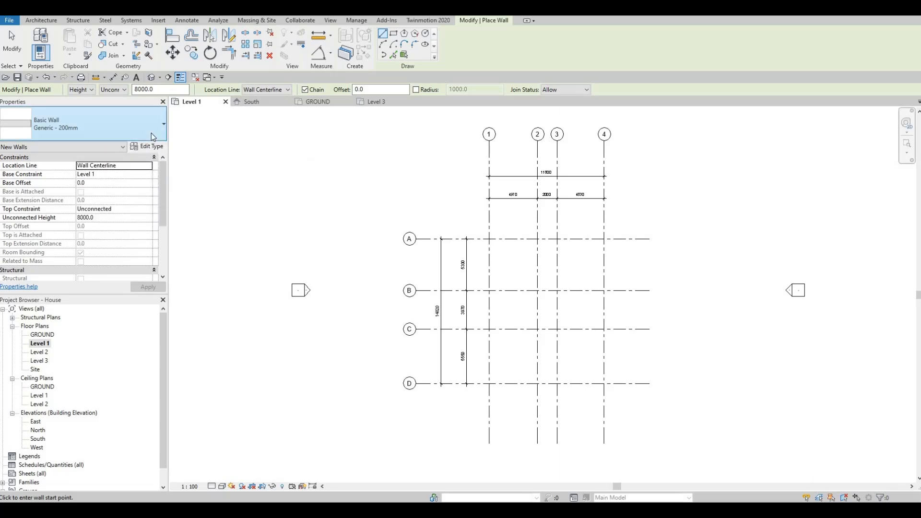
Choose the Exterior - Brick on Mtl. Stud wall type and duplicate it as EXTERIOR WALL 1
left_click(96, 124)
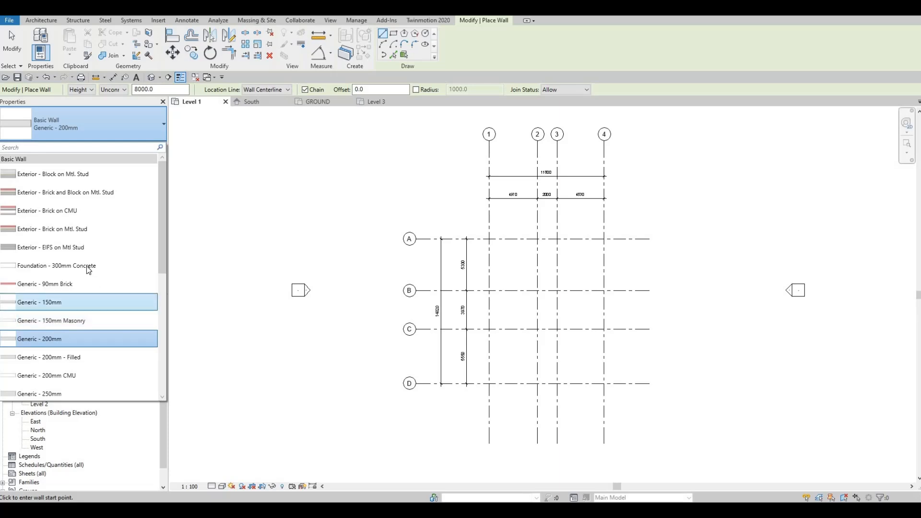
left_click(52, 230)
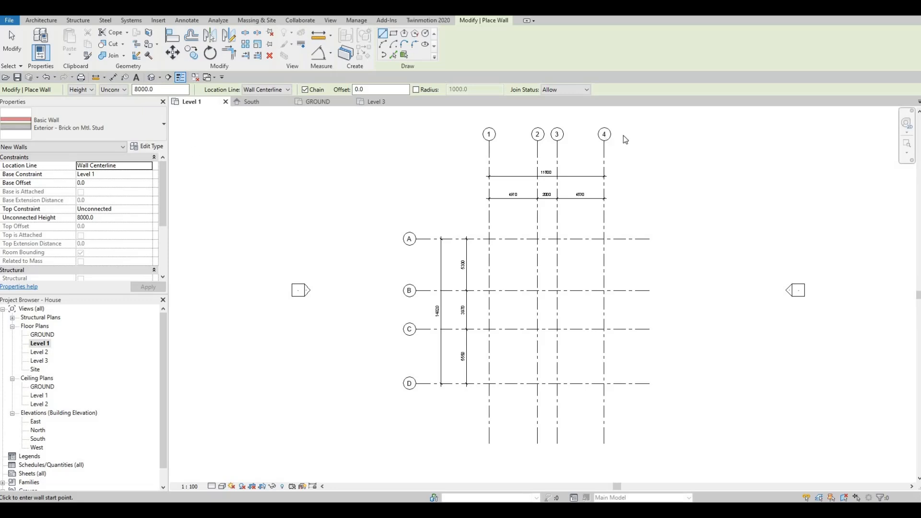
left_click(147, 146)
left_click(703, 147)
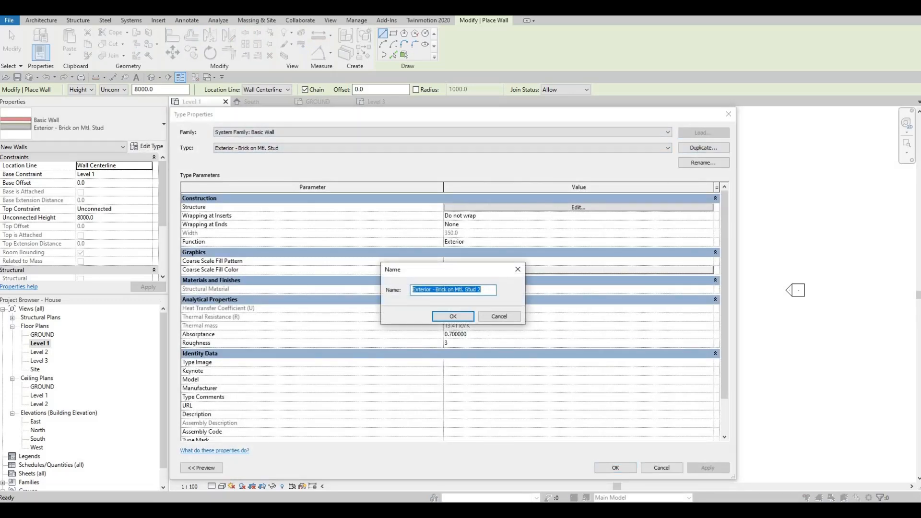
type("EXTERIO")
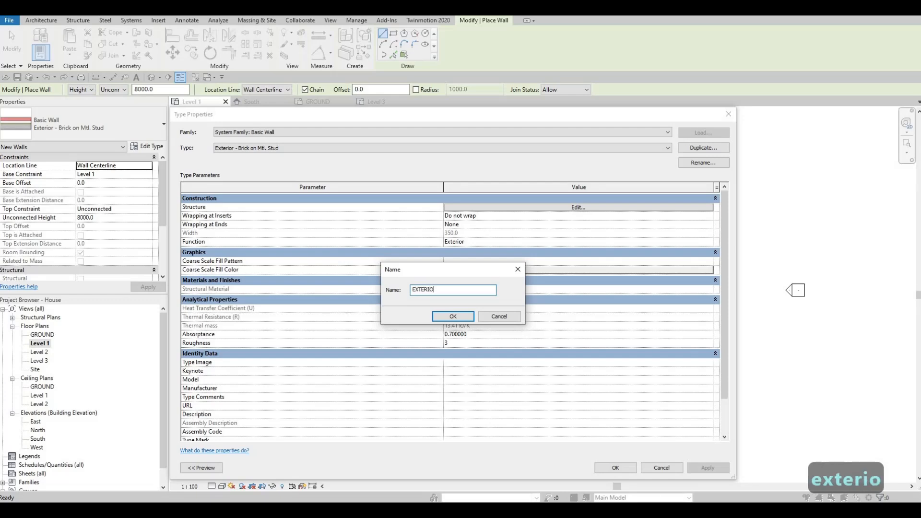
type("R WALL 1")
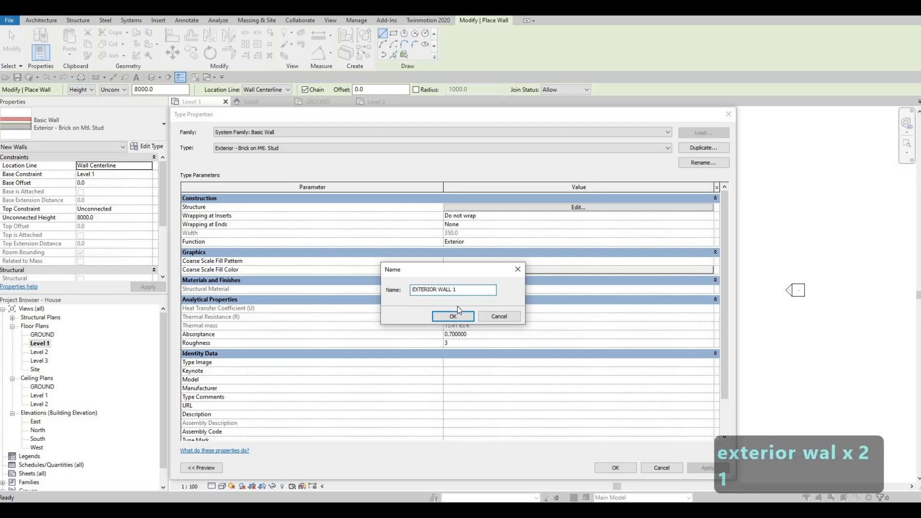
left_click(443, 319)
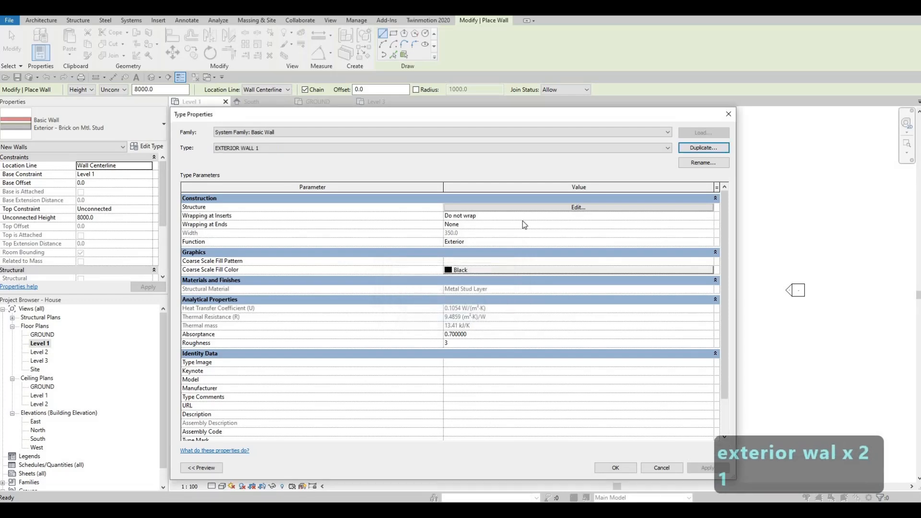
Edit the structure of EXTERIOR WALL 1 and delete all layers outside the core boundaries, keeping only the Structure [1] layer
left_click(555, 208)
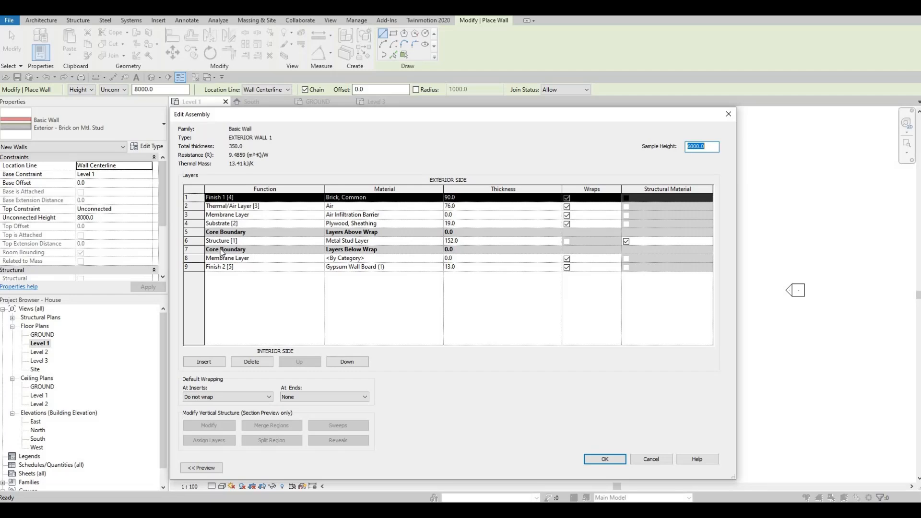
left_click(249, 361)
left_click(250, 361)
left_click(249, 361)
left_click(249, 361)
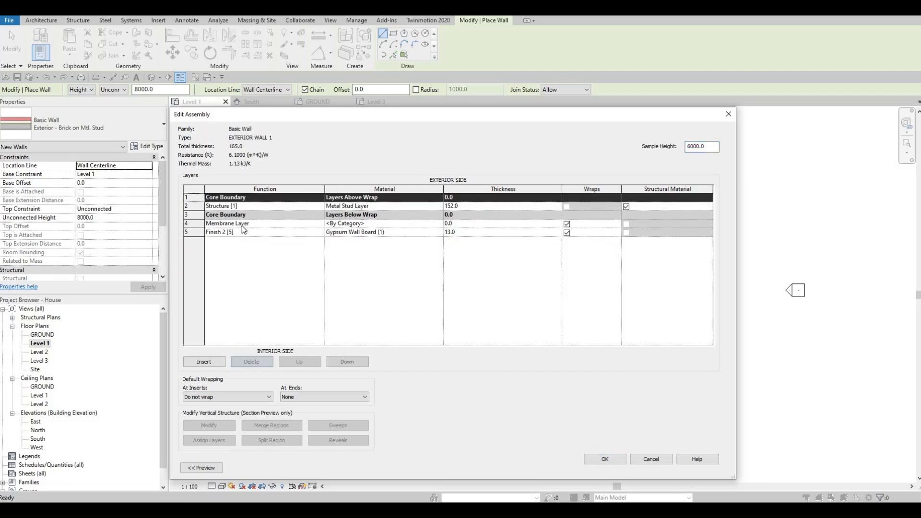
left_click(242, 226)
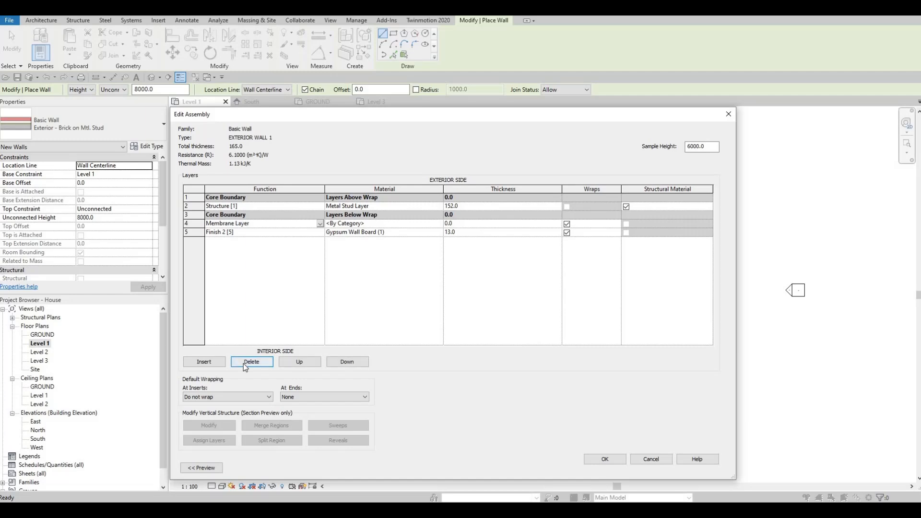
left_click(243, 363)
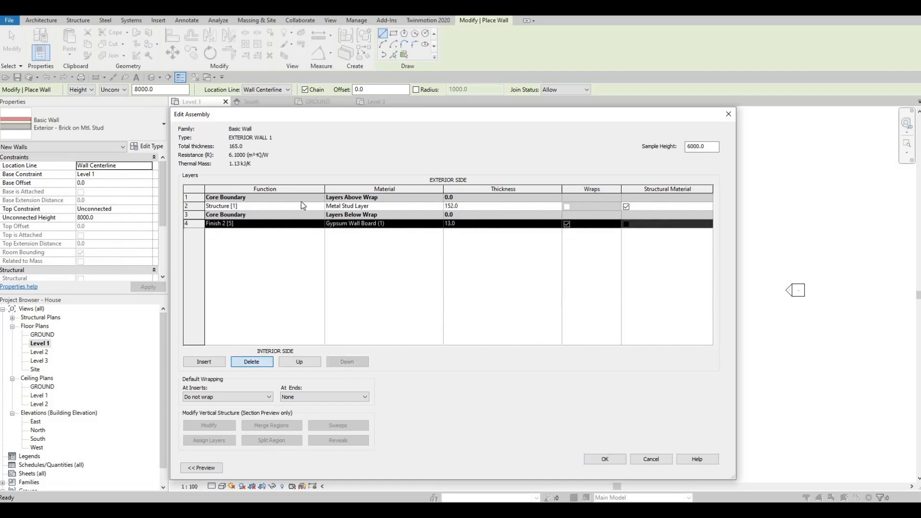
Set the Structure [1] layer to 200 mm thick with Gypsum Wall Board material, and accept the wall type
left_click(468, 207)
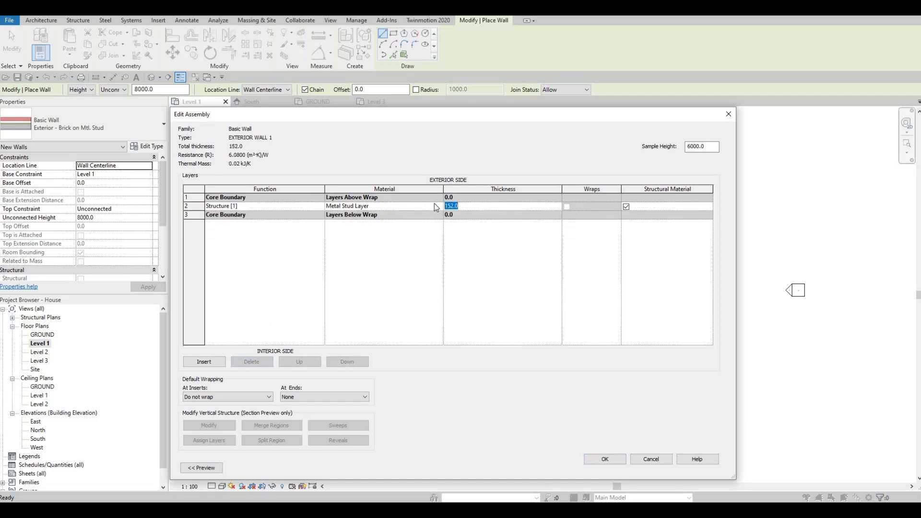
type("200")
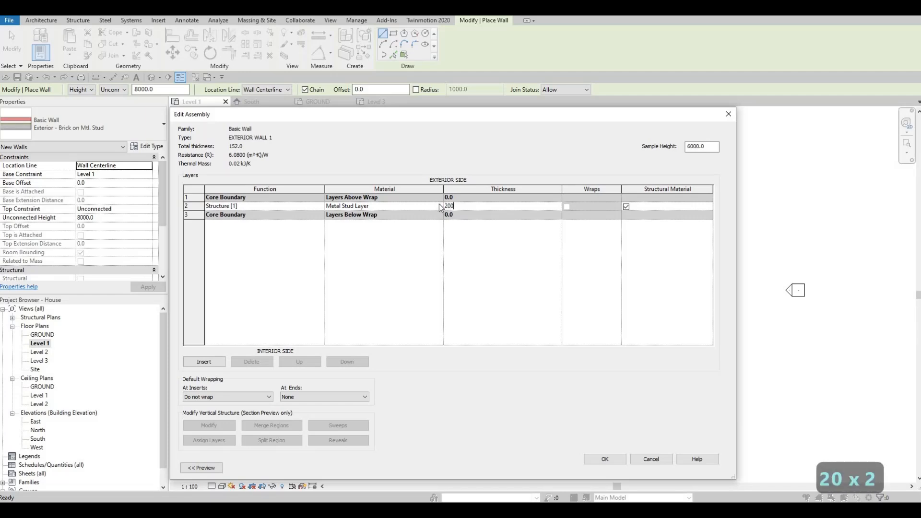
left_click(438, 204)
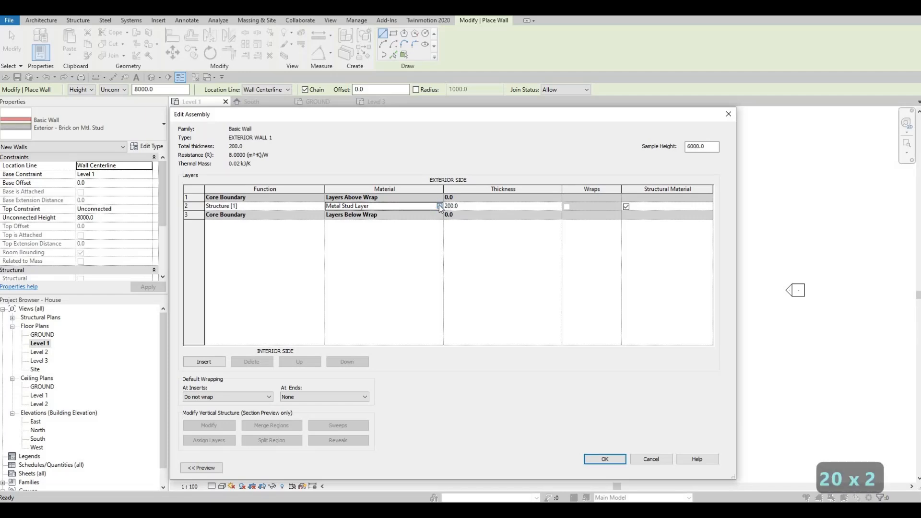
left_click(439, 205)
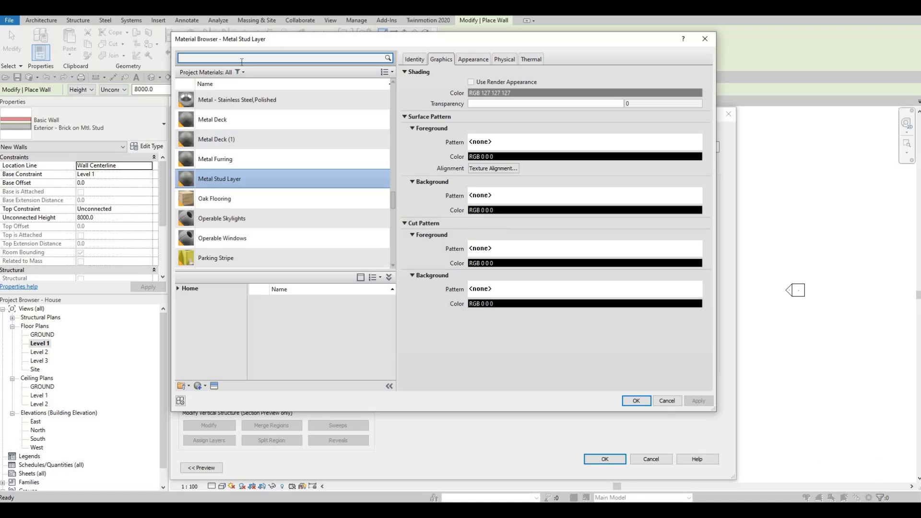
type("GY")
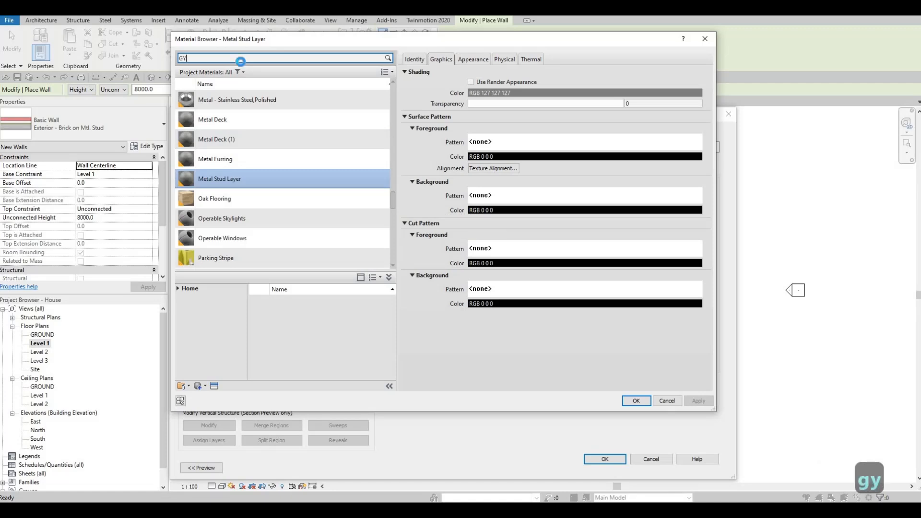
left_click(228, 108)
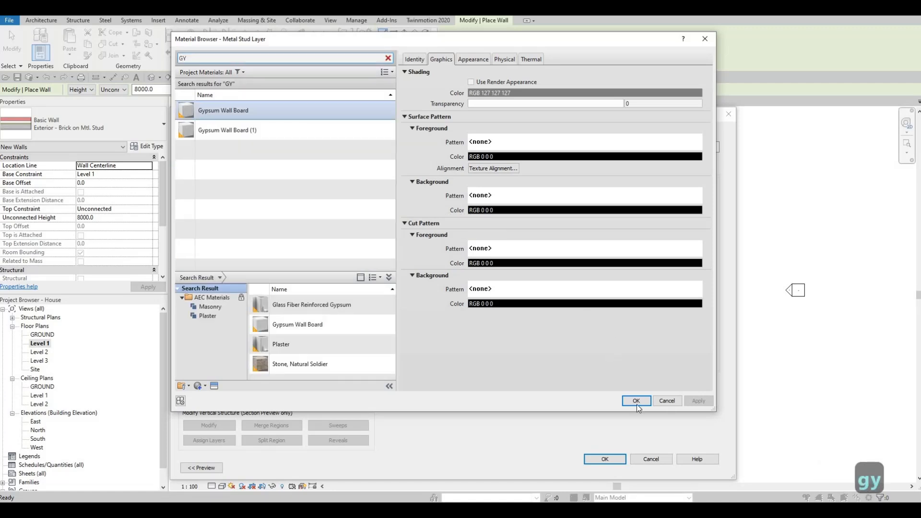
key("Return")
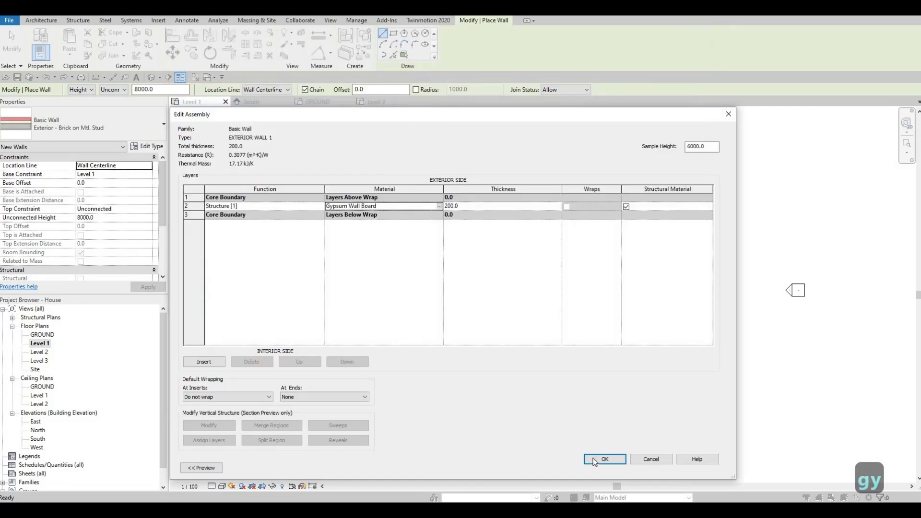
left_click(595, 460)
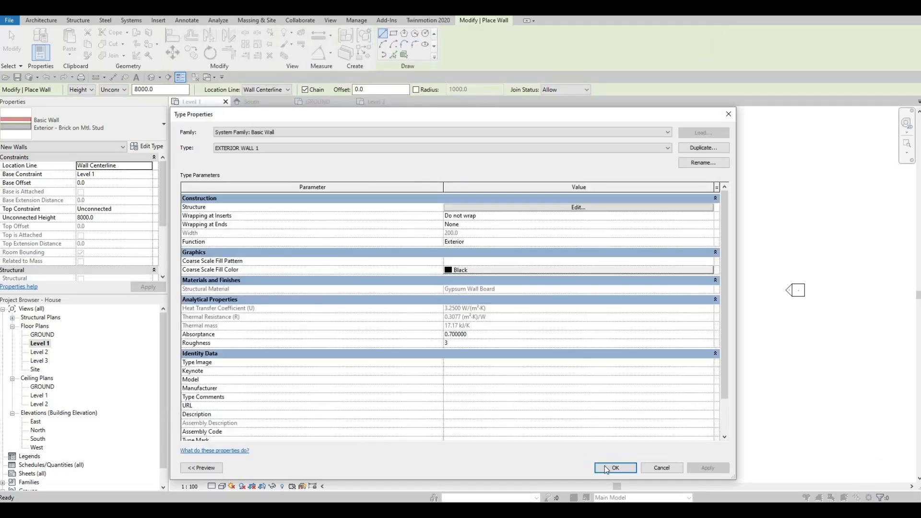
left_click(604, 466)
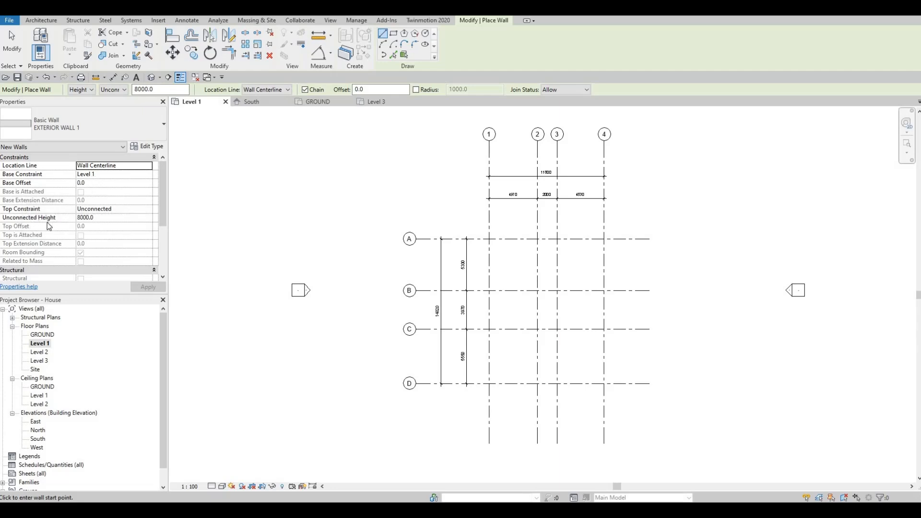
Set the new walls' top constraint to Up to level: Level 2 and apply it
left_click(150, 212)
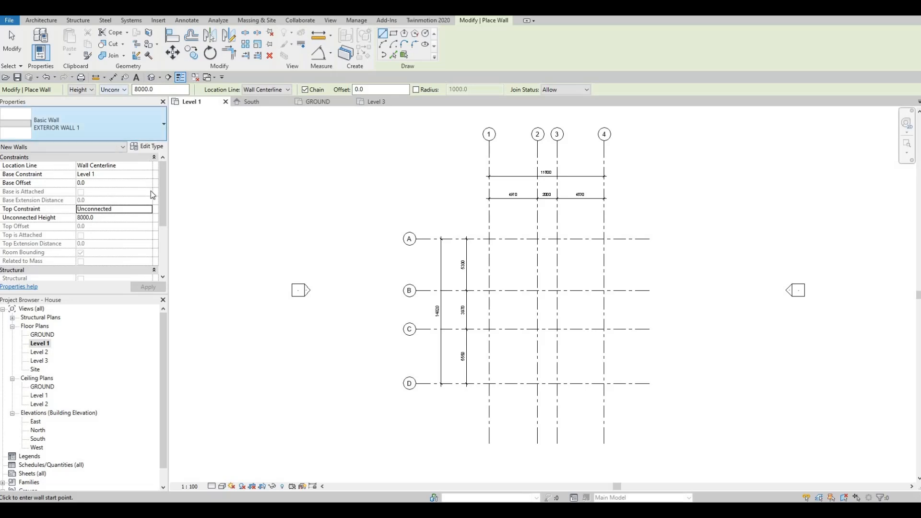
left_click(149, 214)
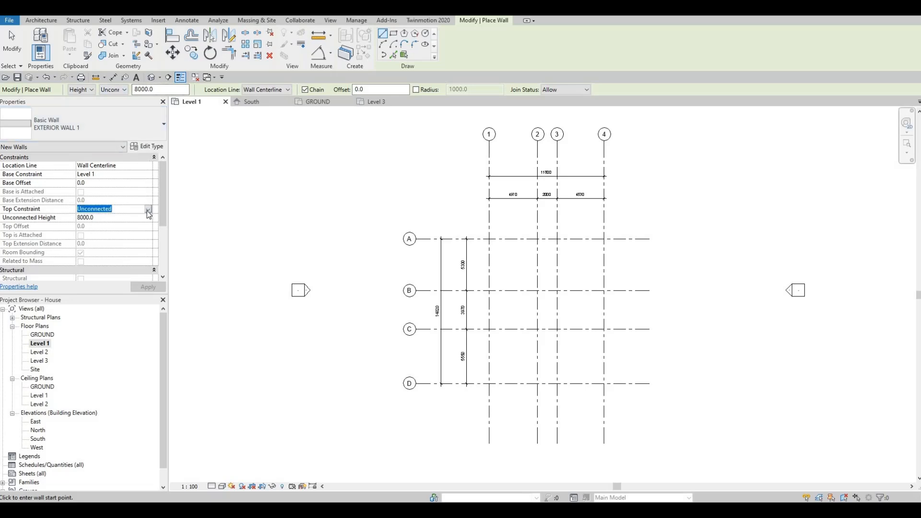
left_click(149, 210)
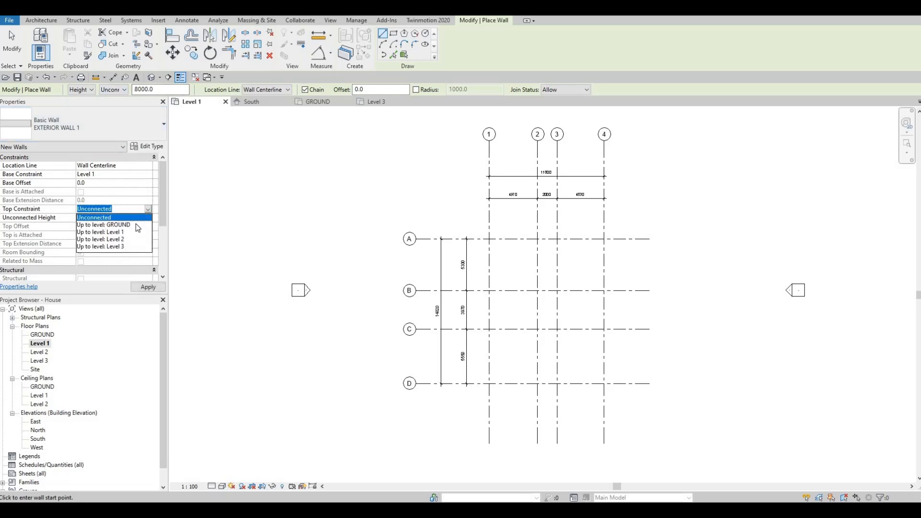
left_click(111, 240)
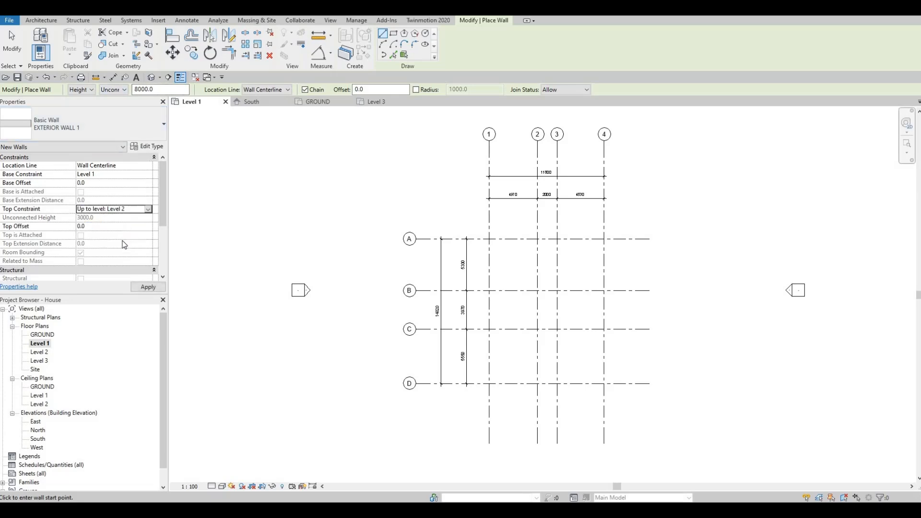
left_click(141, 288)
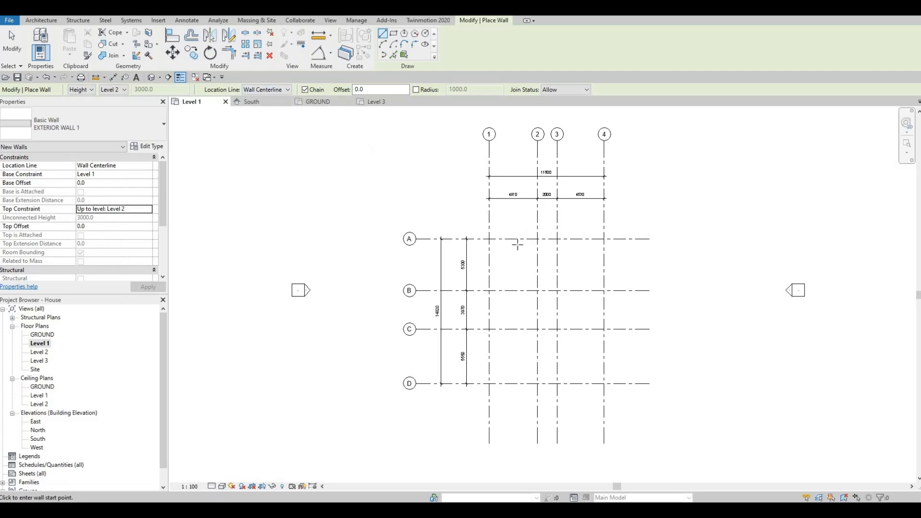
Draw an EXTERIOR WALL 1 wall along grid A from grid 1 to grid 4
scroll(519, 249, "up", 5)
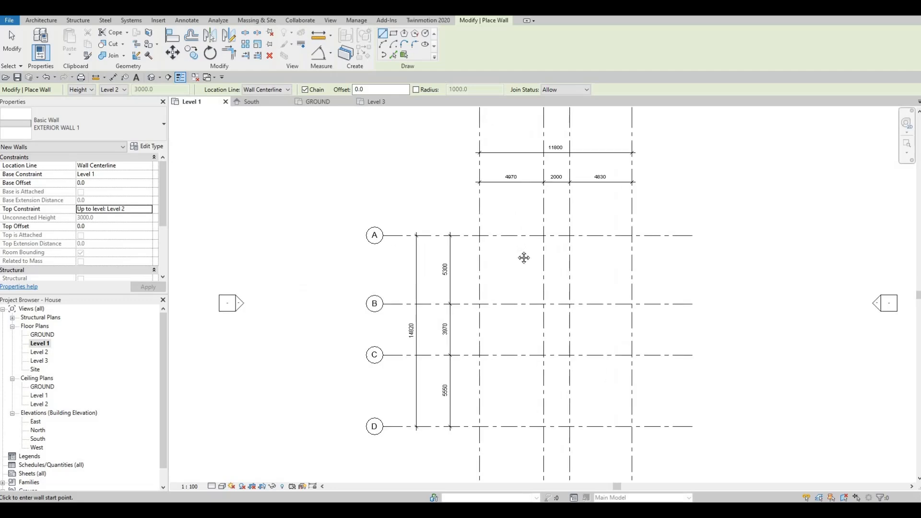
middle_click_drag(442, 225, 432, 298)
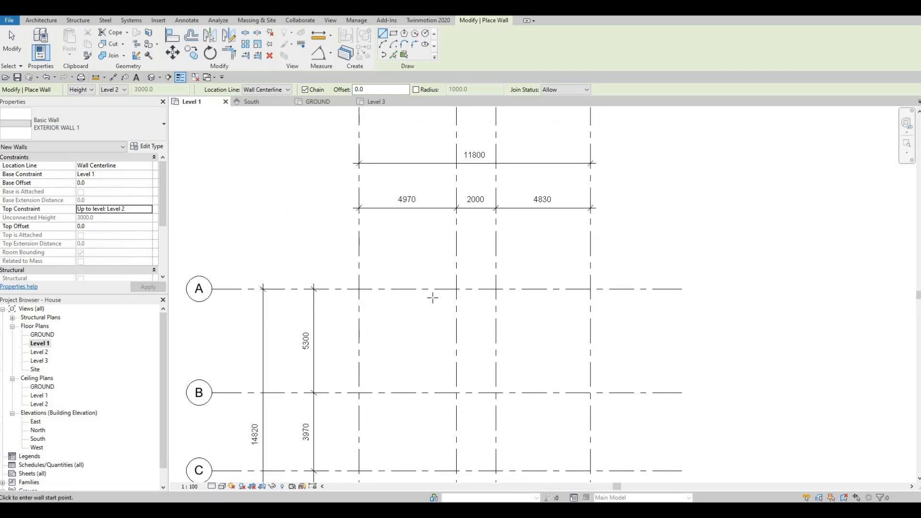
scroll(433, 297, "down", 1)
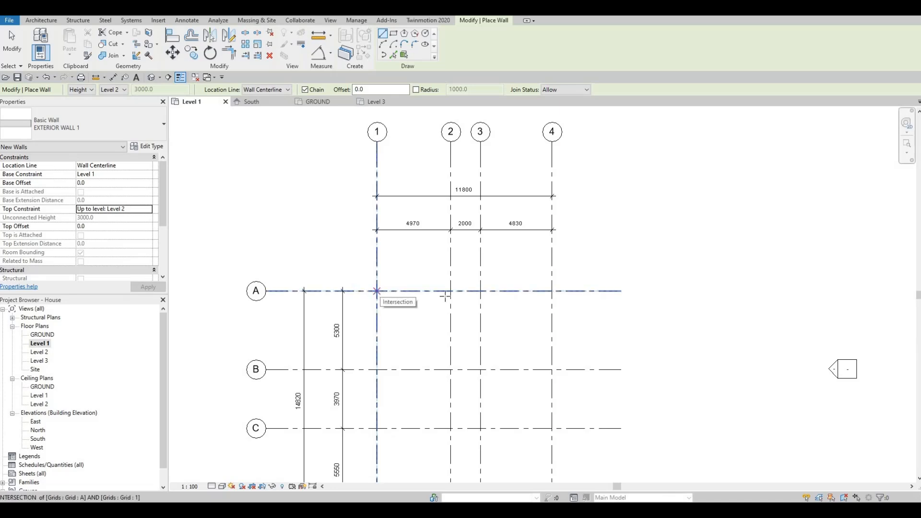
left_click(377, 290)
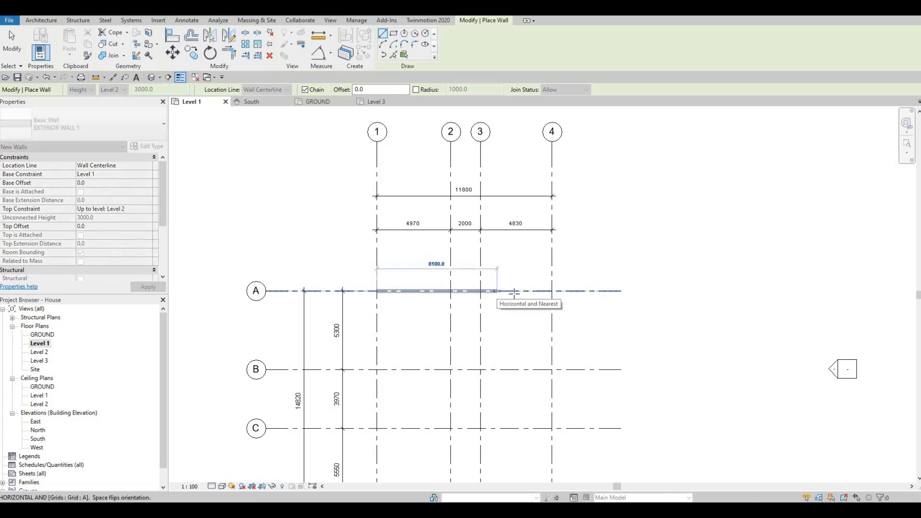
left_click(552, 290)
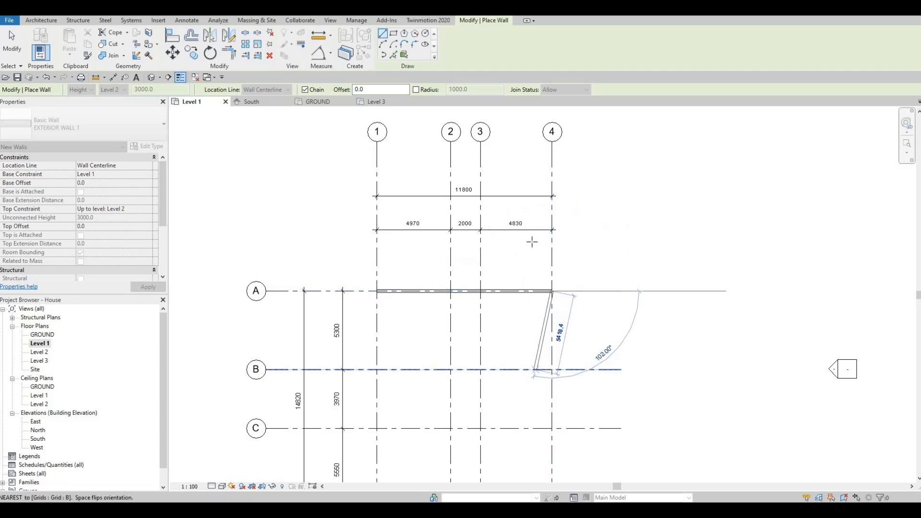
Continue the wall chain down grid 4 to grid D, and along grid D to grid 2
middle_click_drag(541, 338, 538, 285)
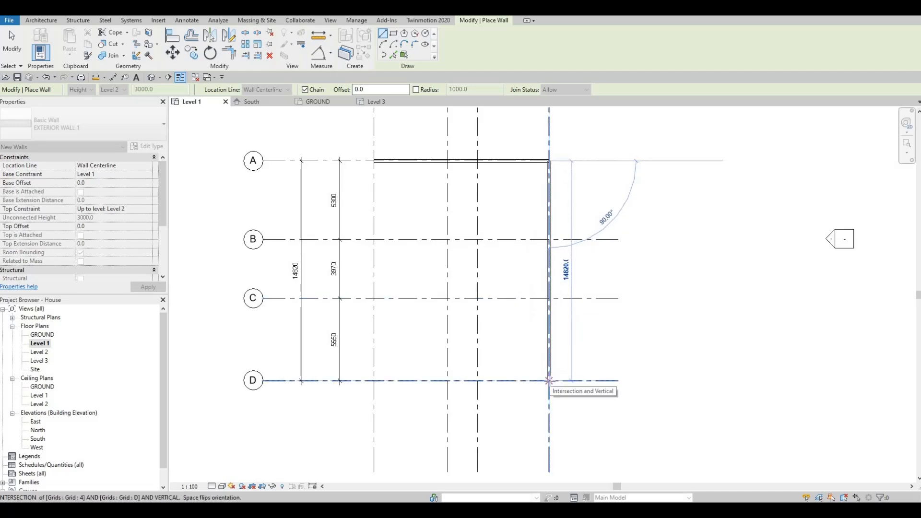
left_click(415, 375)
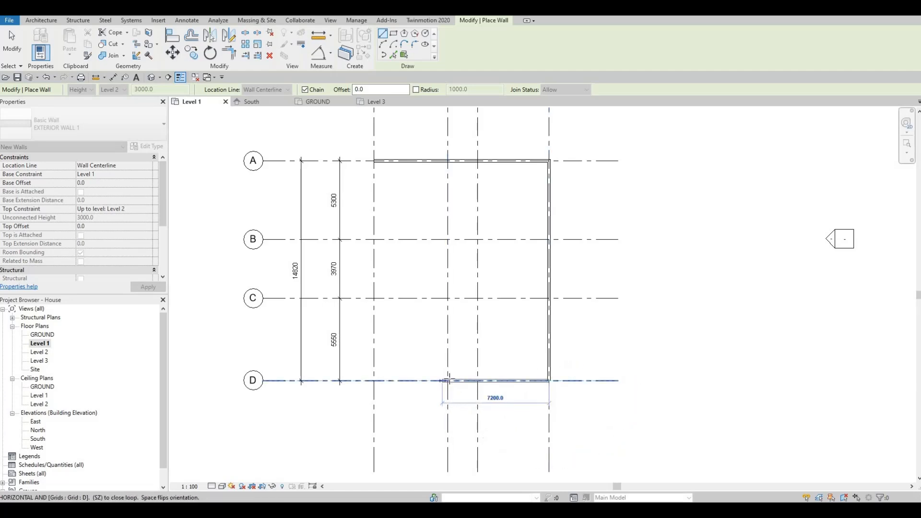
left_click(448, 380)
scroll(484, 354, "down", 1)
middle_click_drag(484, 354, 485, 431)
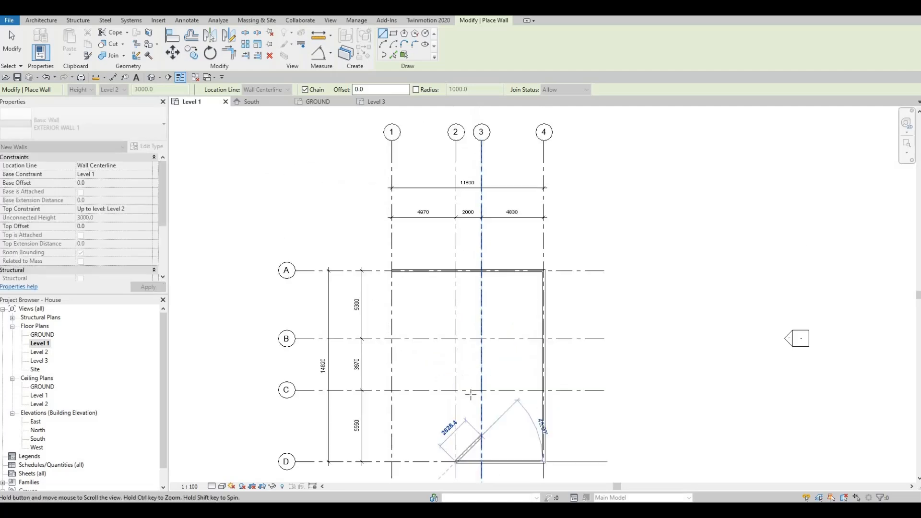
Continue the wall chain from grid D up along grid 2 with a 1750 mm long segment
scroll(472, 391, "down", 1)
middle_click_drag(485, 275, 491, 319)
middle_click_drag(472, 395, 486, 190)
scroll(487, 300, "up", 1)
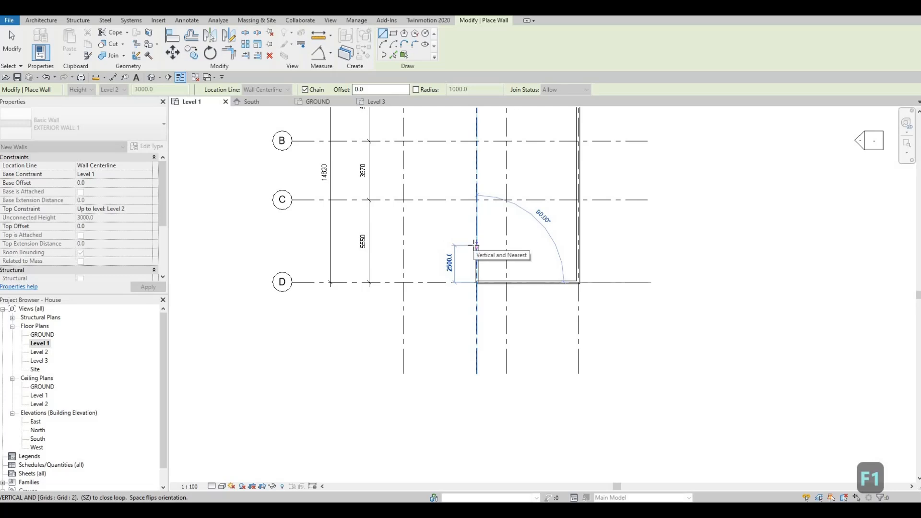
type("1750")
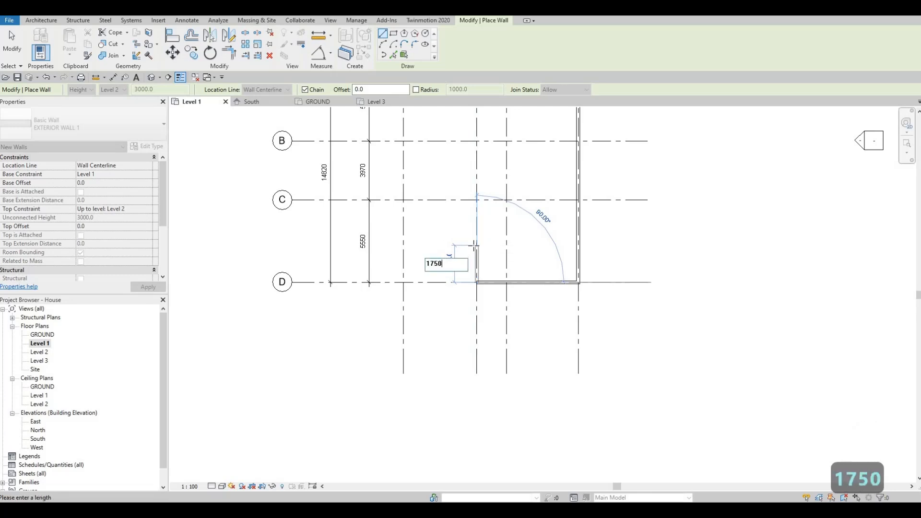
key("Return")
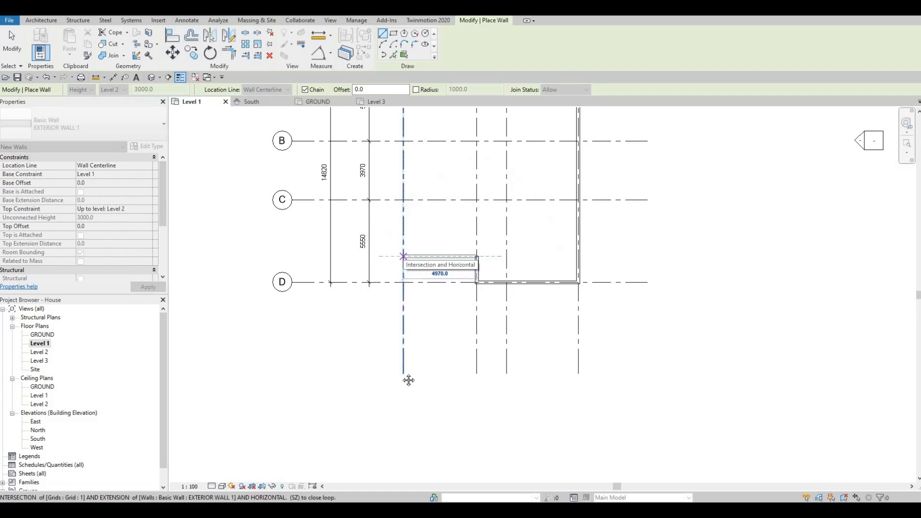
Continue the wall chain horizontally to grid 1 and along grid 1 to grid A, closing the exterior outline, and end the Wall command
middle_click_drag(409, 380, 401, 387)
scroll(401, 387, "down", 2)
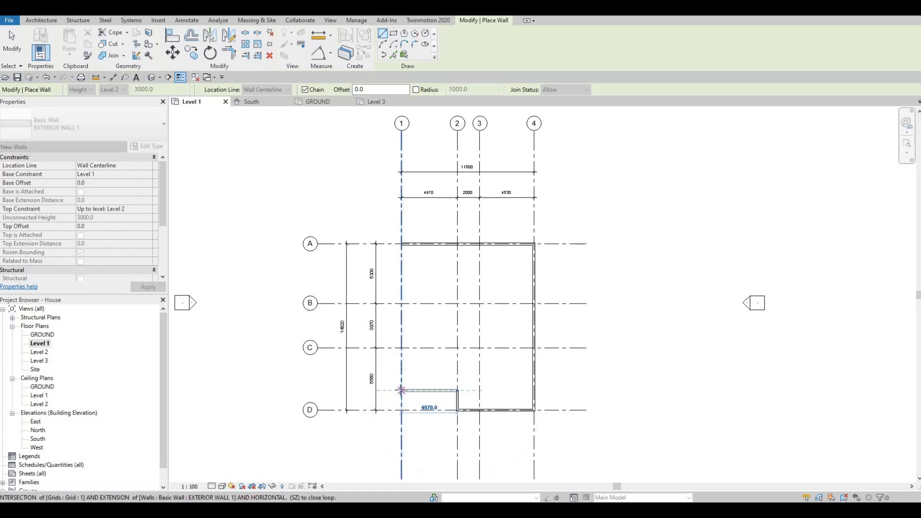
left_click(401, 390)
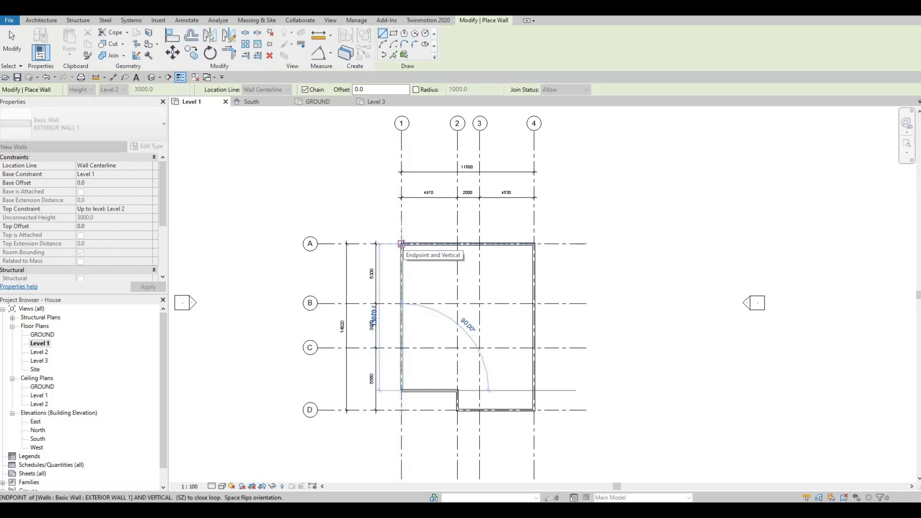
left_click(402, 244)
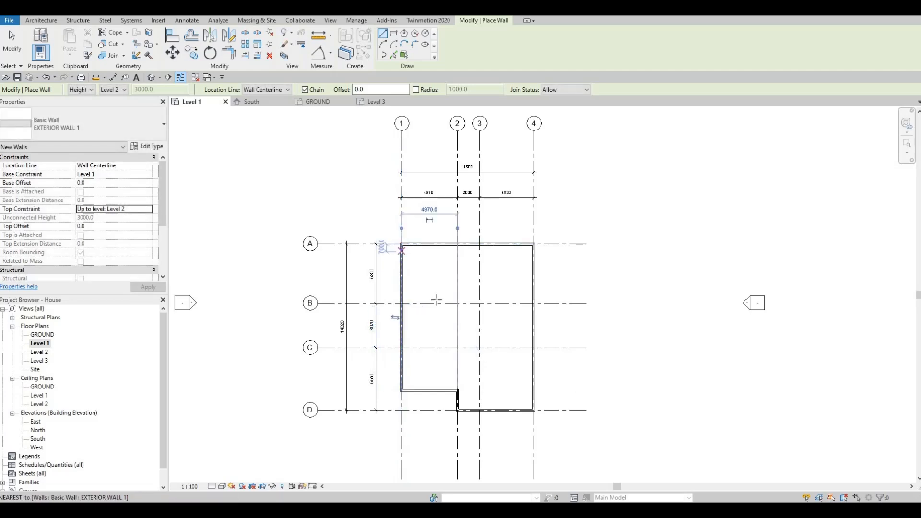
key("Escape")
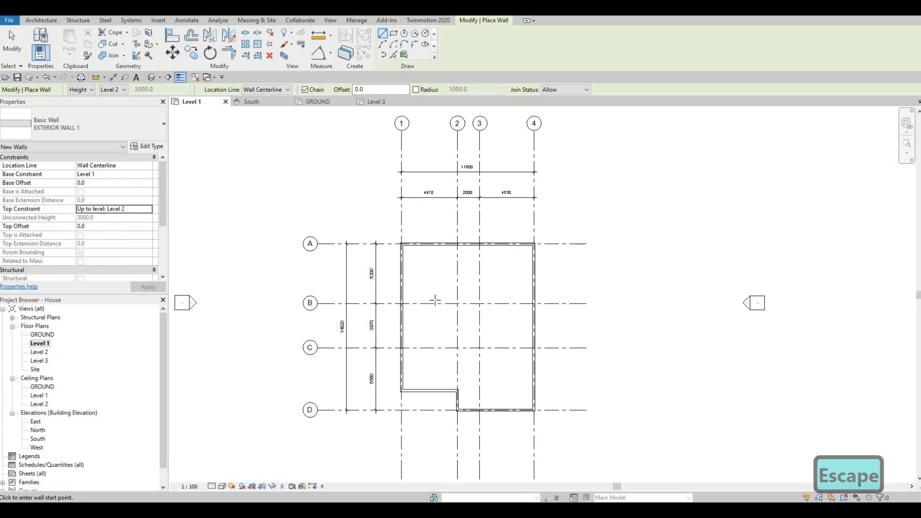
key("Escape")
mouse_move(498, 342)
middle_mouse_down()
mouse_move(509, 229)
mouse_move(497, 344)
middle_mouse_up()
scroll(509, 229, "up", 1)
scroll(509, 236, "up", 1)
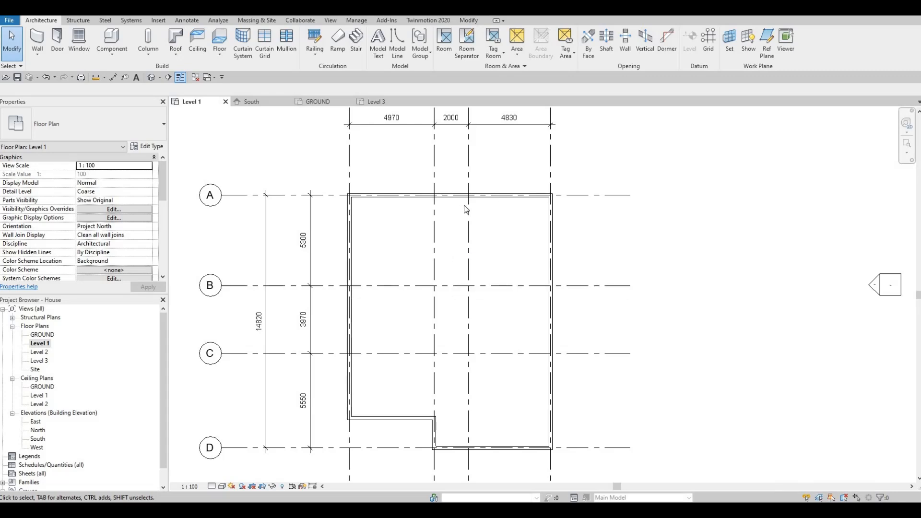
left_click(504, 196)
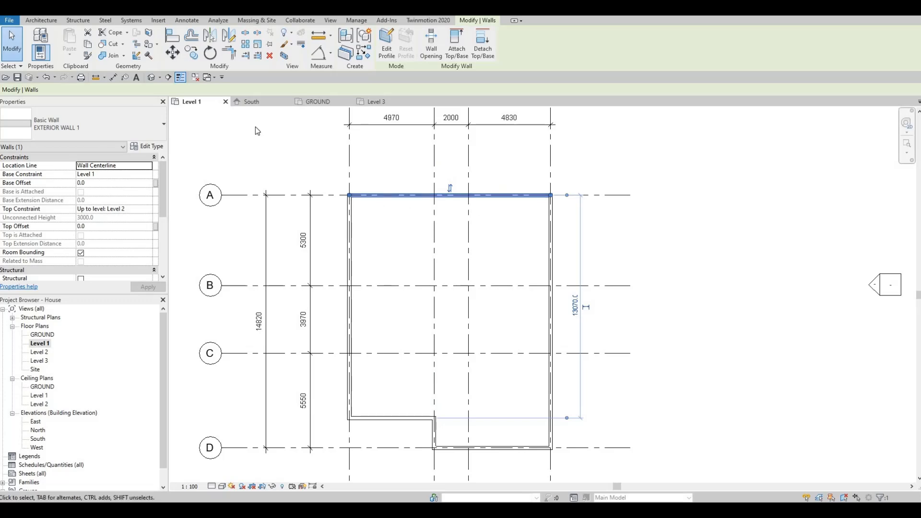
left_click(41, 20)
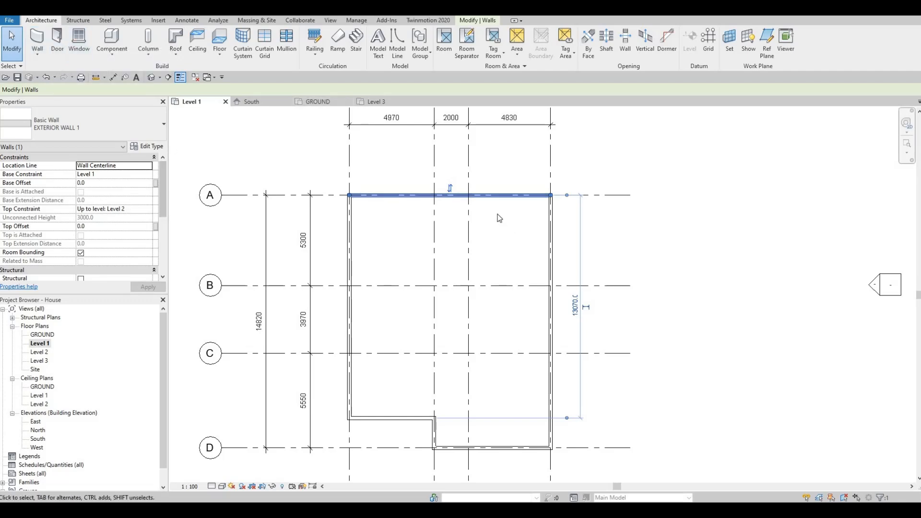
key("Escape")
key("Escape")
key("Escape")
Create a wall similar to the grid A exterior wall, running along grid 3 from grid A to grid B
left_click(492, 201)
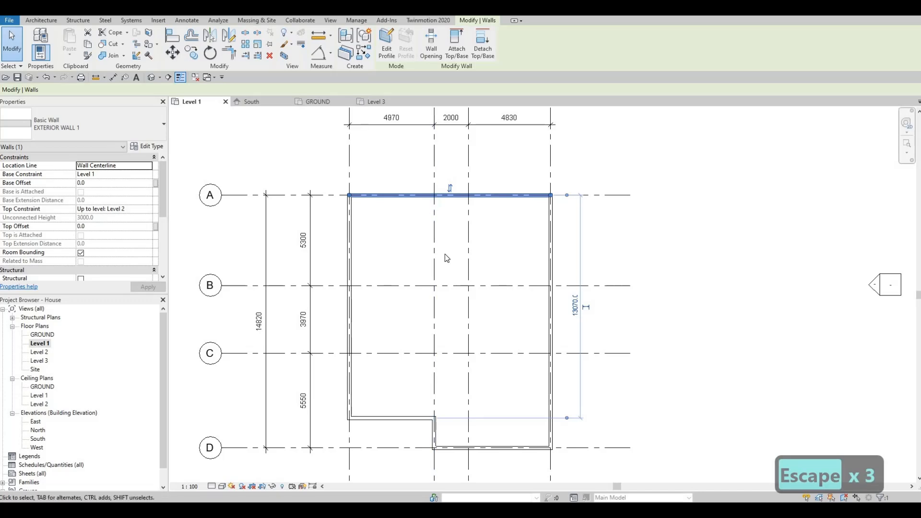
key("c")
key("s")
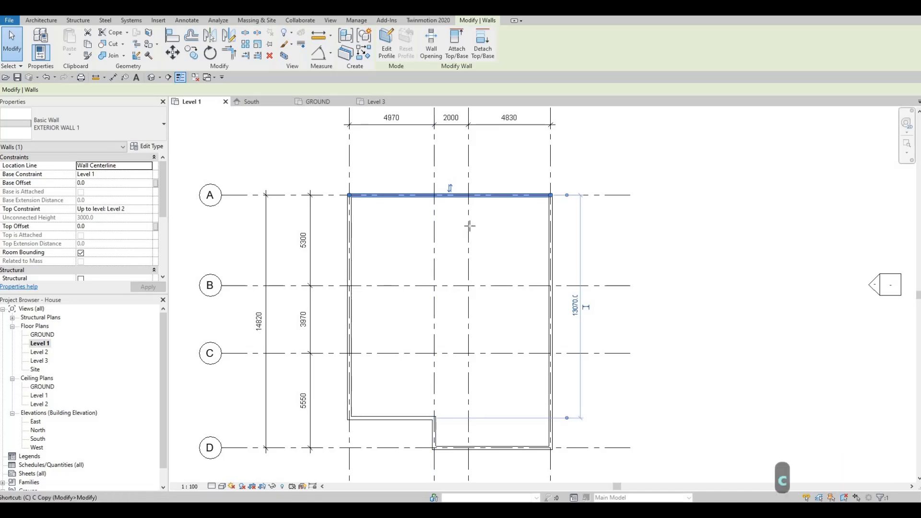
left_click(469, 196)
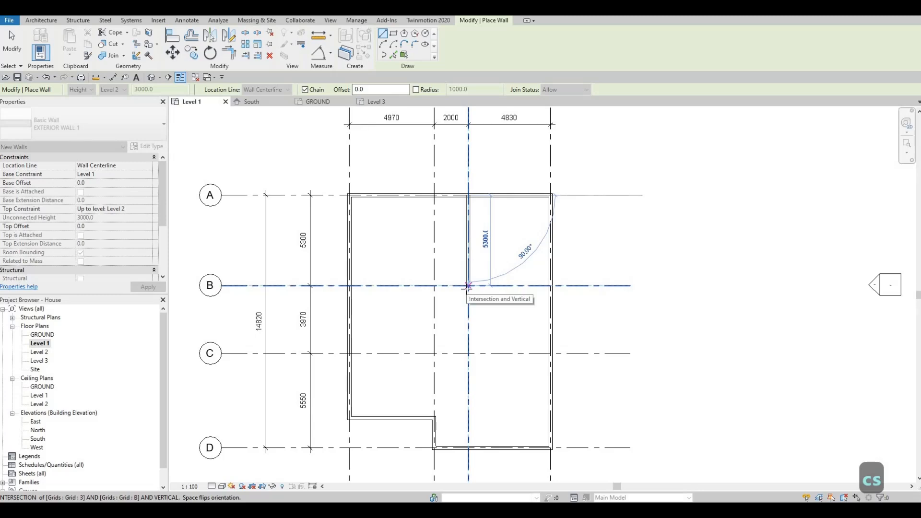
scroll(480, 362, "down", 3)
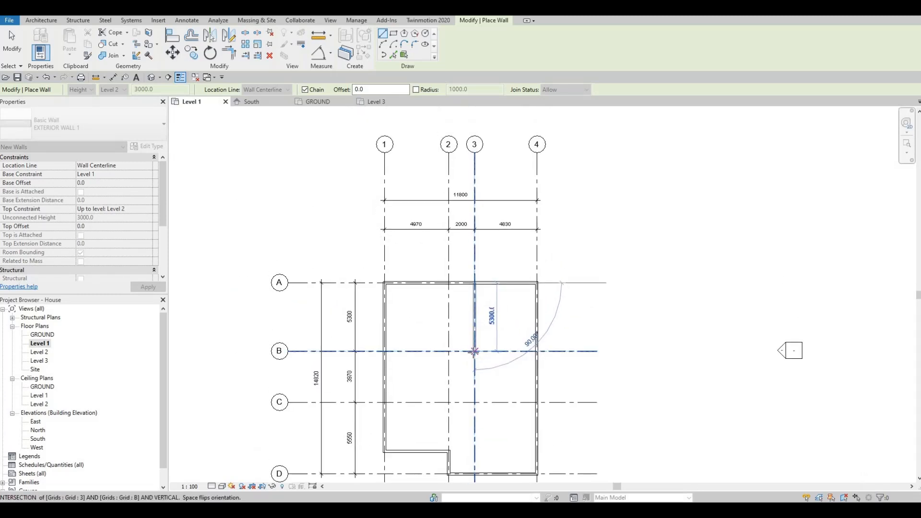
left_click(474, 352)
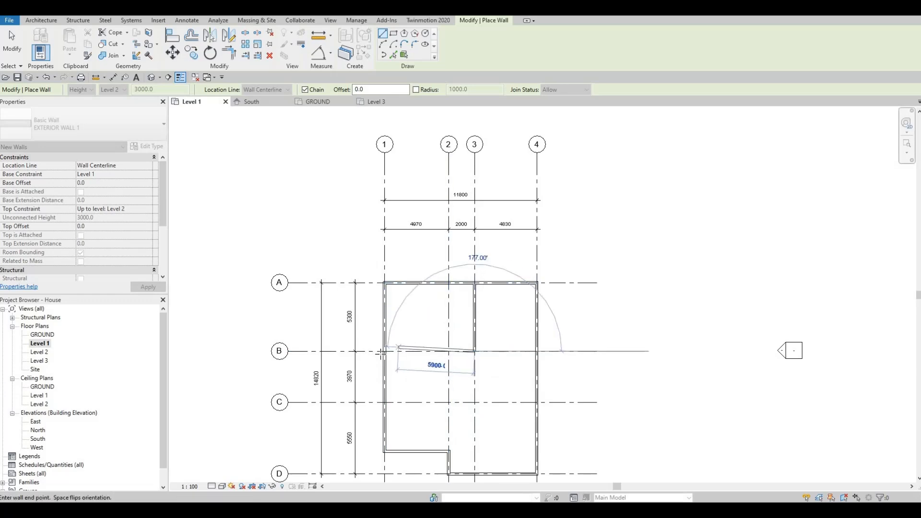
Continue the wall along grid B from grid 3 to grid 1, and end the Wall command
left_click(384, 352)
key("Escape")
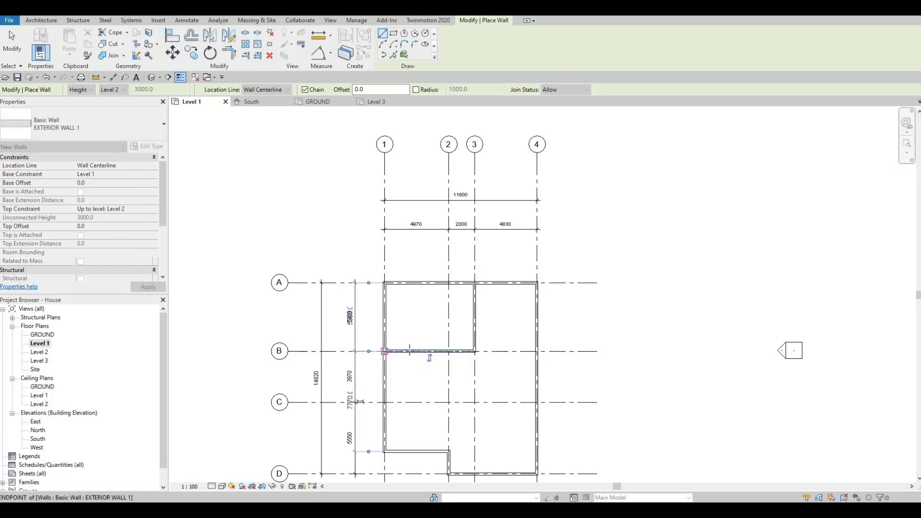
key("Escape")
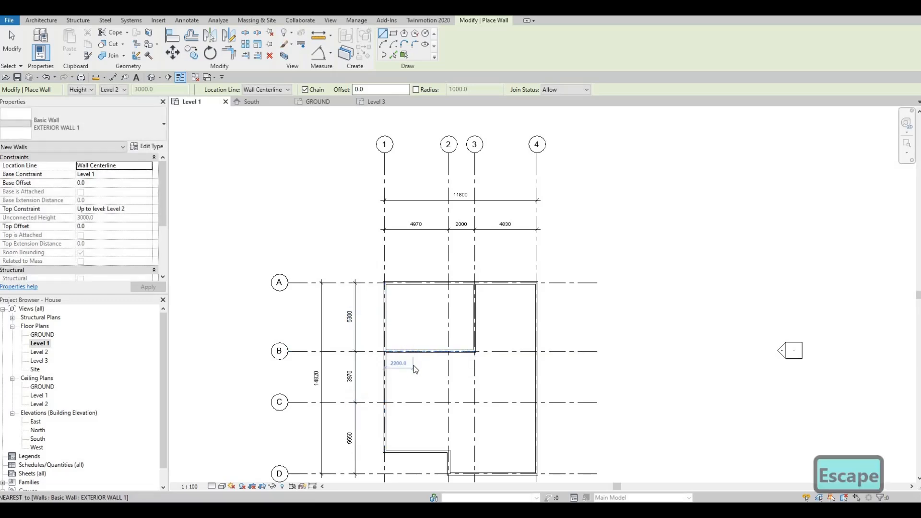
key("Escape")
scroll(492, 330, "down", 2)
middle_click_drag(499, 309, 486, 341)
middle_click_drag(576, 350, 572, 351)
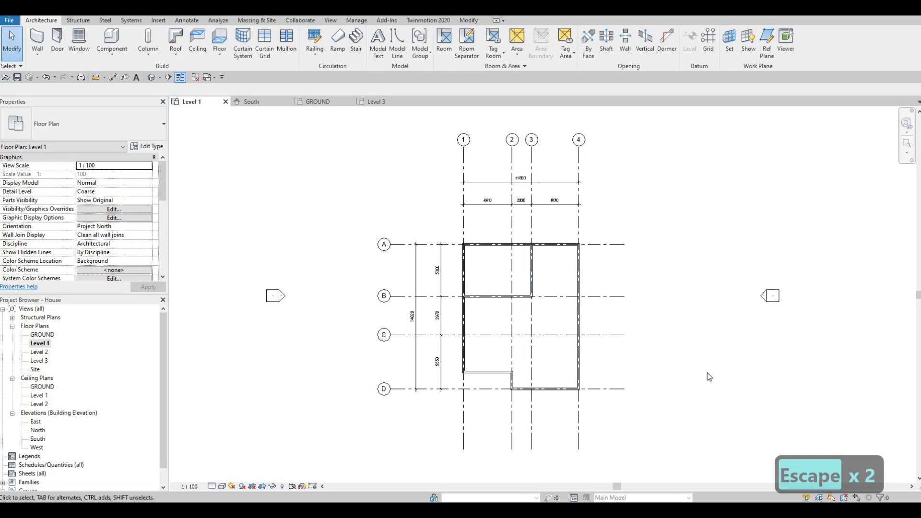